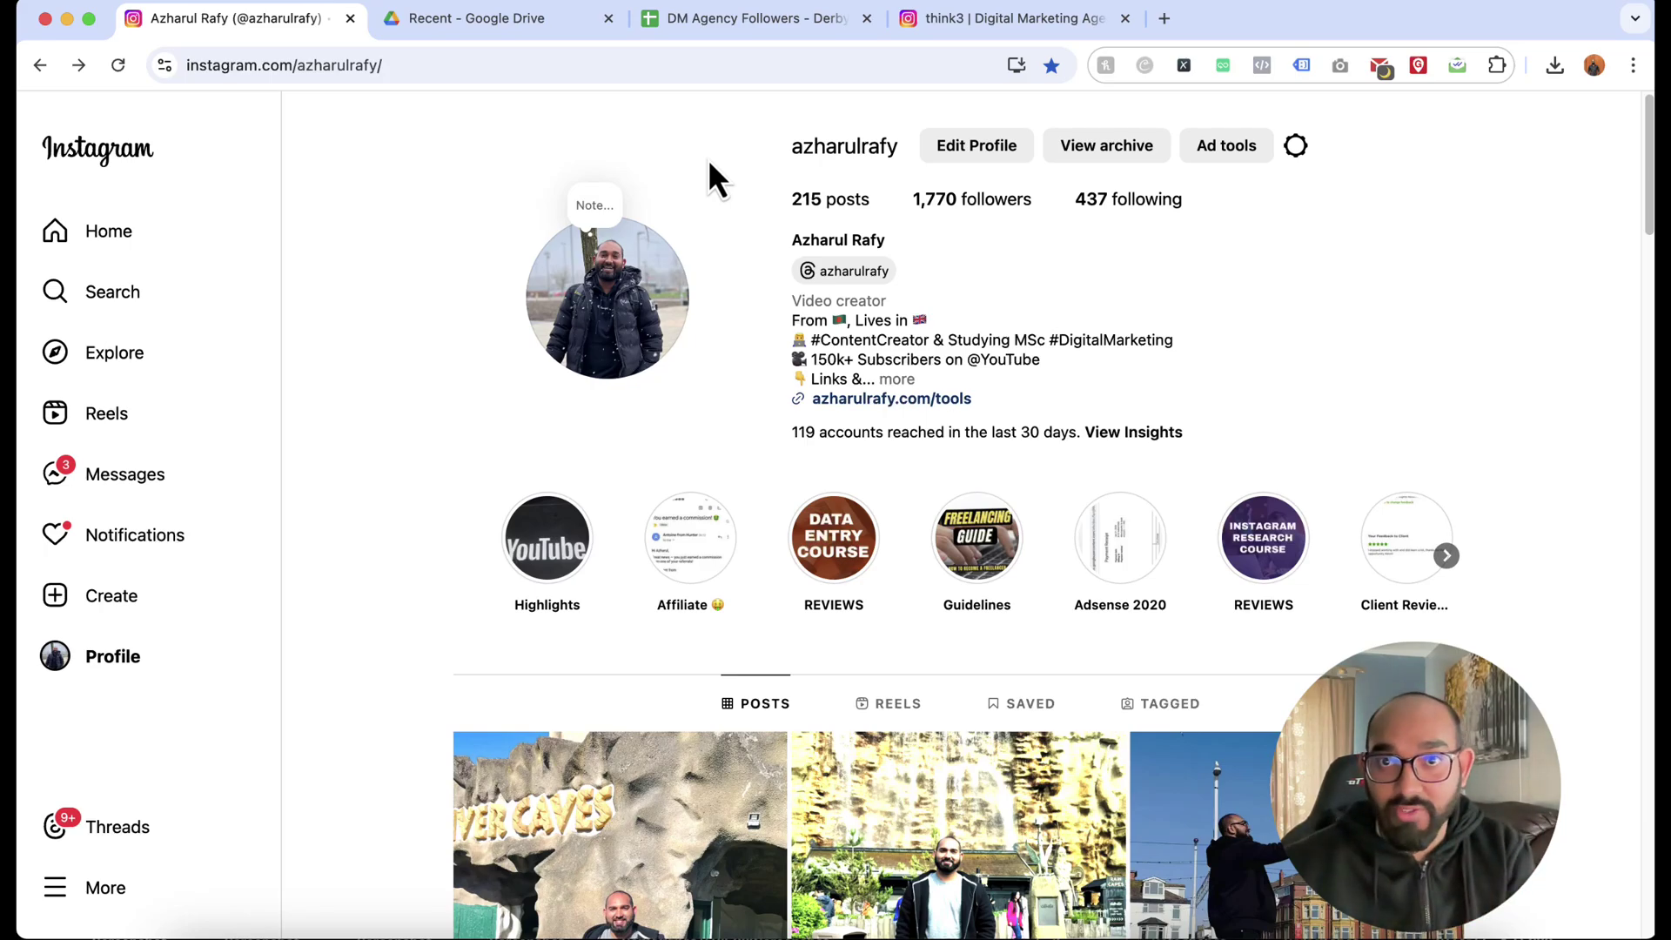
# Search Google for 'google web store' in a new tab and open the Chrome Web Store
pyautogui.click(1166, 19)
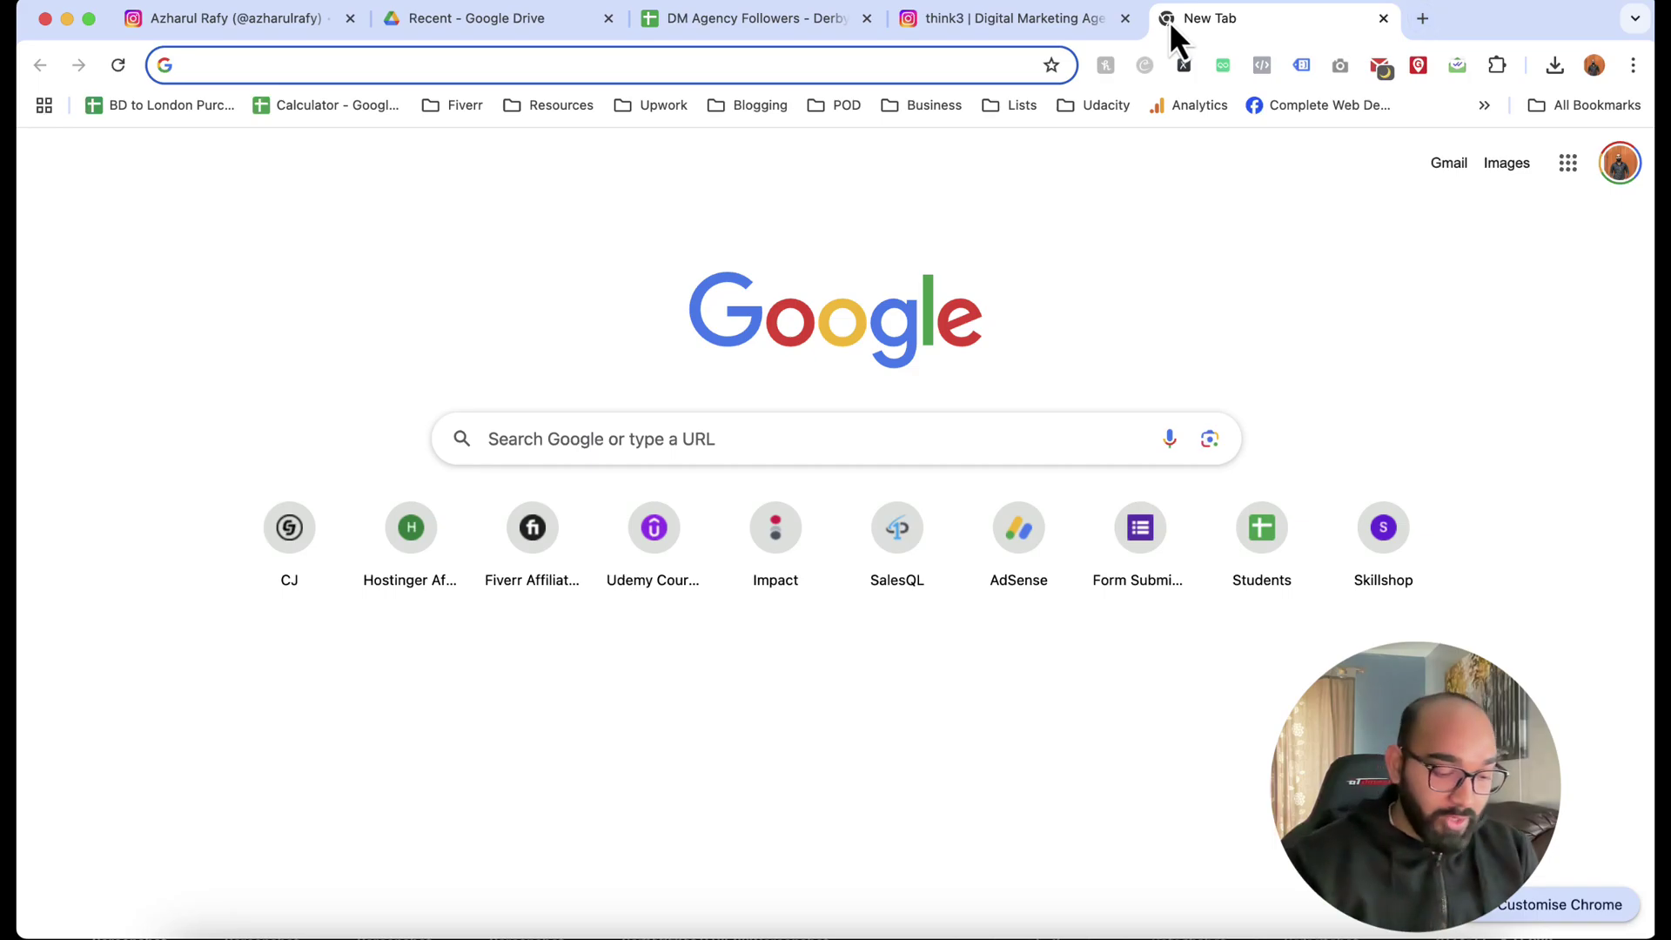
pyautogui.write('google web ')
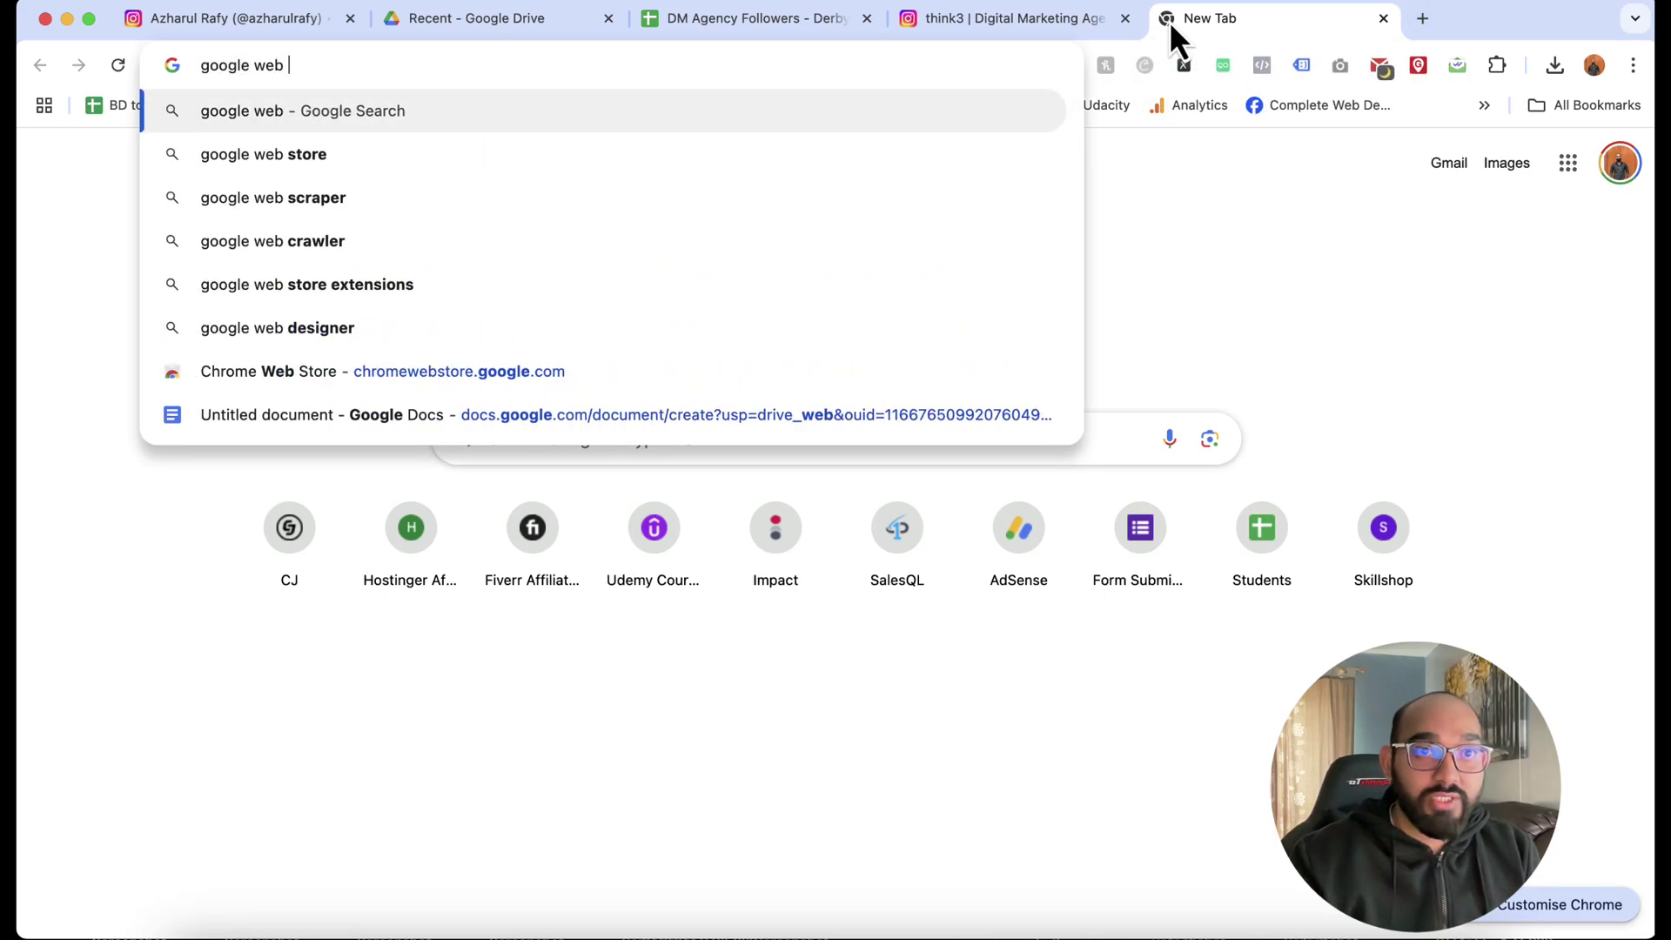
pyautogui.write('store')
pyautogui.press('Return')
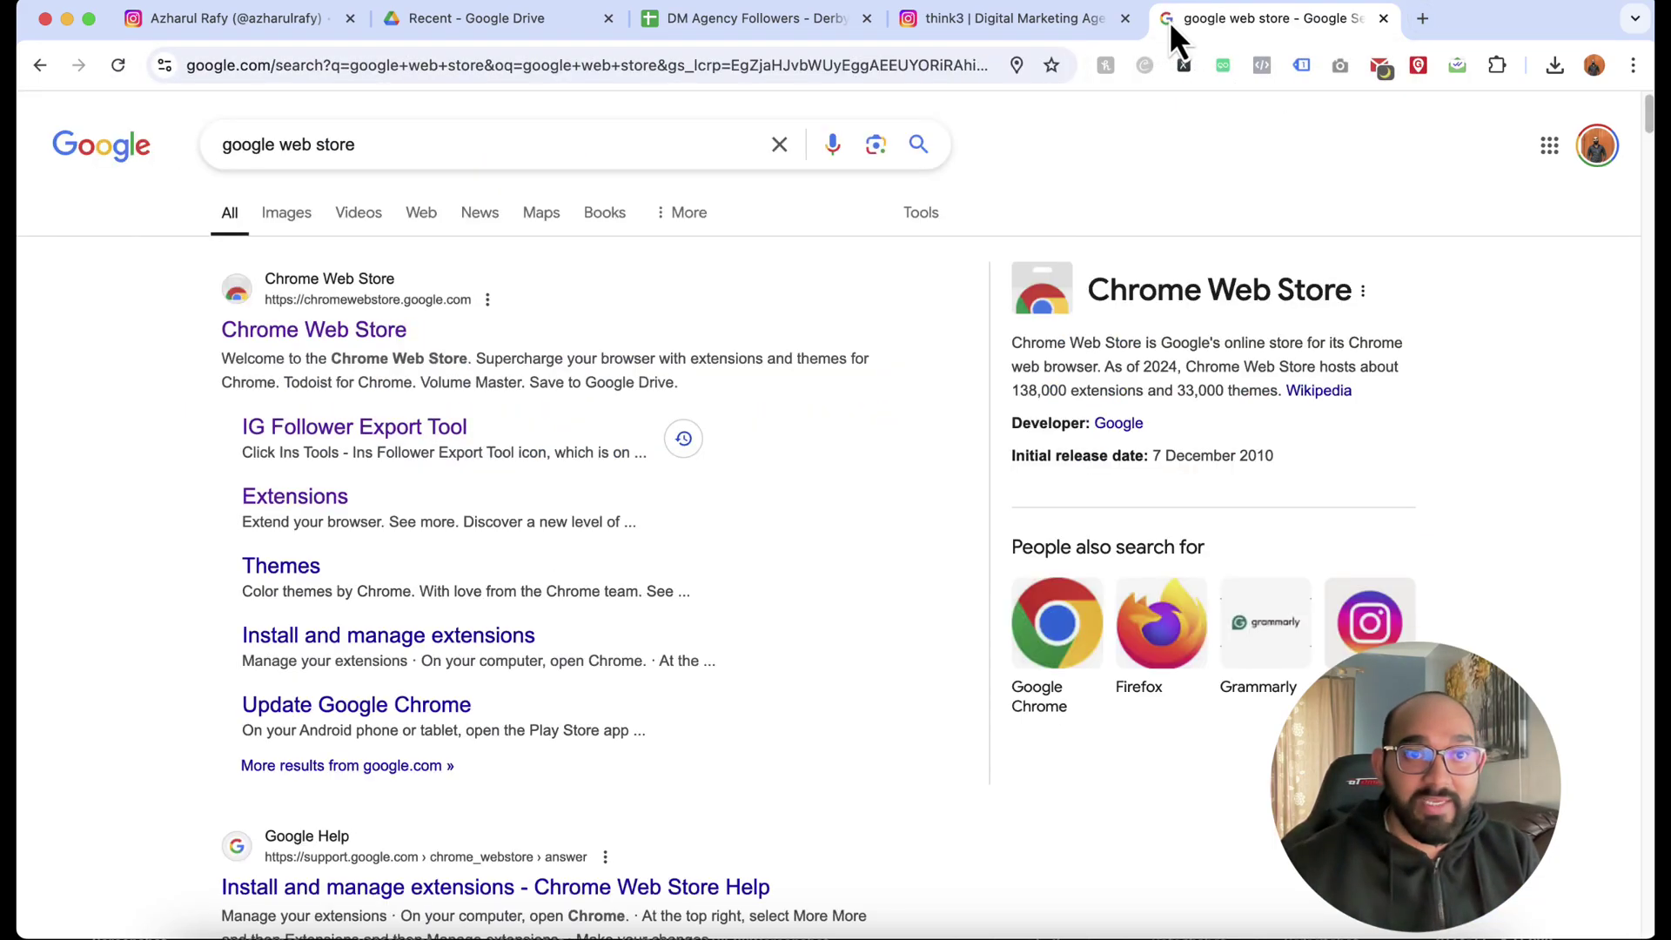
pyautogui.click(314, 331)
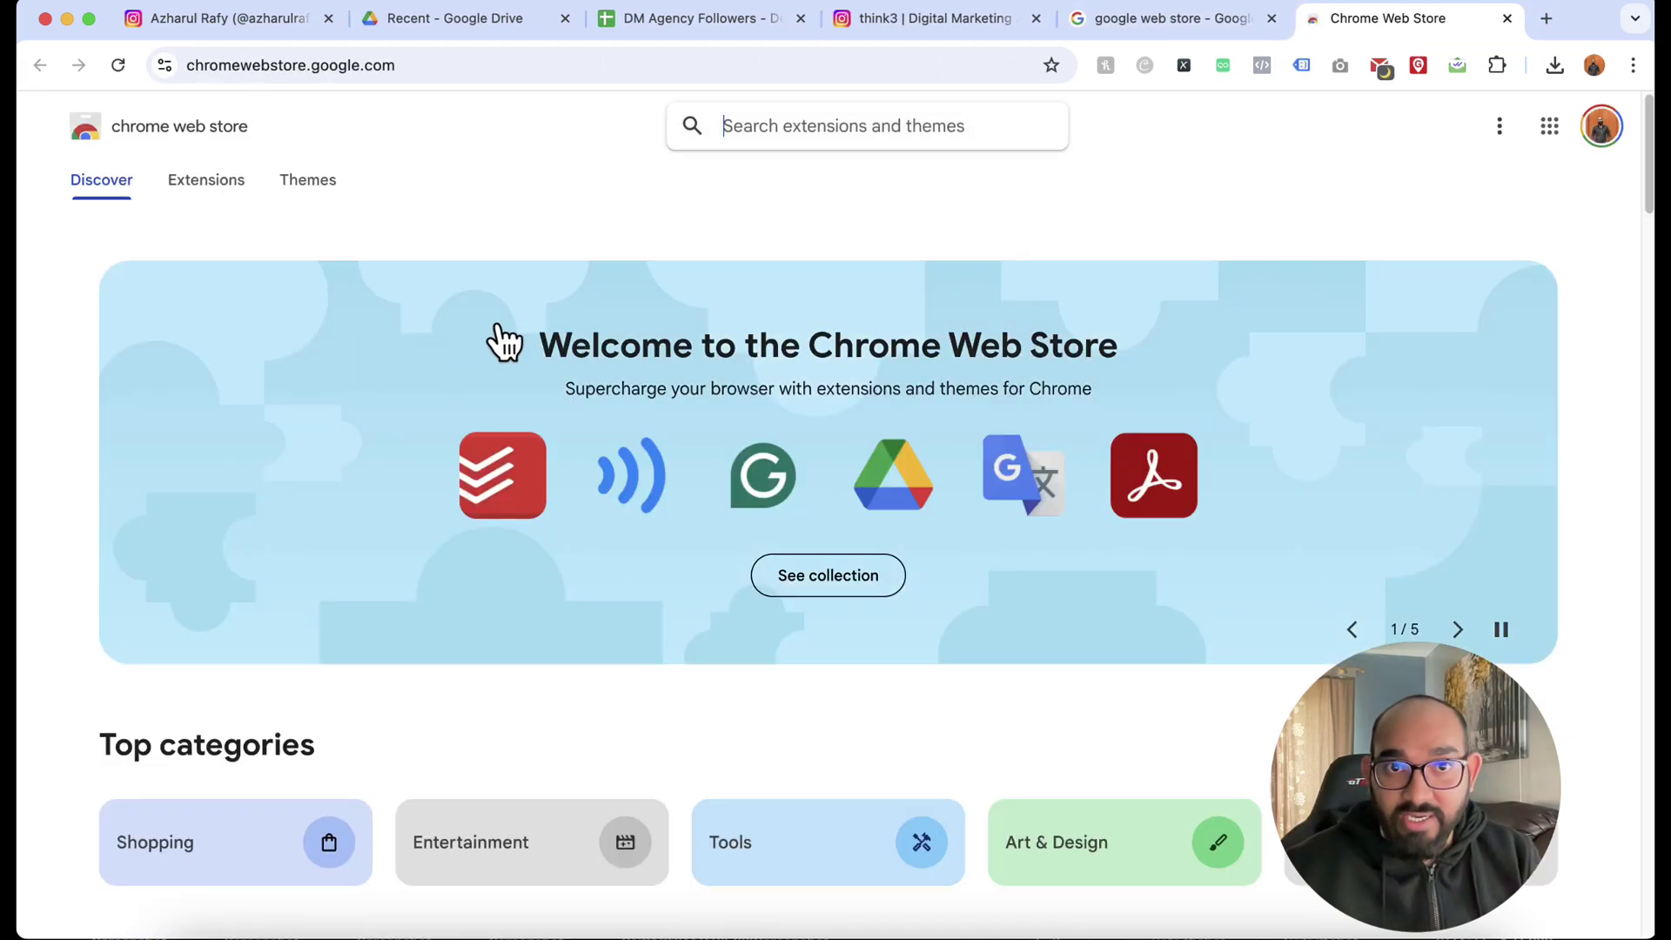
# Search the store for the pasted GrowLead - Email Extractor and Scraper for IG name
pyautogui.rightClick(787, 131)
pyautogui.click(843, 289)
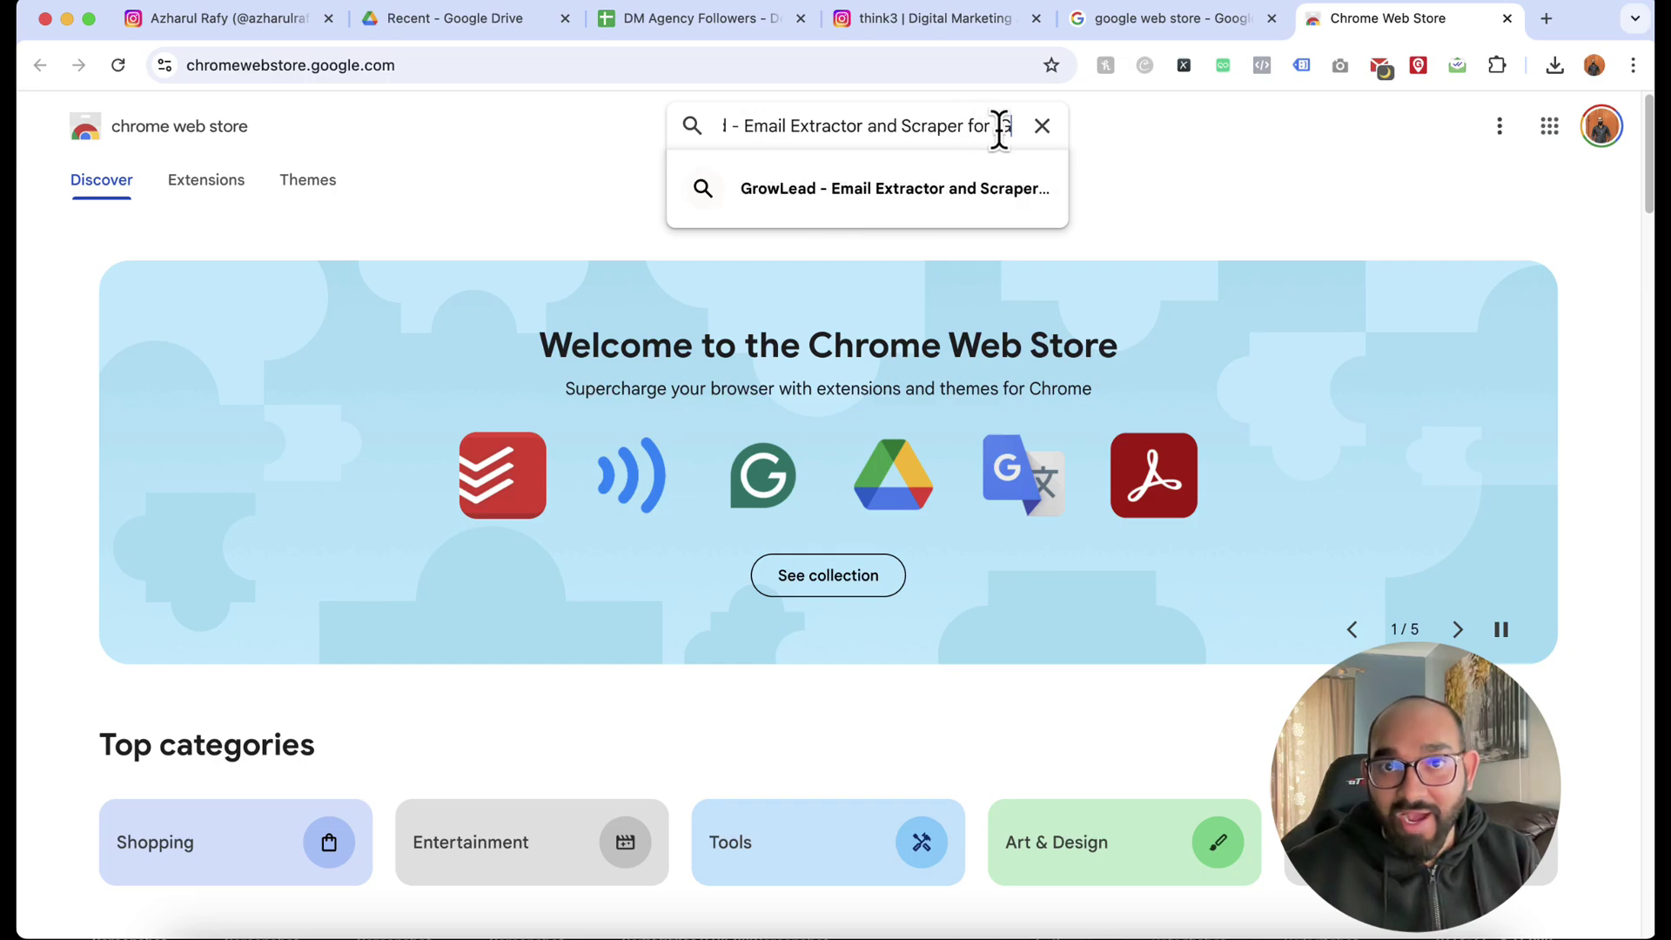
pyautogui.moveTo(814, 131); pyautogui.dragTo(657, 143)
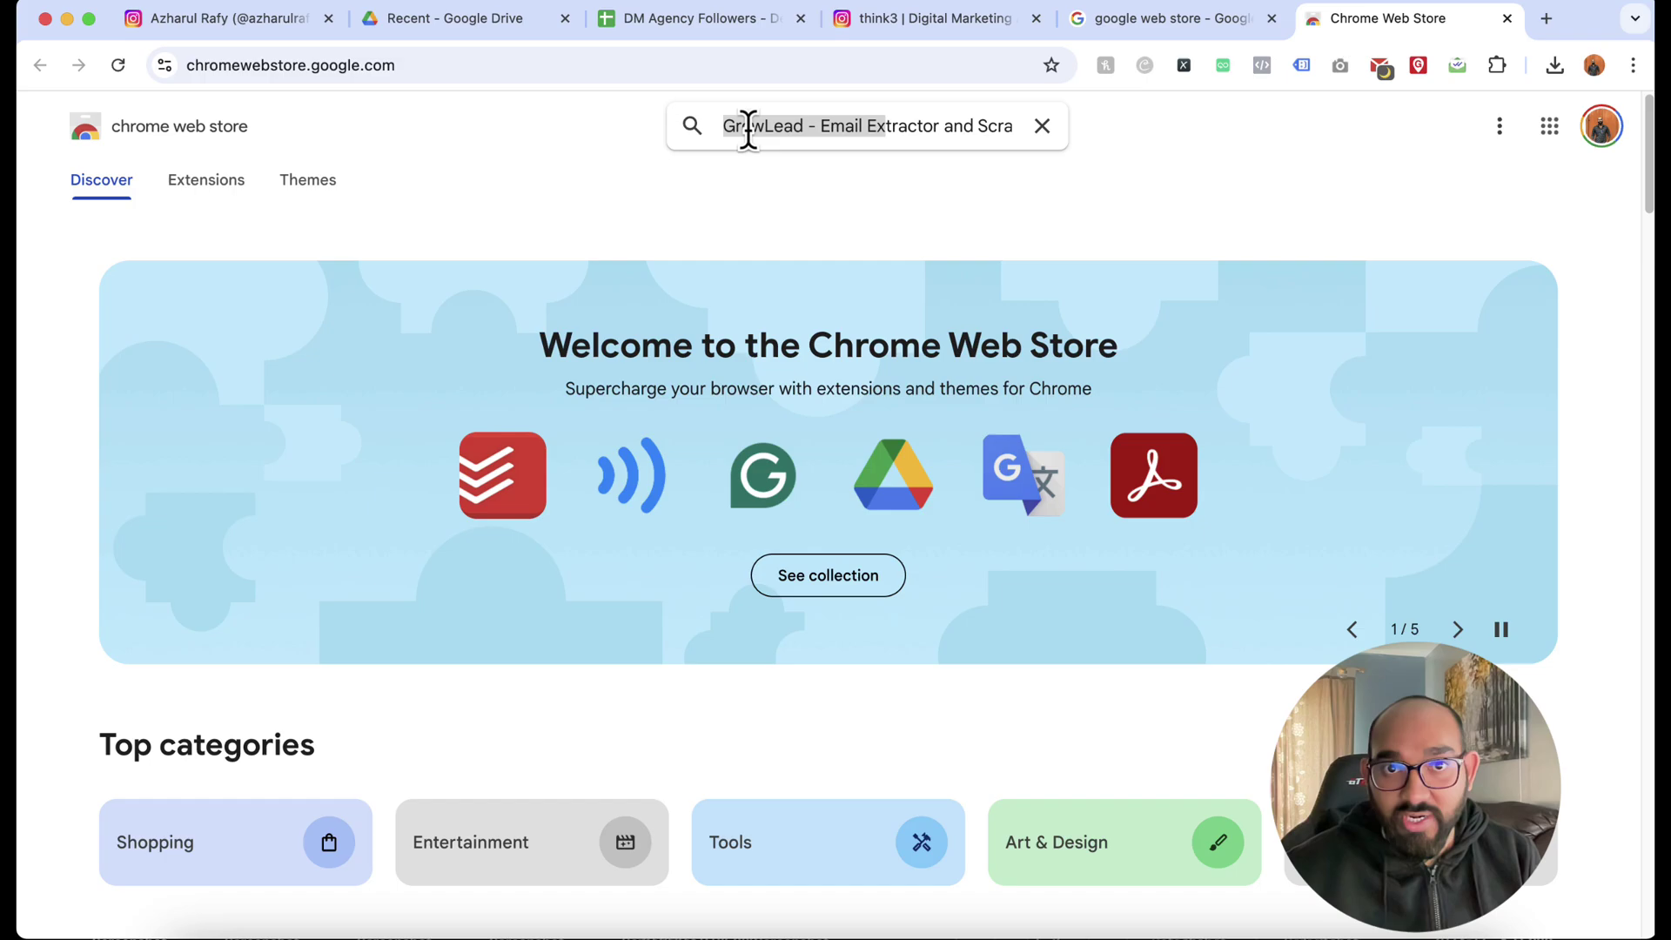
pyautogui.click(951, 131)
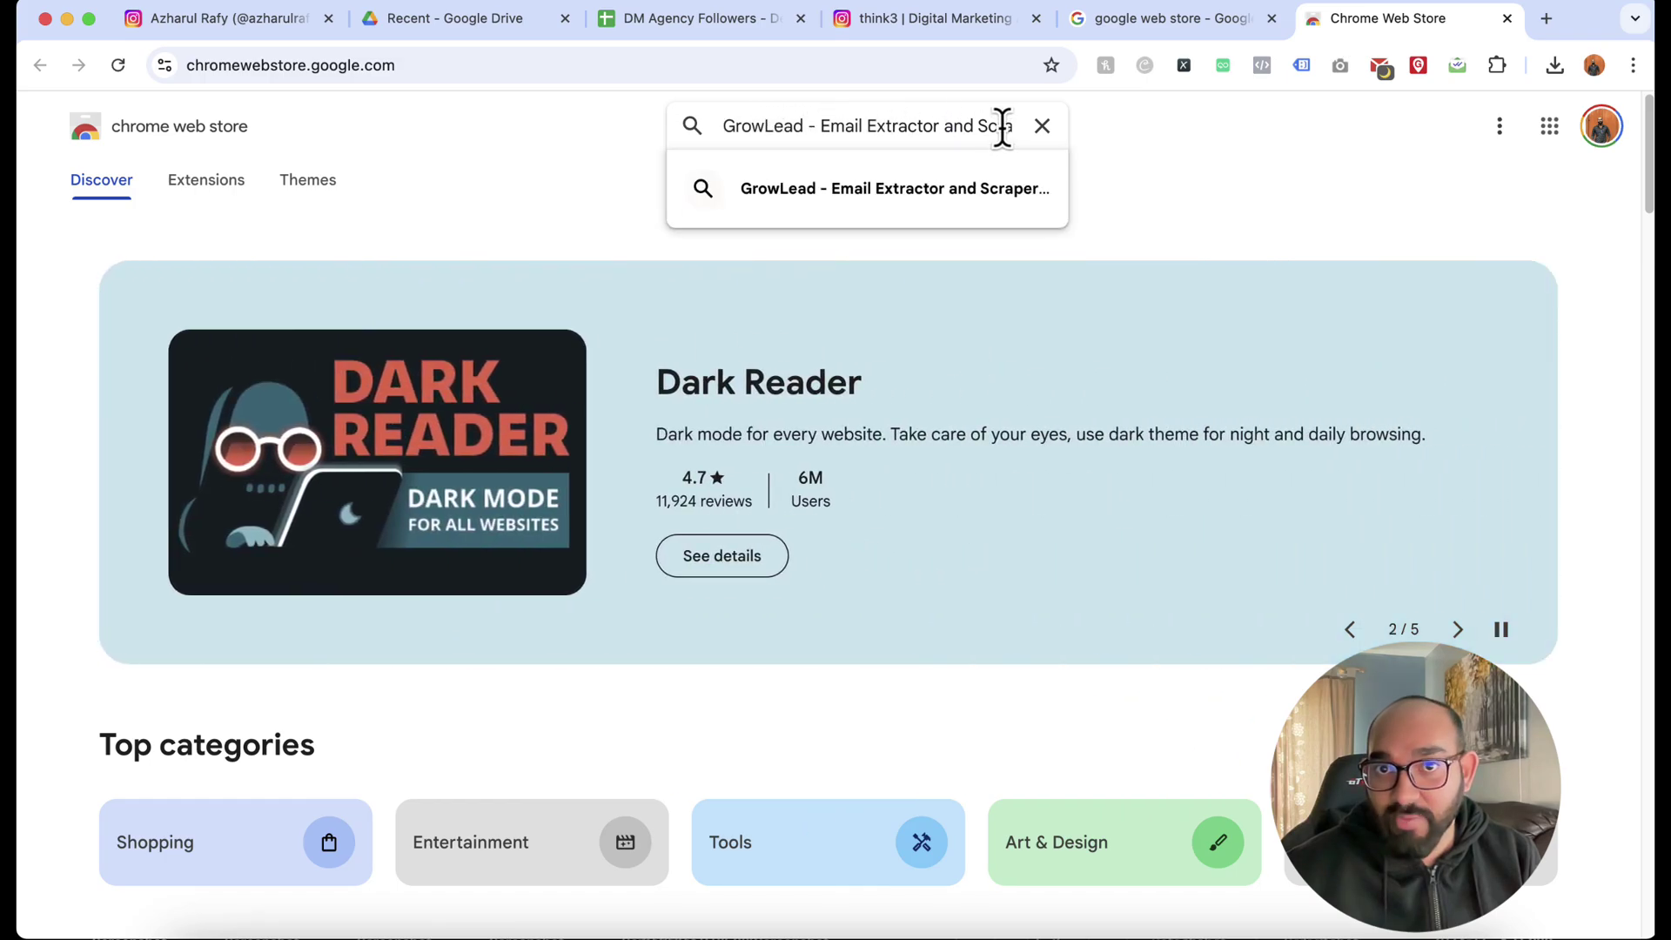
pyautogui.press('Return')
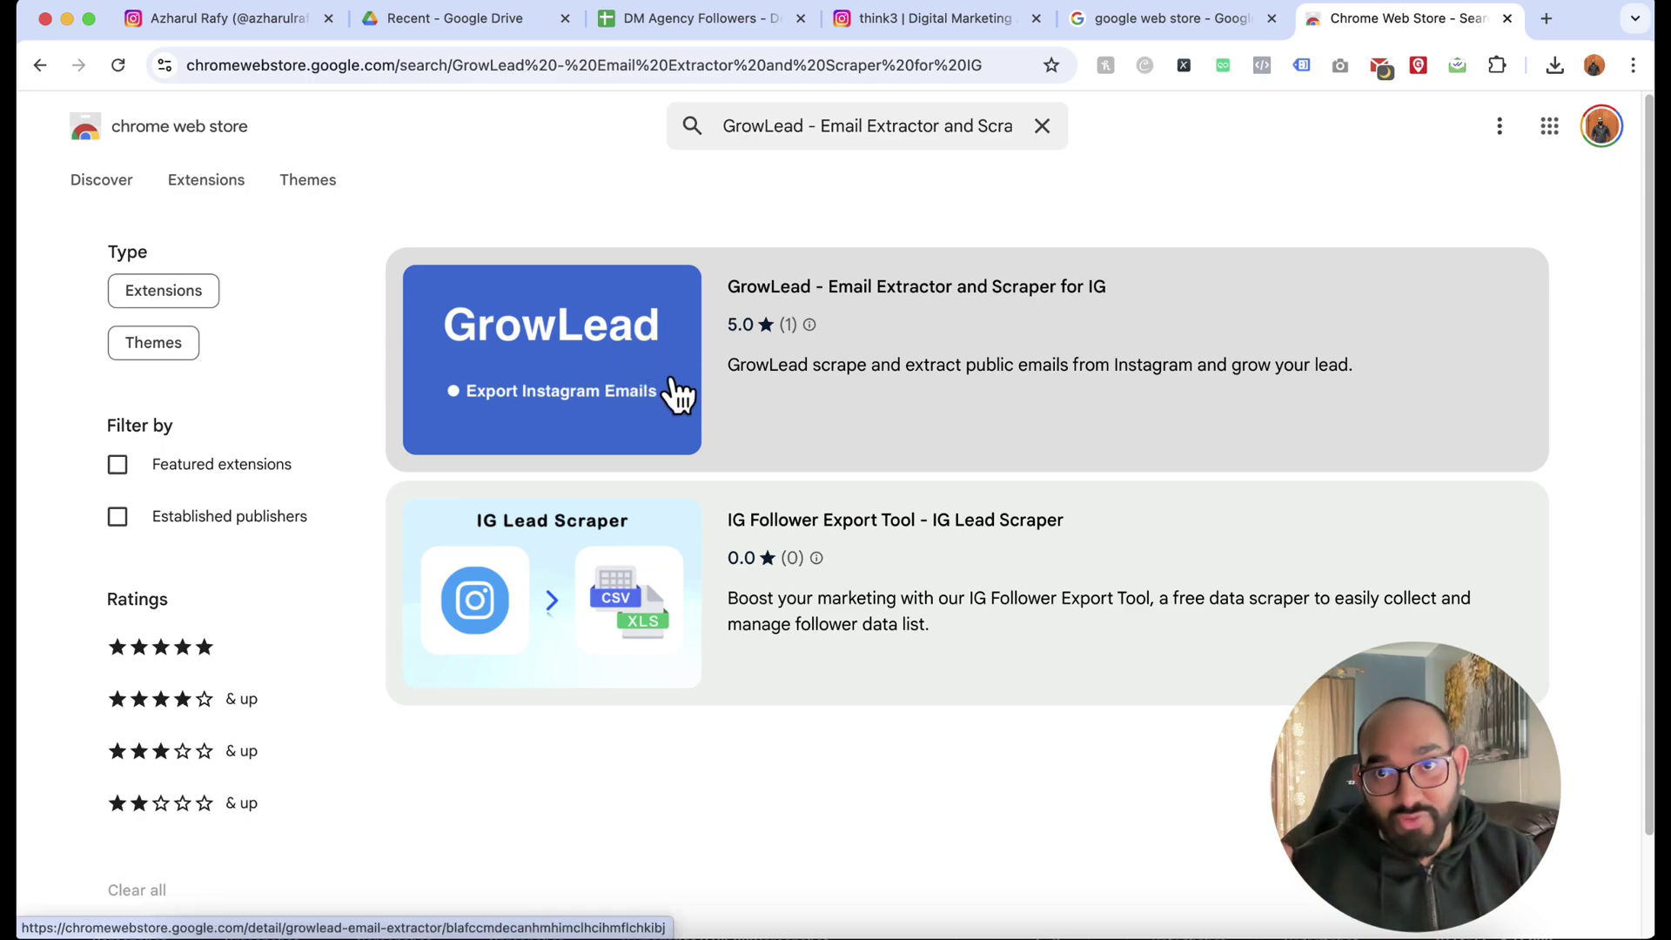
# Add GrowLead to Chrome from its store listing and pin it to the toolbar
pyautogui.click(628, 346)
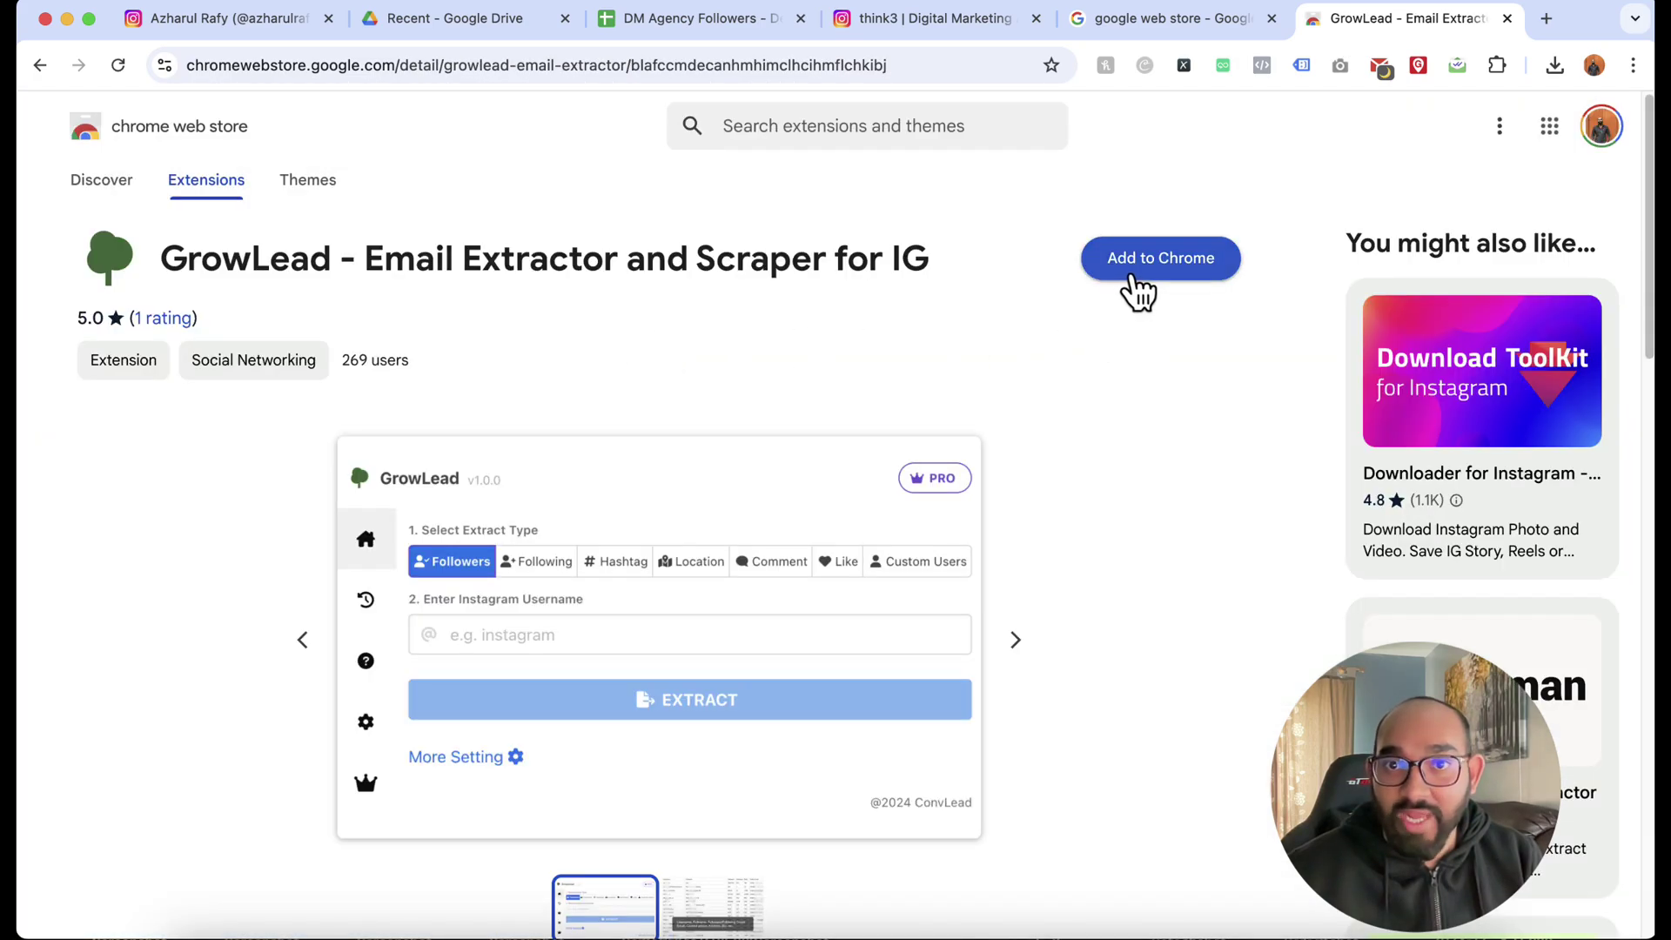
pyautogui.click(1131, 275)
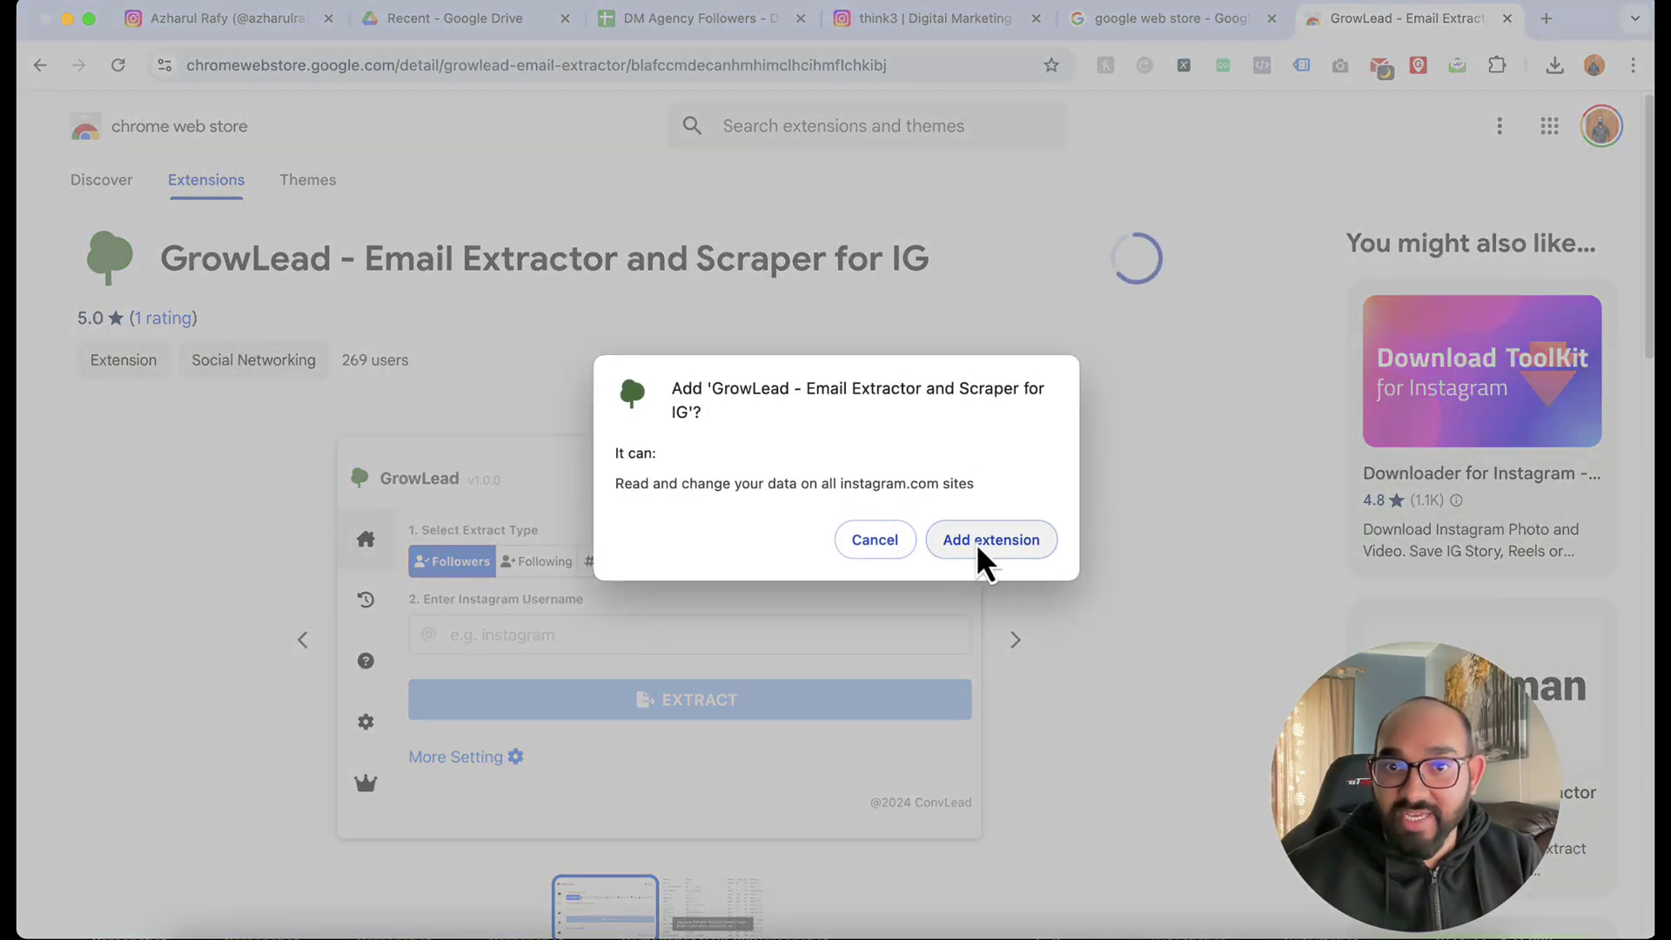
pyautogui.click(989, 545)
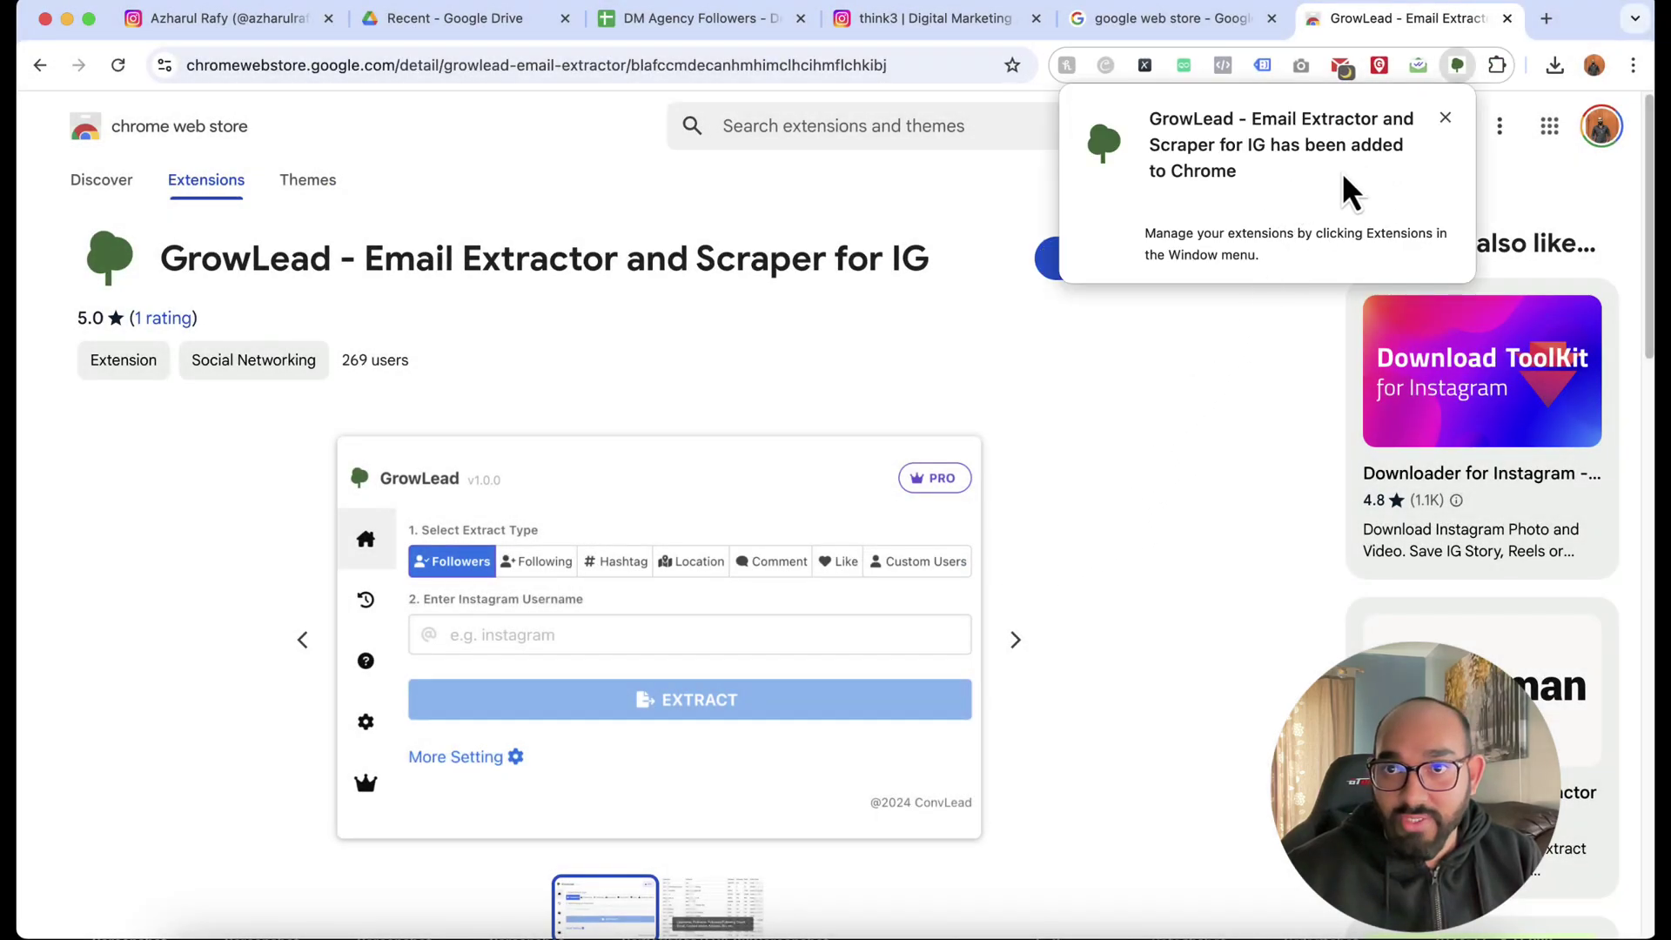
pyautogui.click(1499, 68)
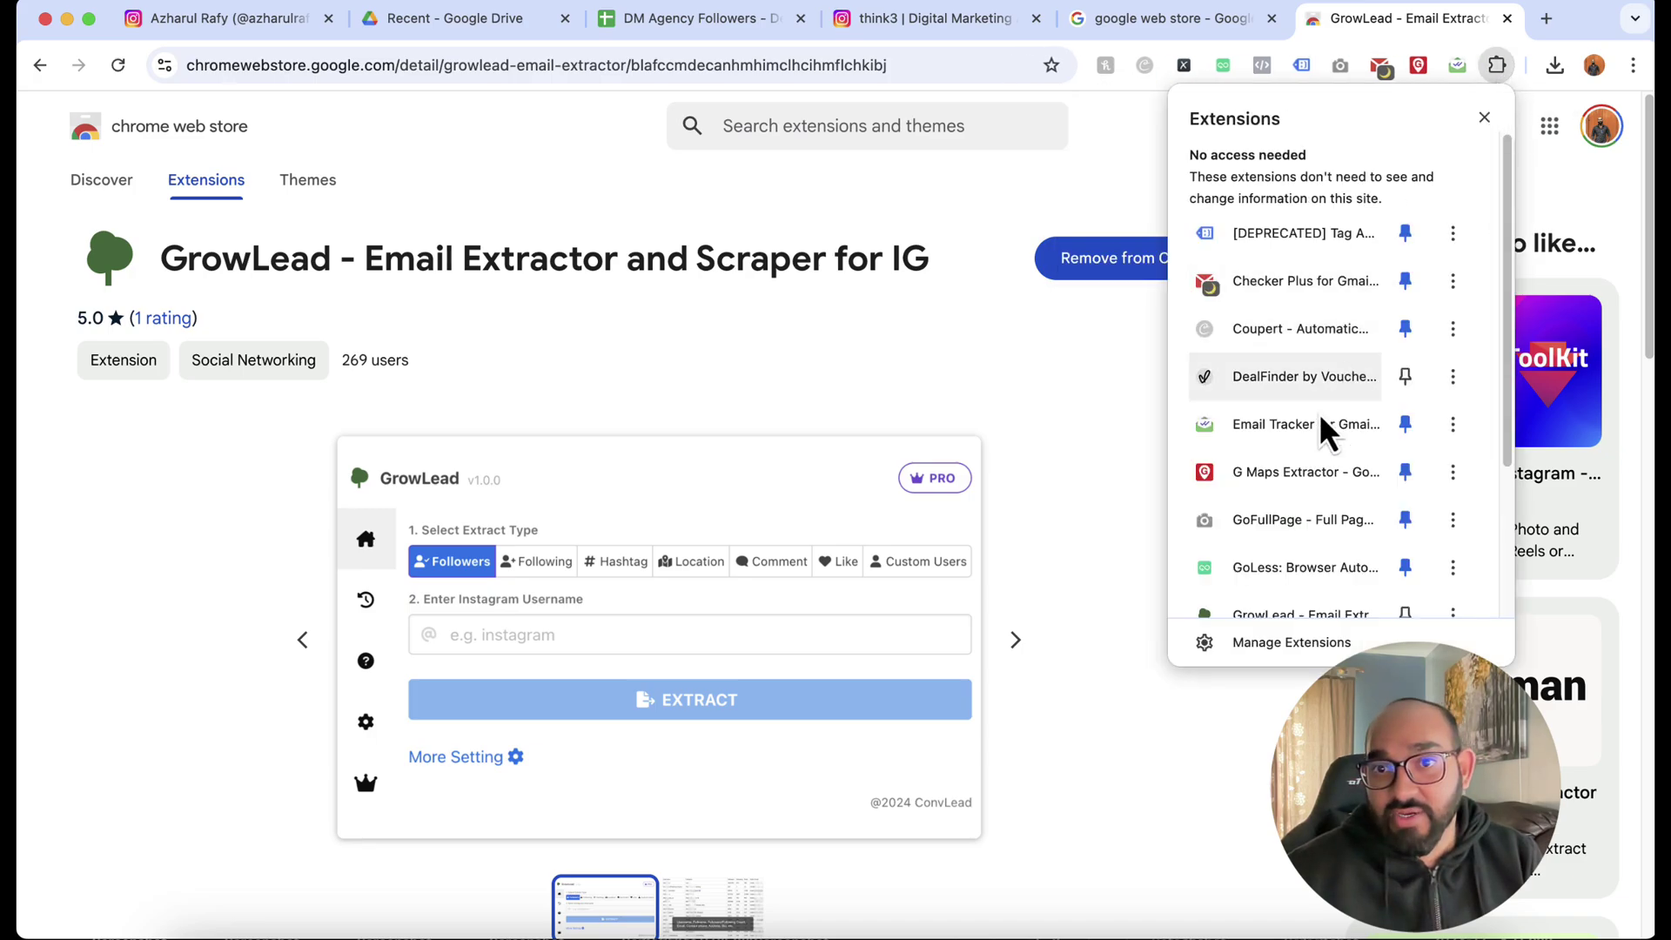
pyautogui.scroll(-1, 1295, 469)
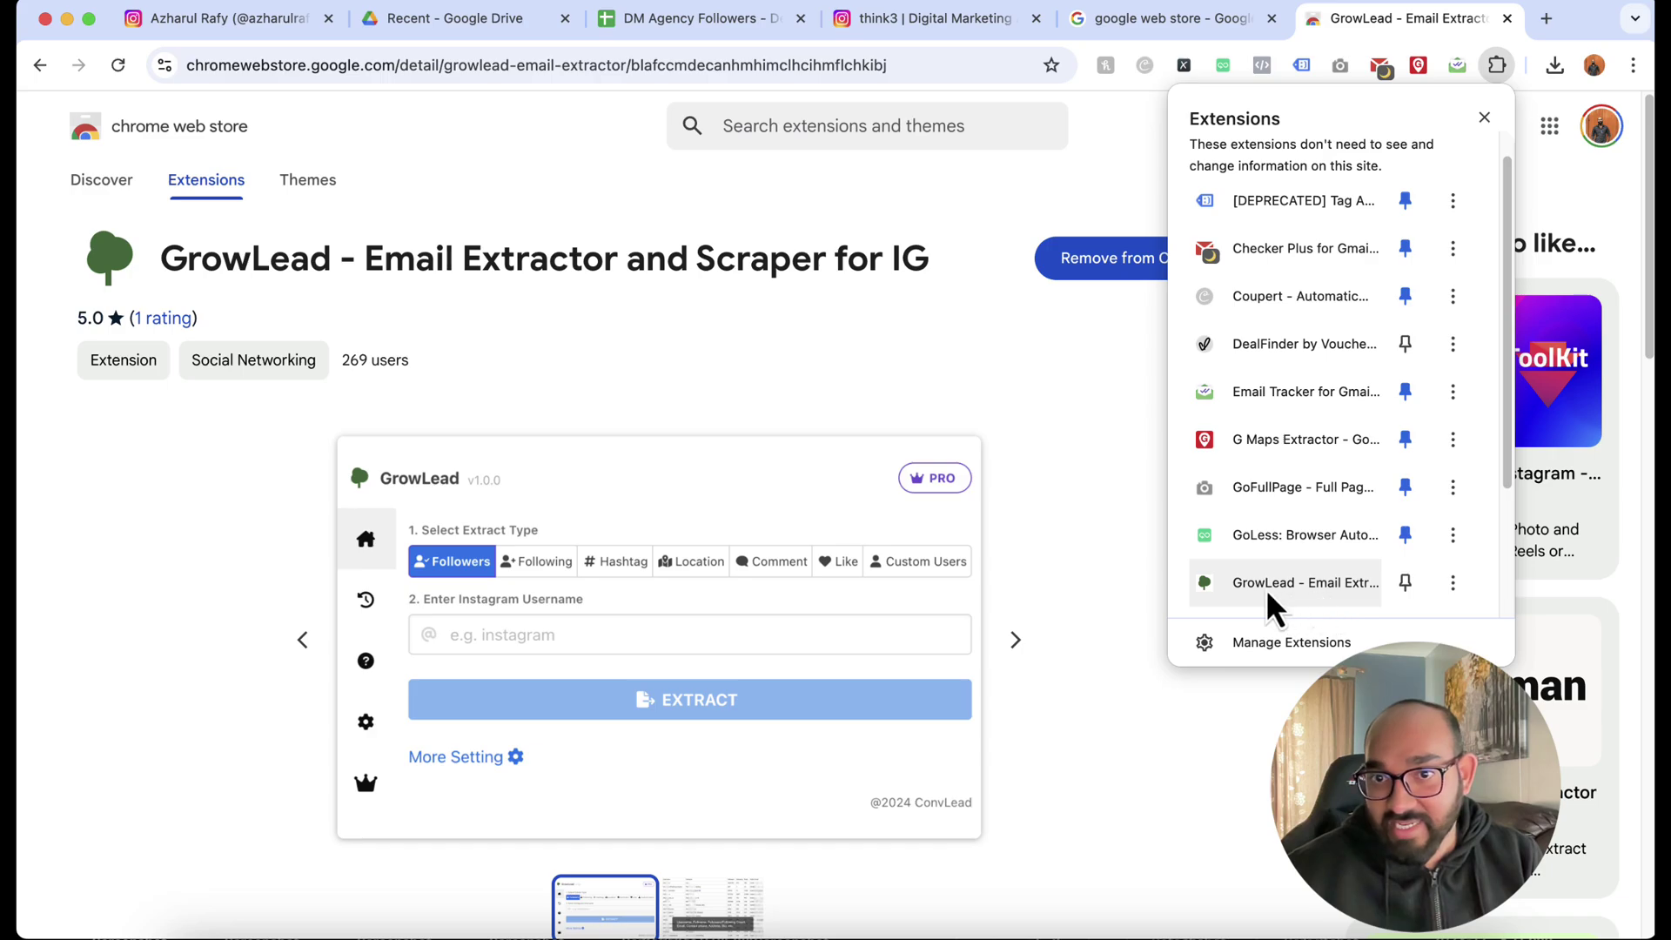
pyautogui.click(1402, 597)
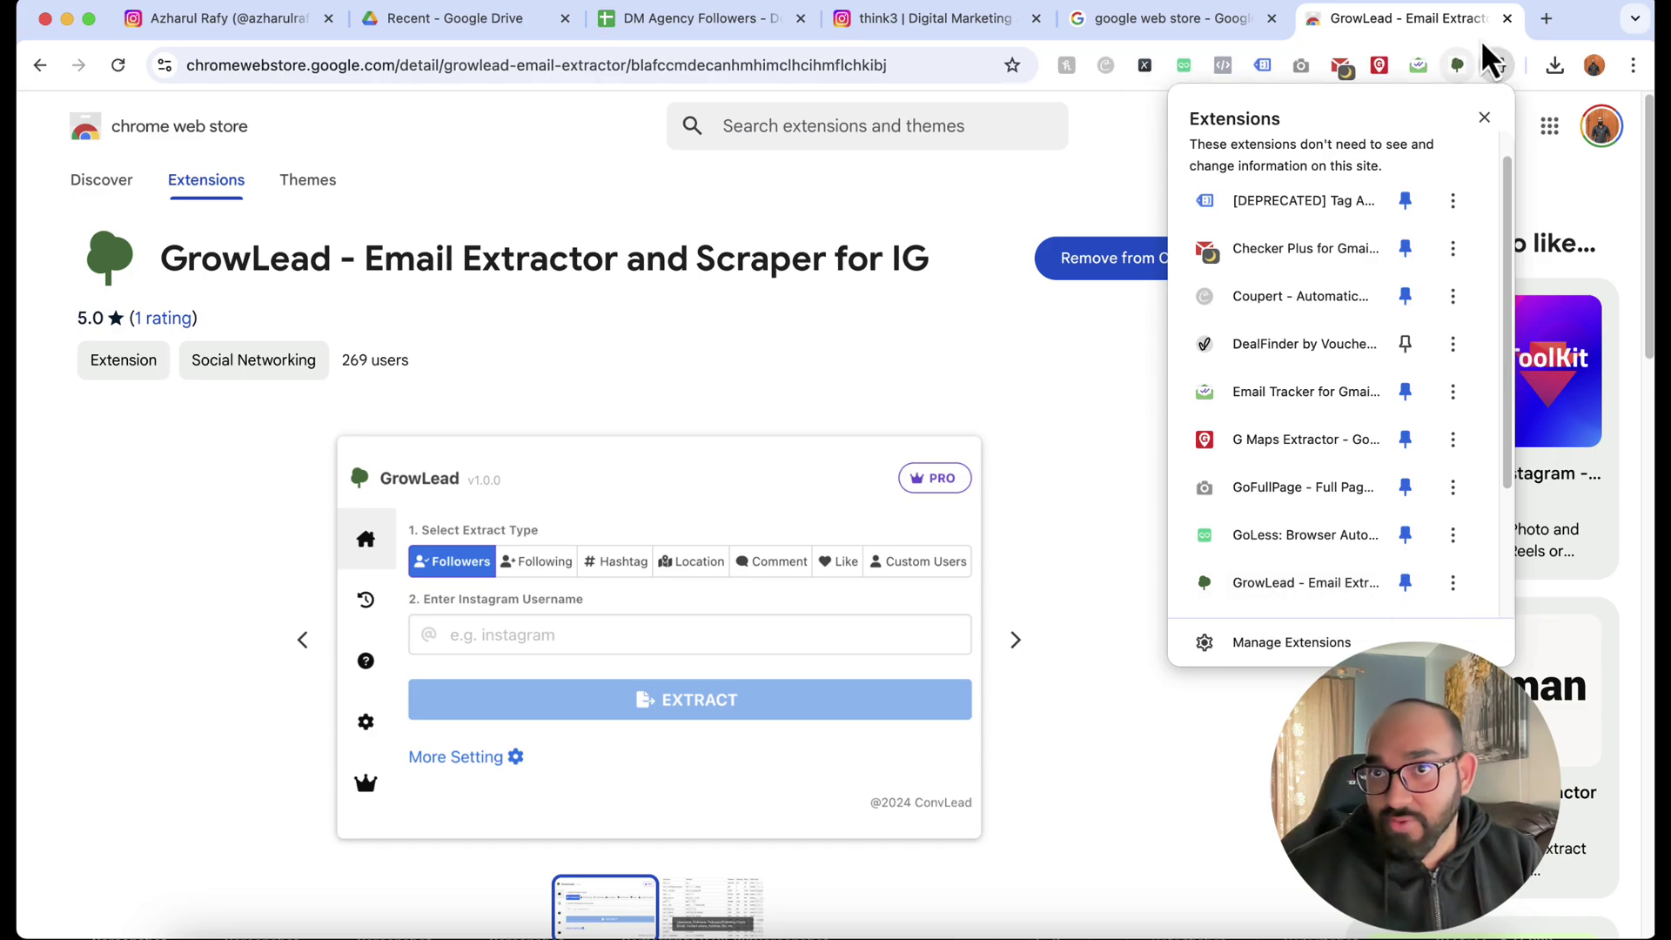
# Close the store tab, return to the think3 Instagram profile, and copy the _think3 username
pyautogui.click(1507, 18)
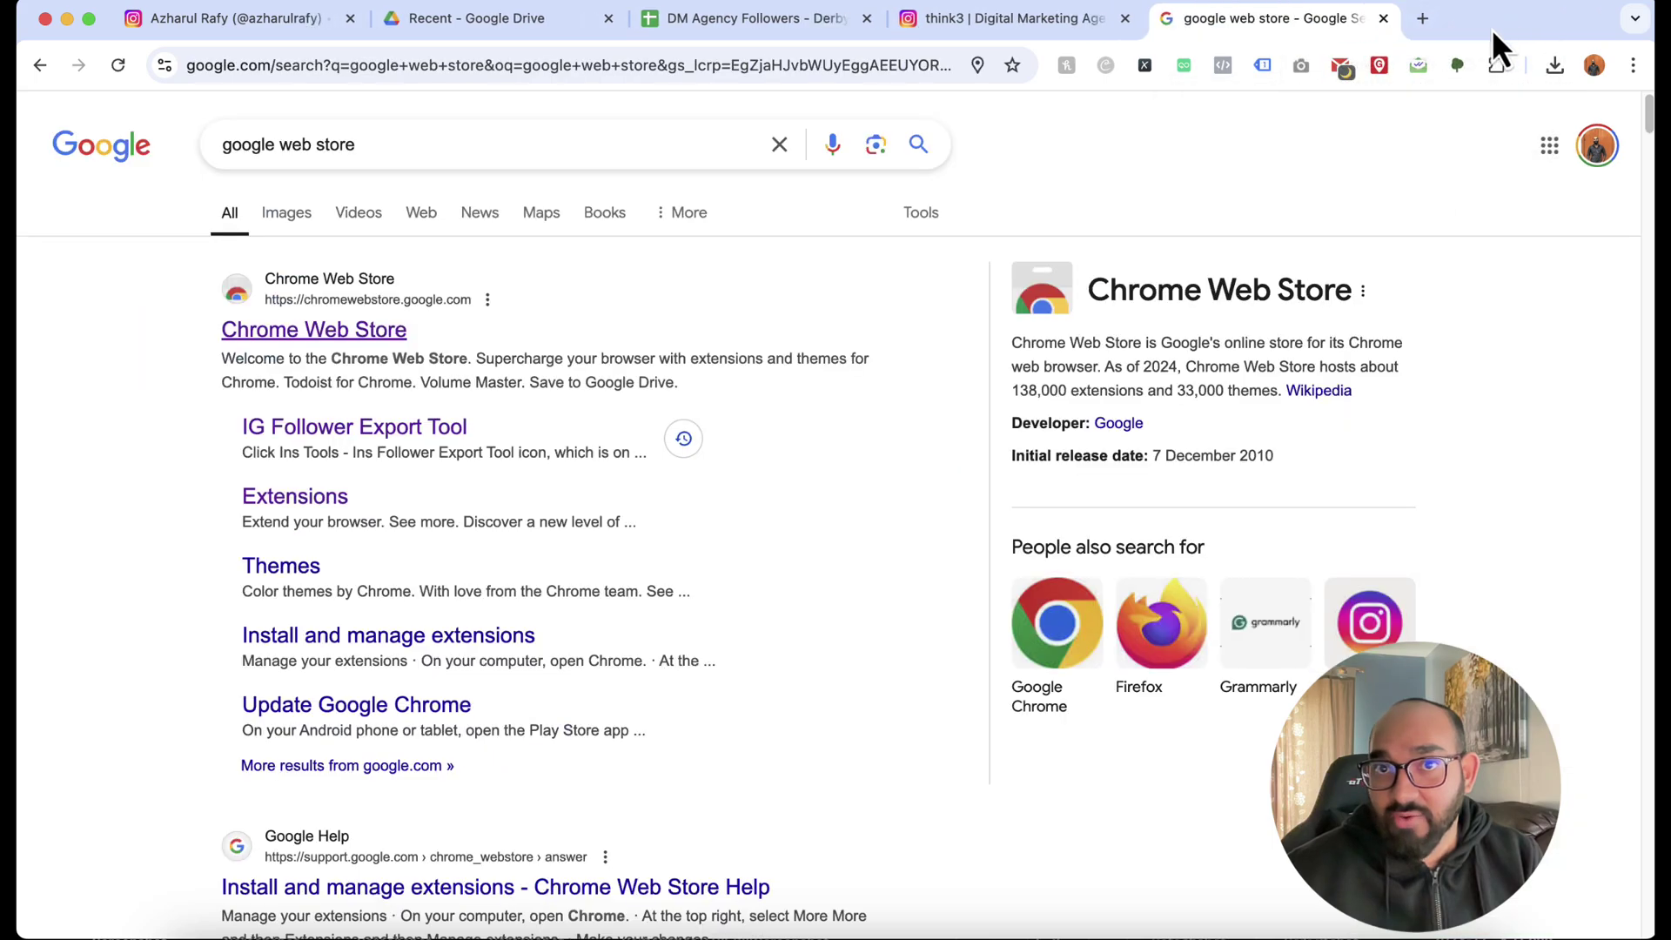
pyautogui.click(990, 24)
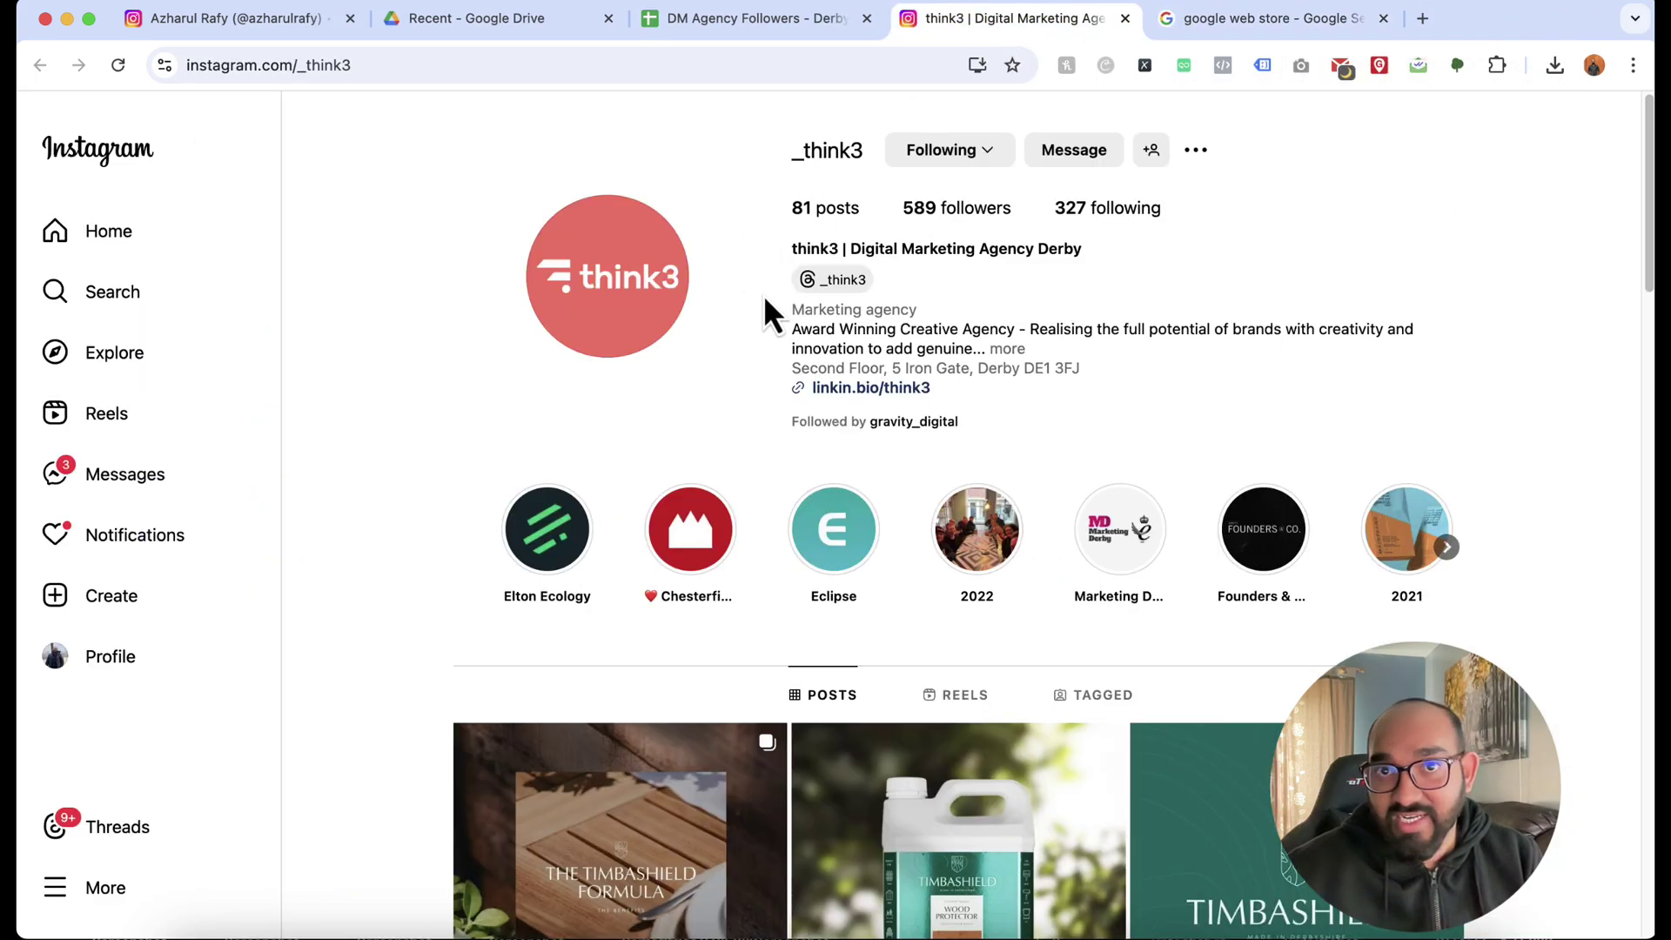
pyautogui.moveTo(767, 155); pyautogui.dragTo(853, 157)
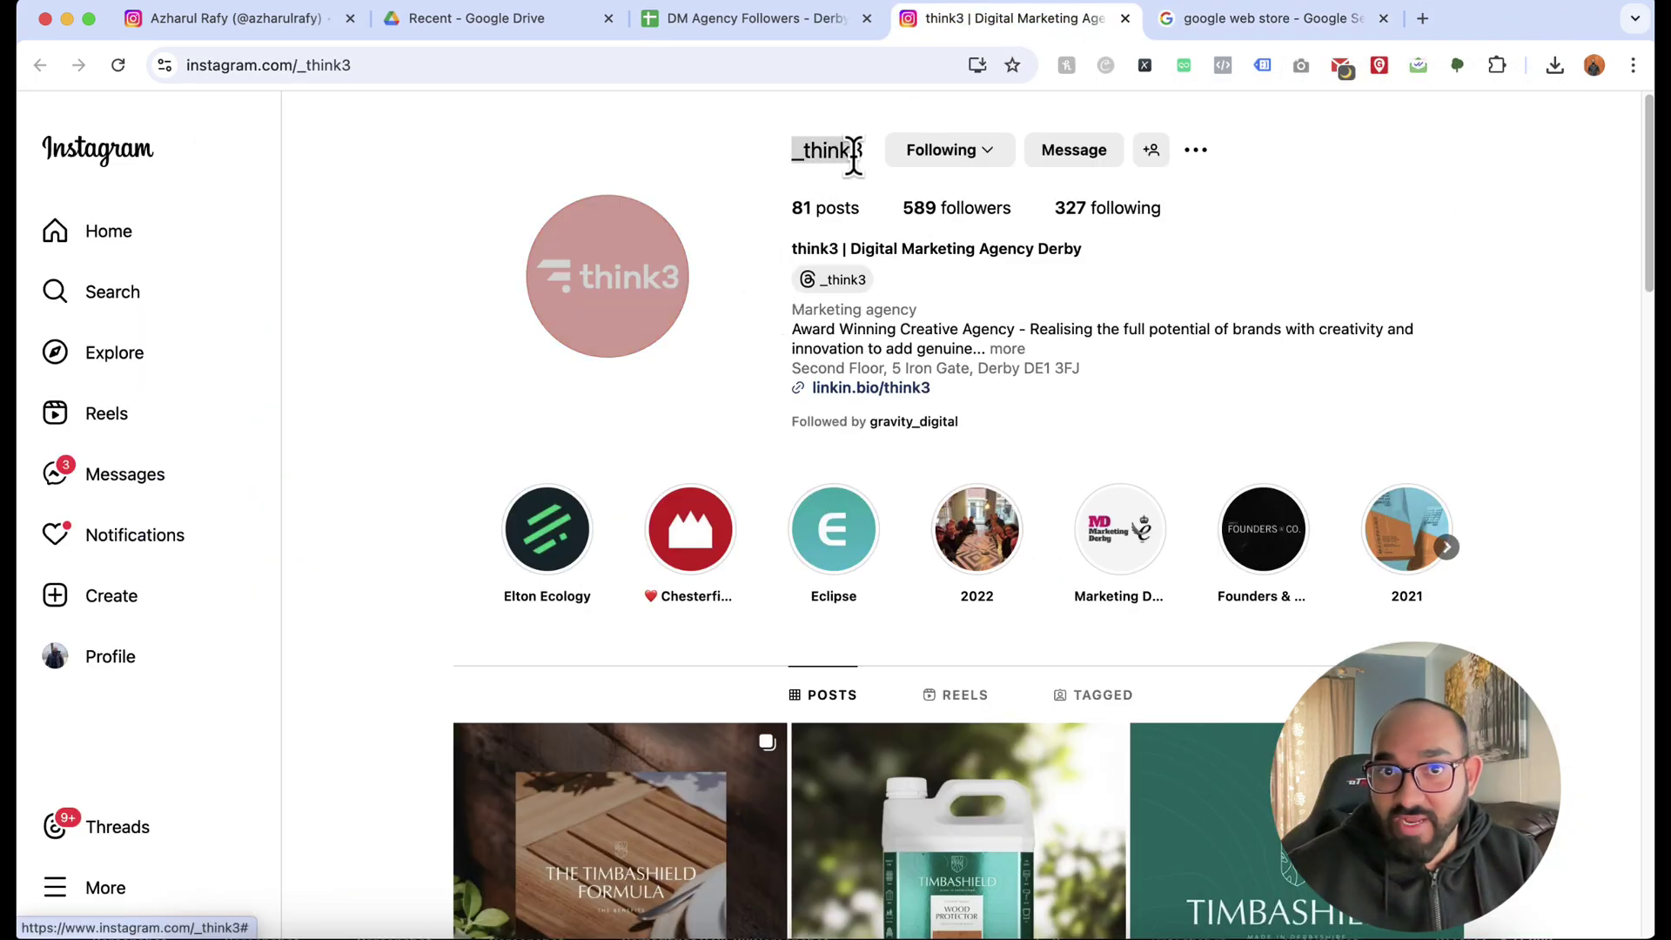
pyautogui.rightClick(861, 159)
pyautogui.click(888, 327)
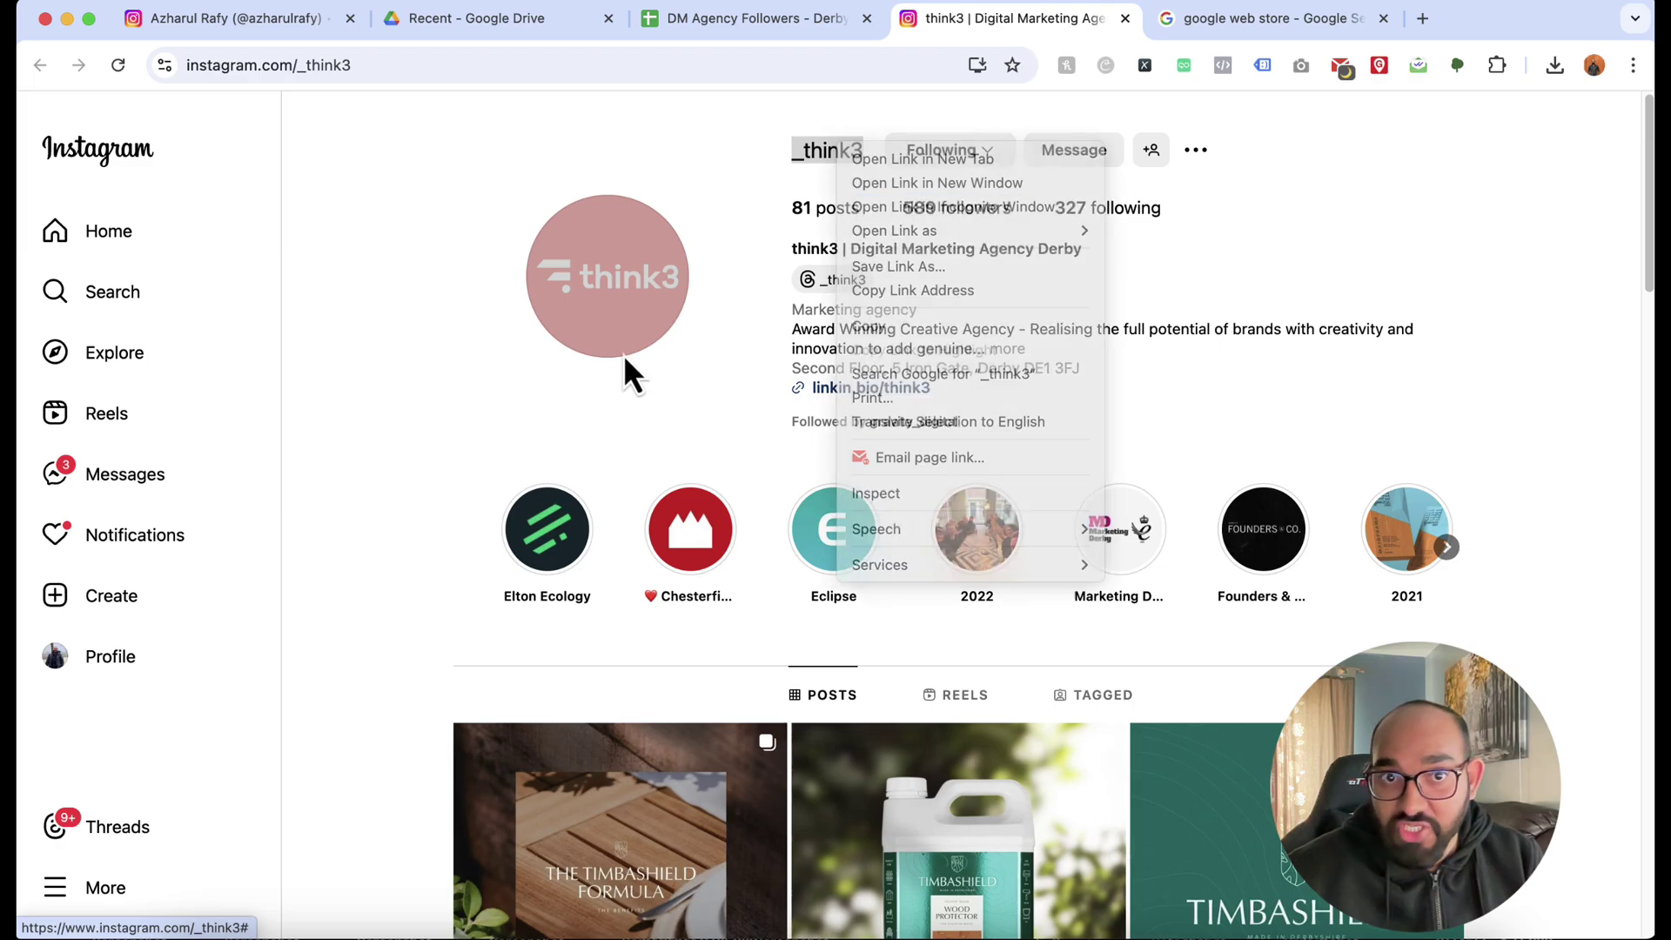
# Select the _think3 handle in the profile's web address
pyautogui.click(623, 353)
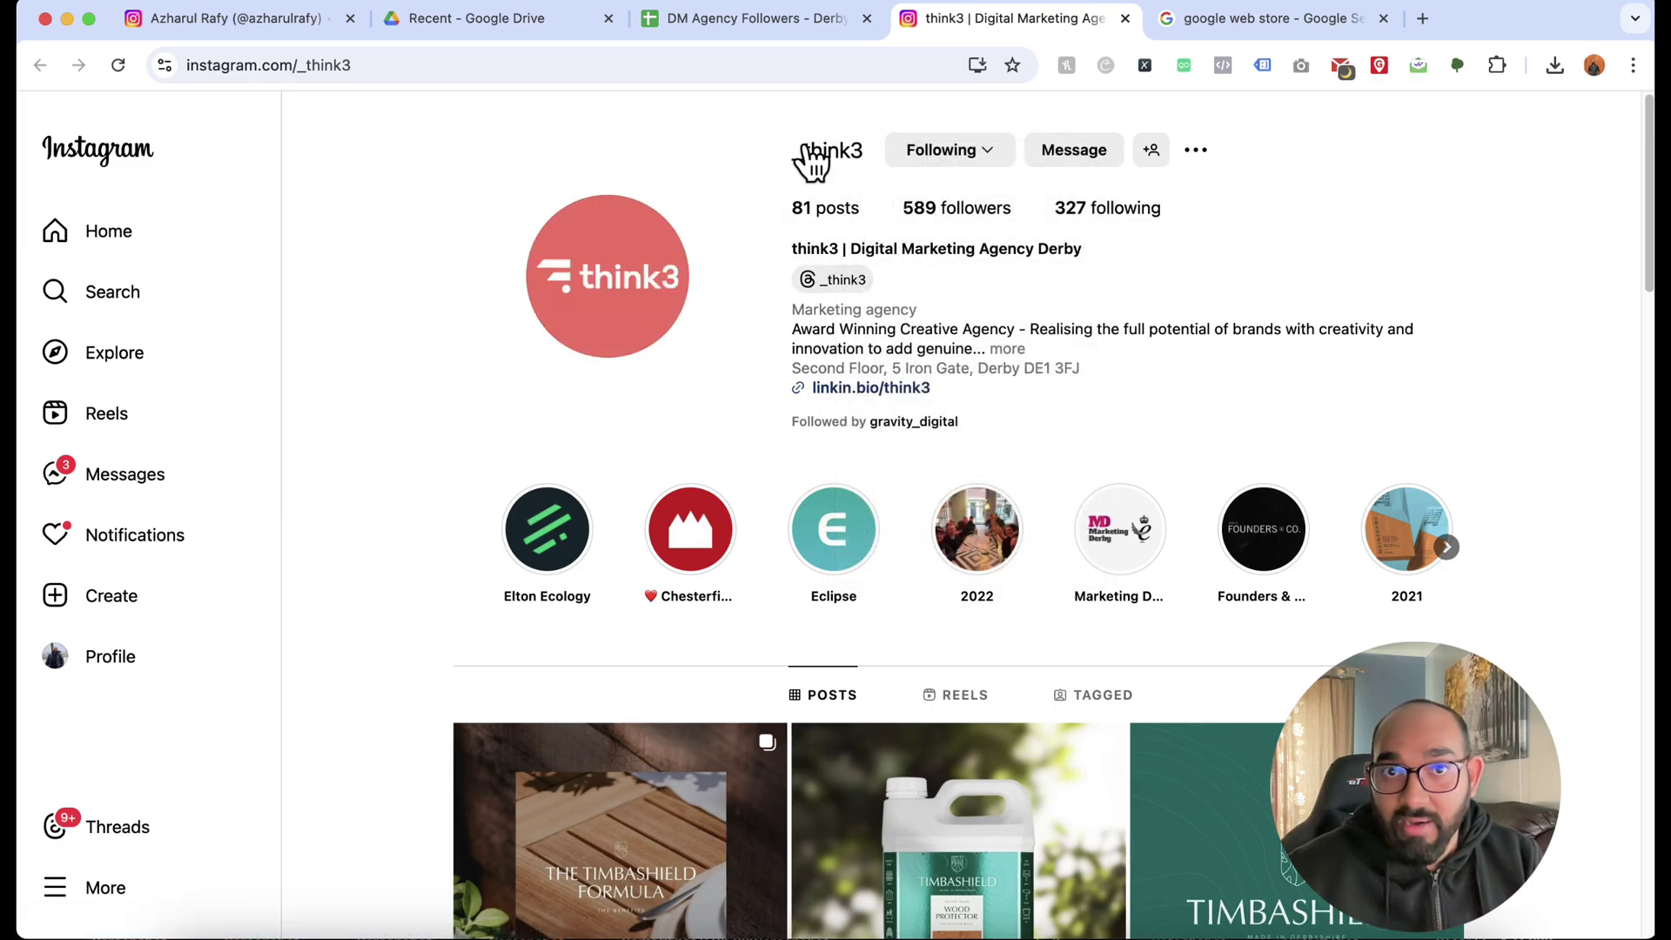
pyautogui.click(305, 65)
pyautogui.doubleClick(397, 65)
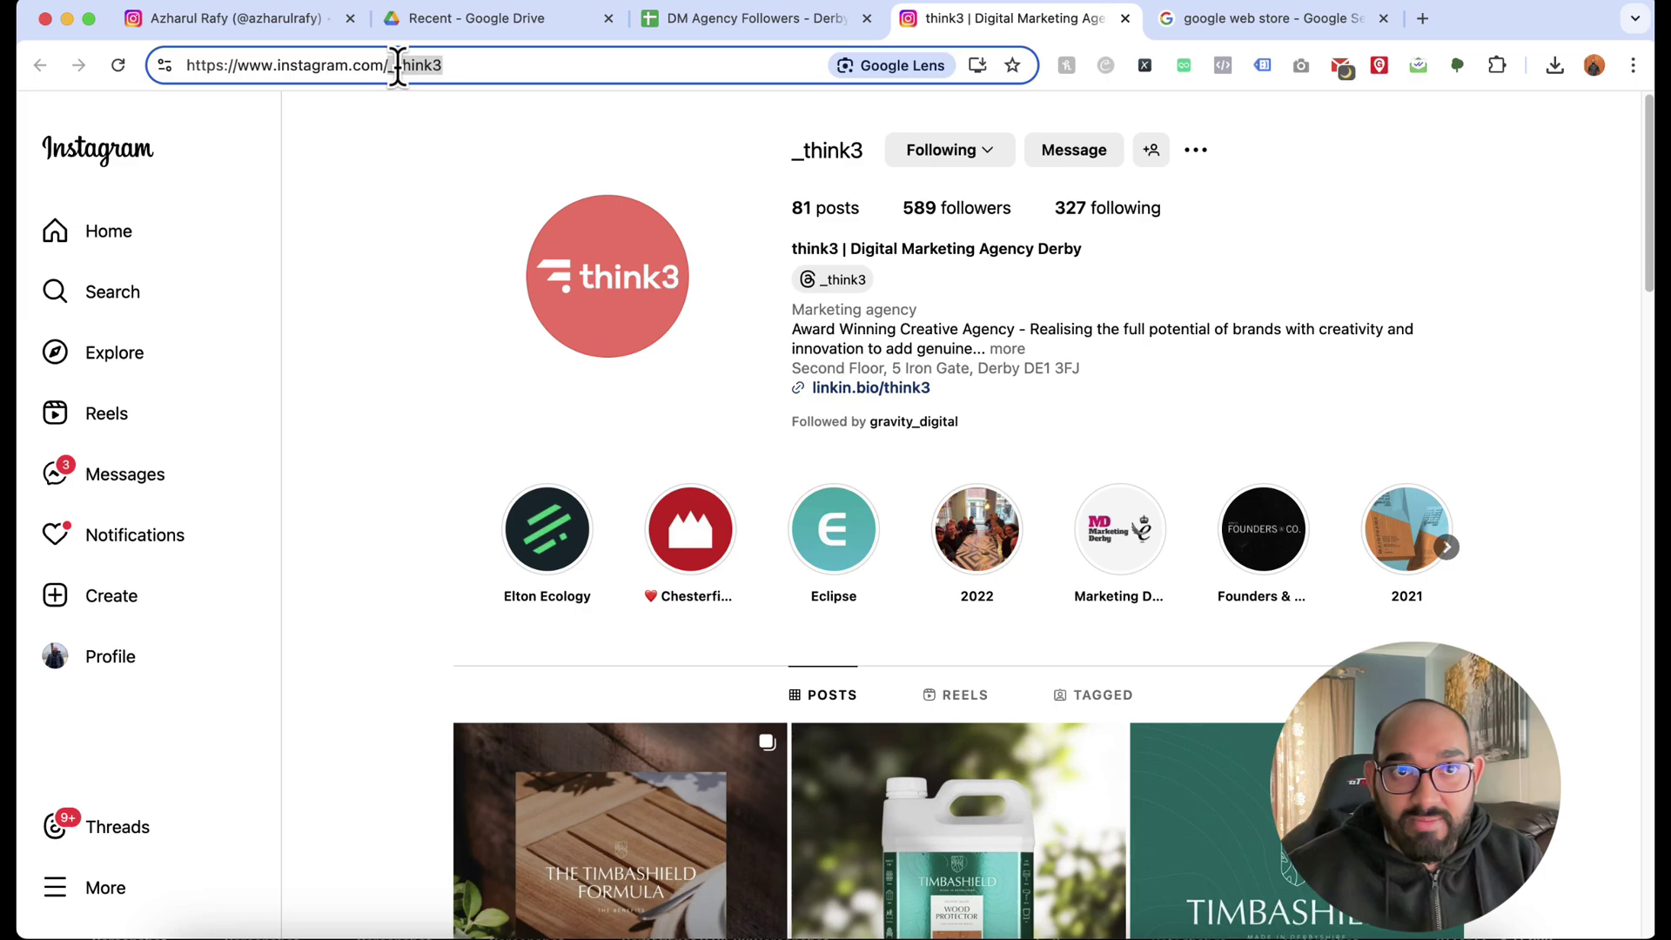
pyautogui.moveTo(387, 66); pyautogui.dragTo(448, 77)
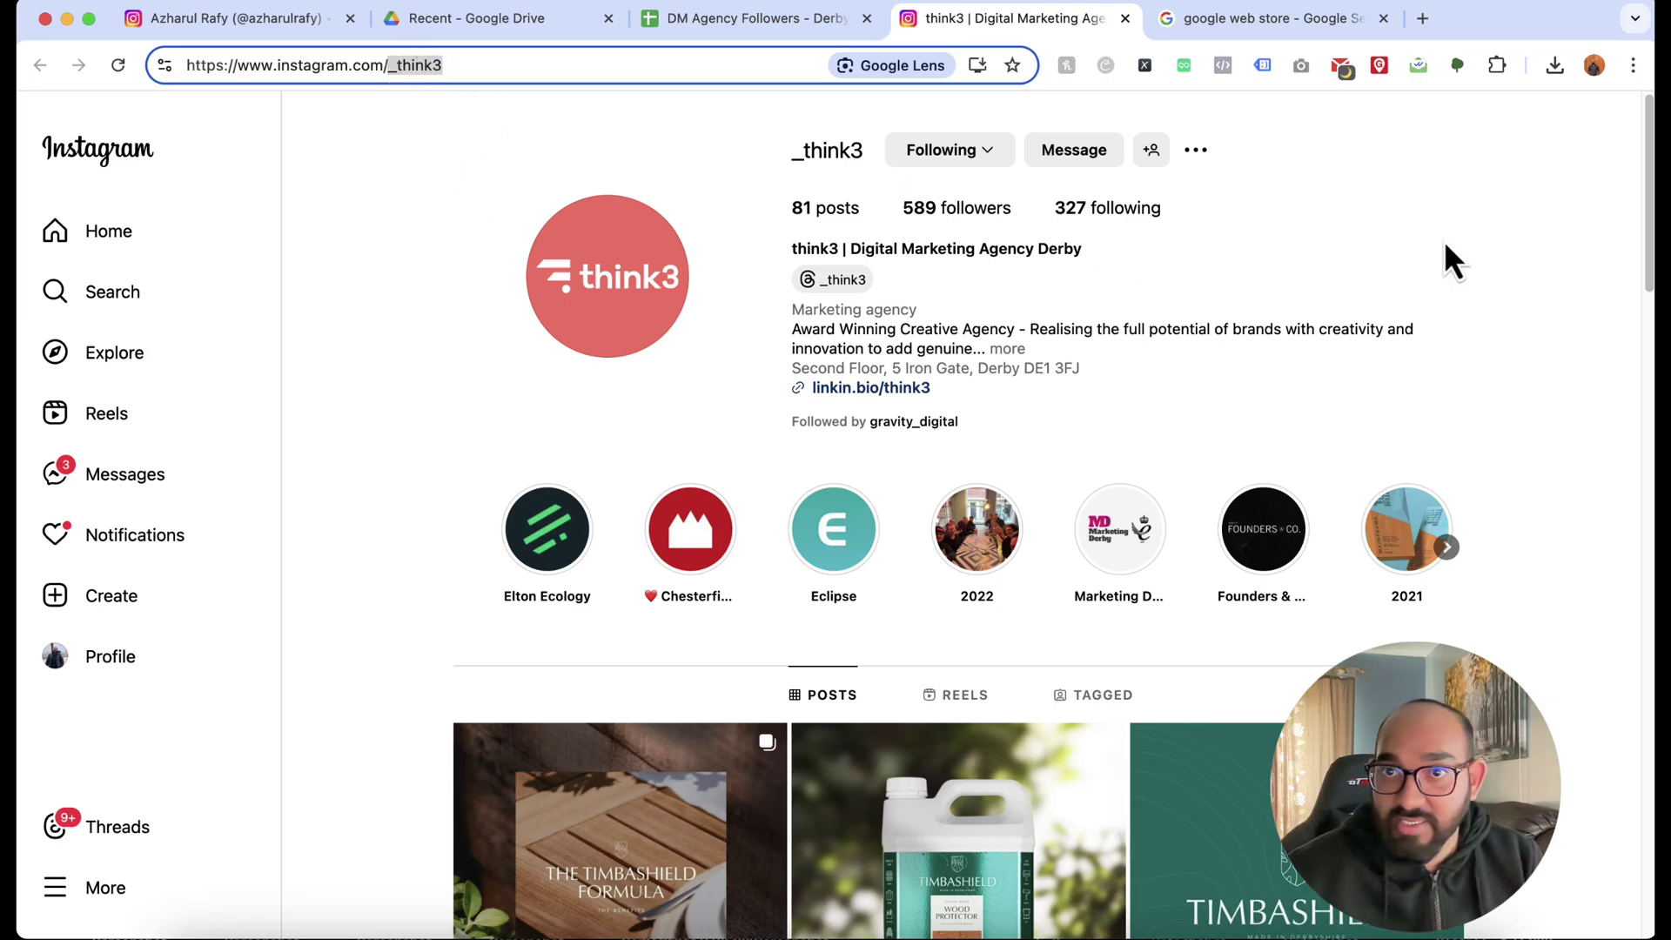
# Sign in to GrowLead with Google and focus its Instagram username field
pyautogui.click(1457, 70)
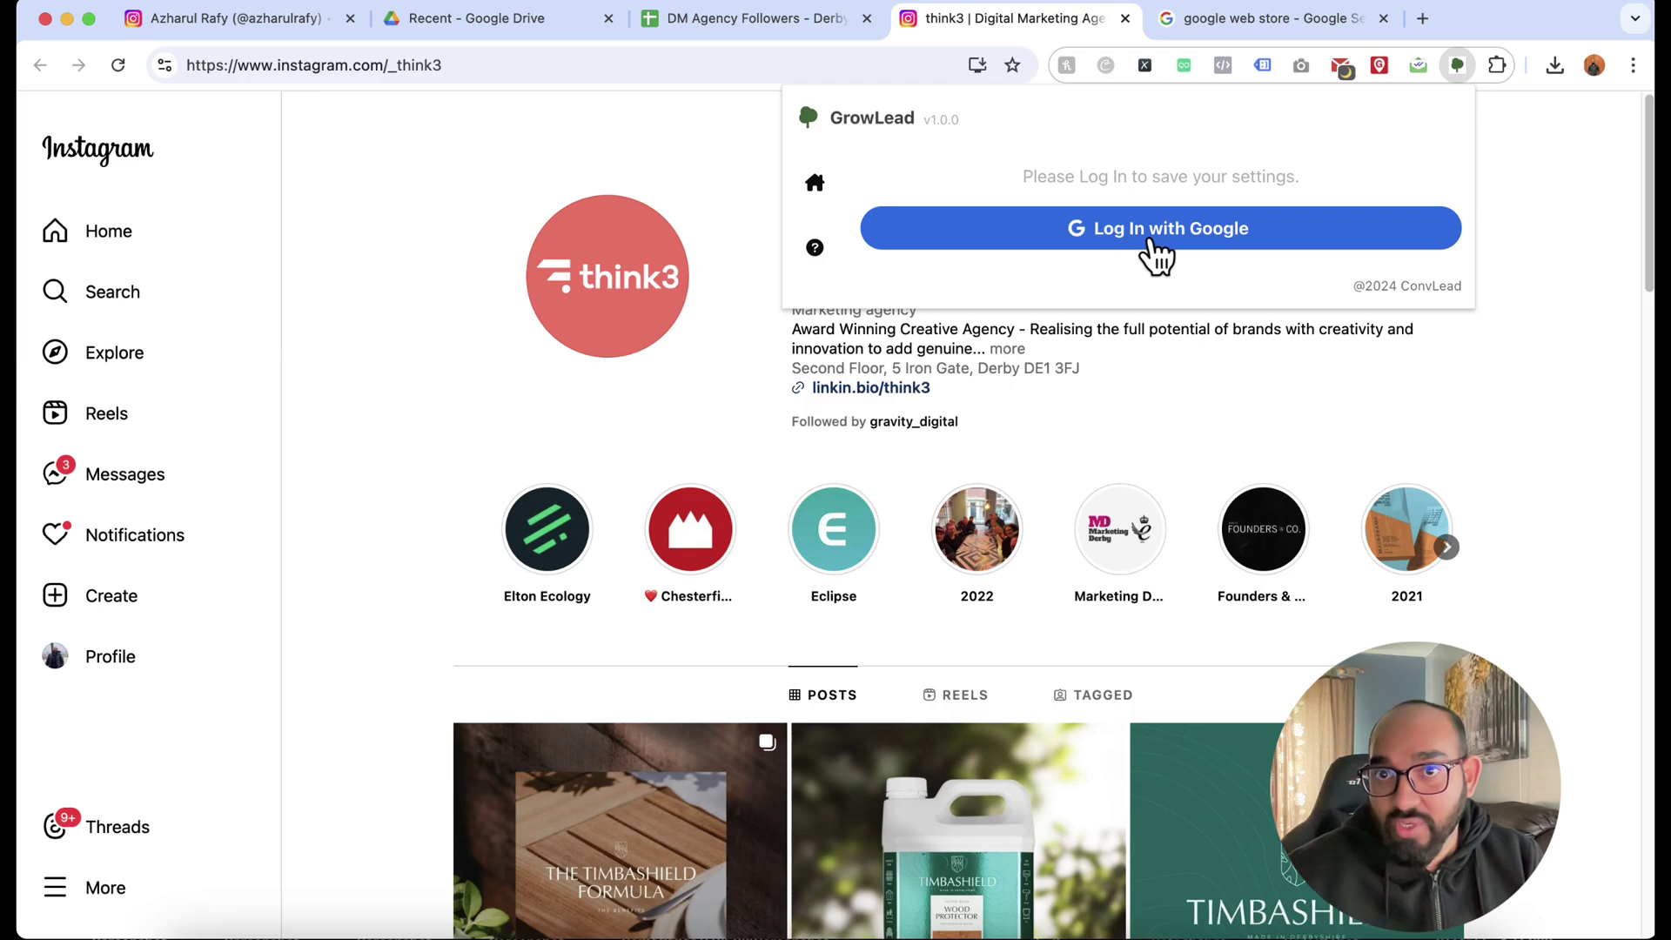
pyautogui.click(1236, 233)
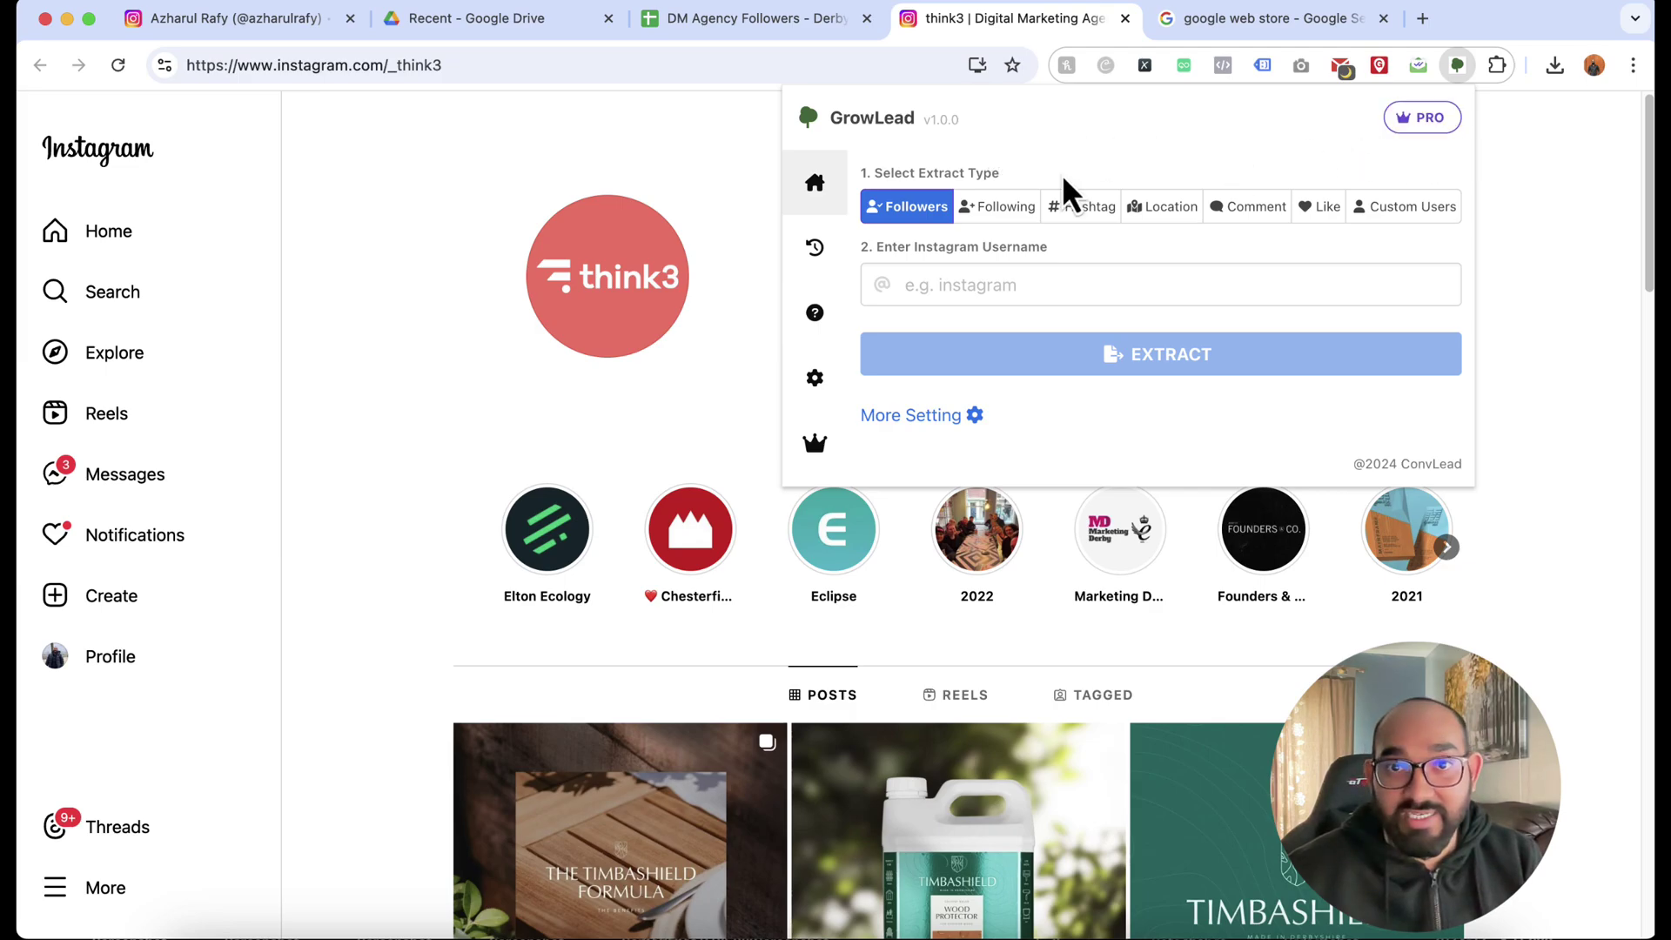
pyautogui.click(951, 283)
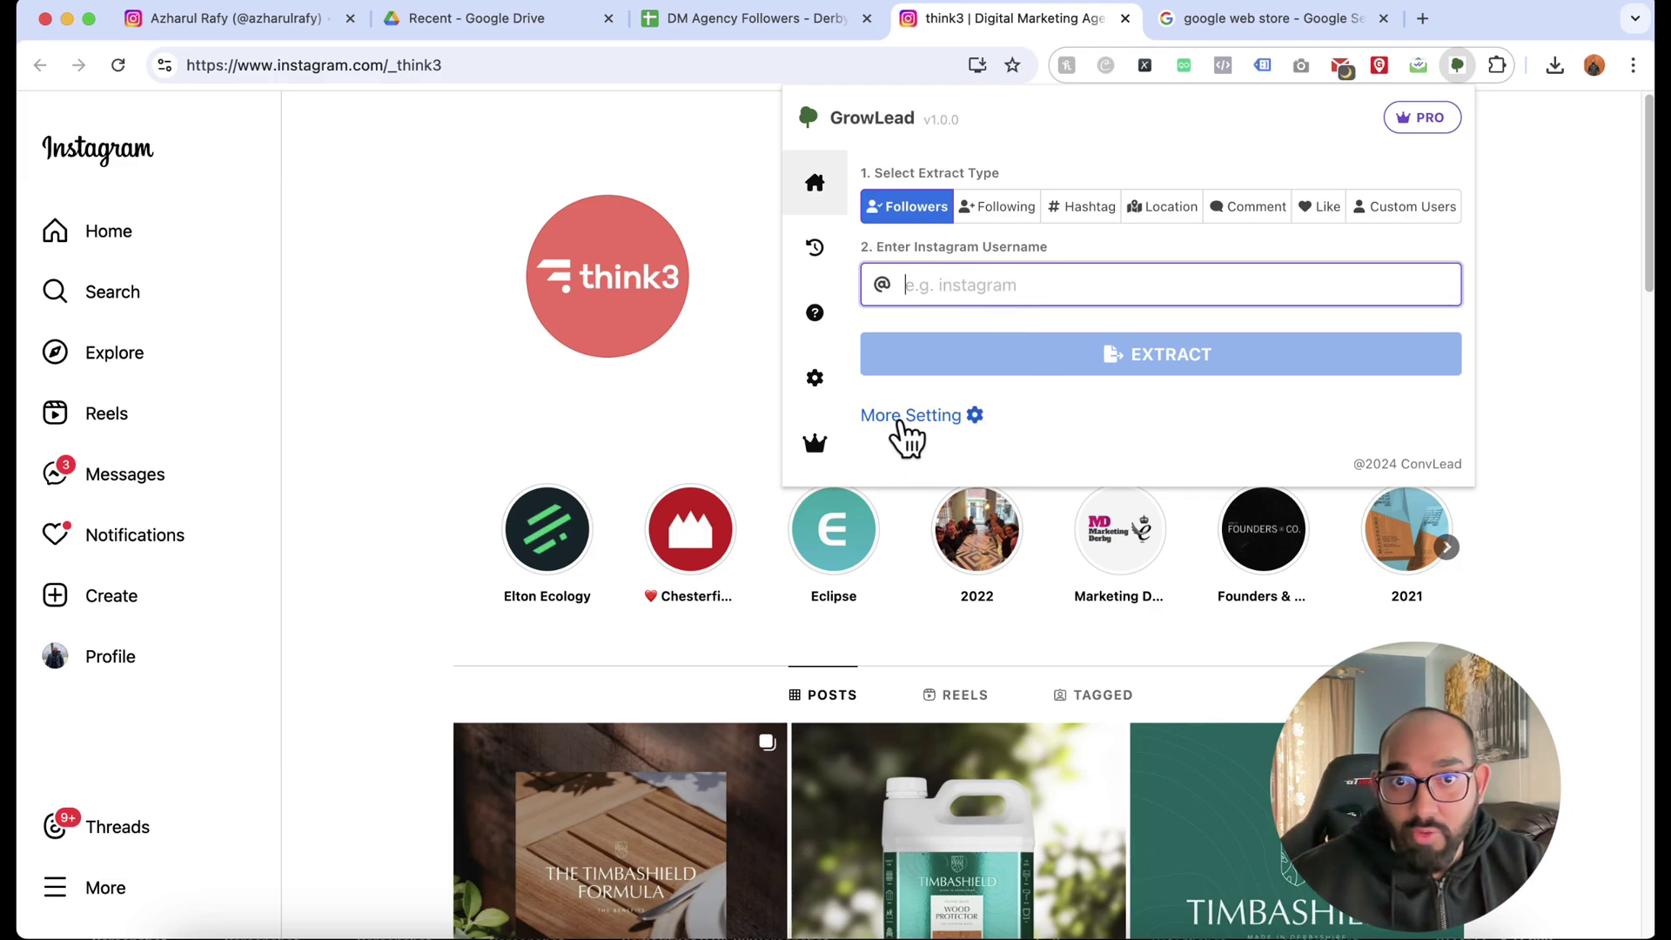
# In GrowLead's More Setting, use a 2–3 second interval and pause every 500 items, then return home
pyautogui.click(905, 418)
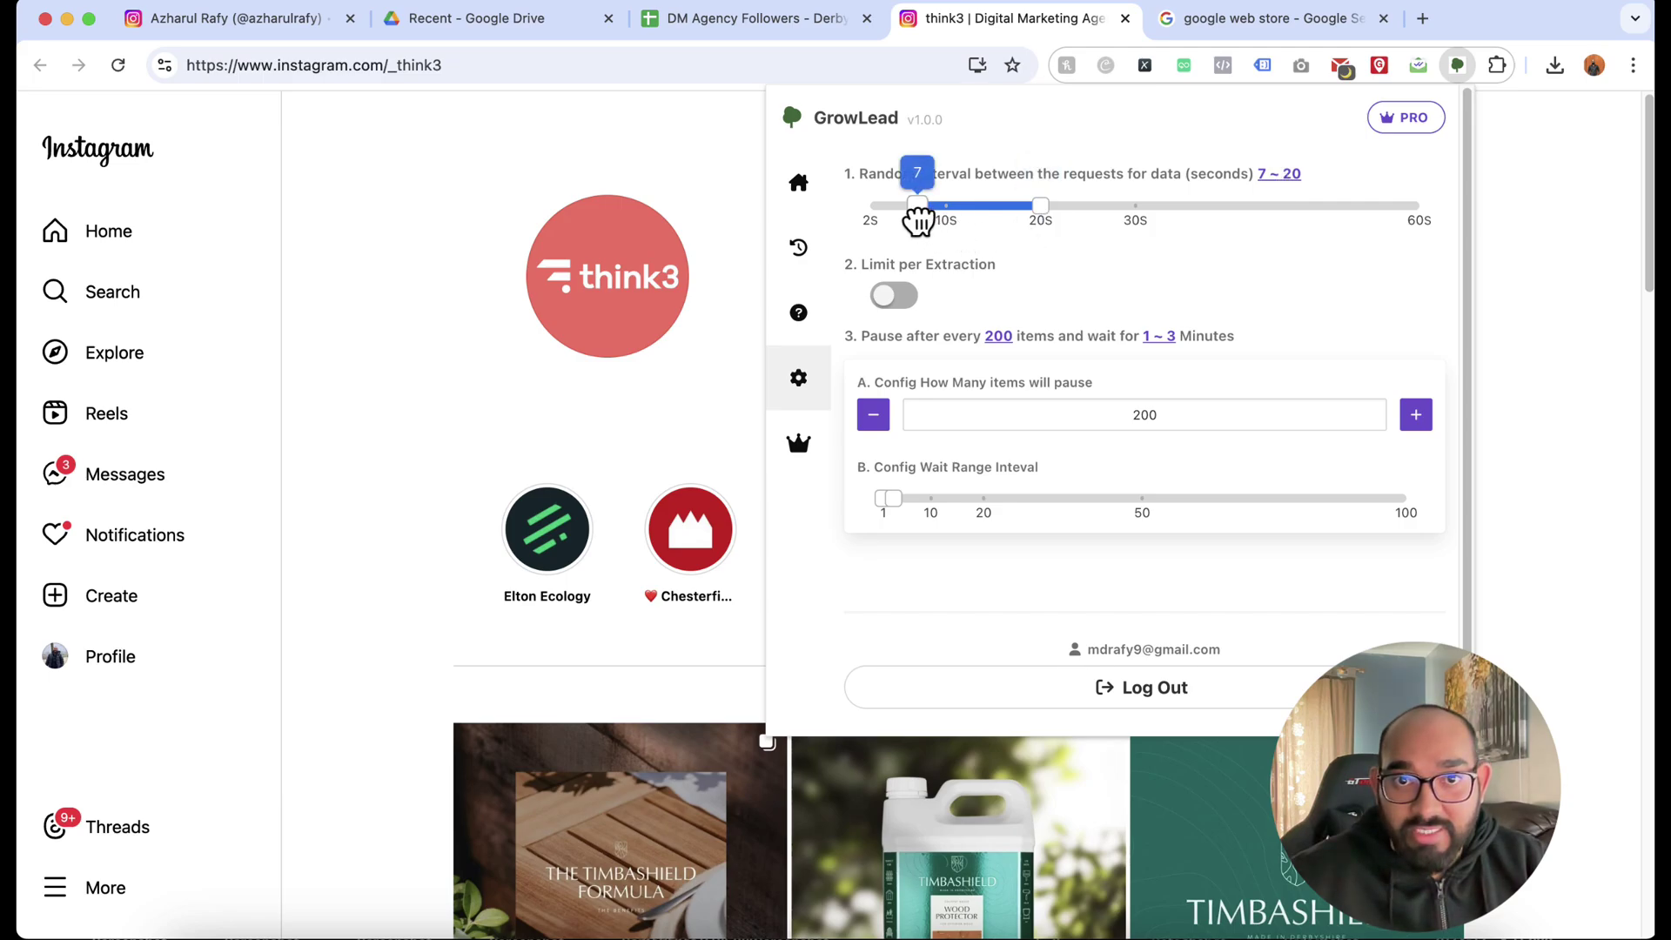
pyautogui.moveTo(918, 206); pyautogui.dragTo(870, 206)
pyautogui.moveTo(1040, 206); pyautogui.dragTo(878, 214)
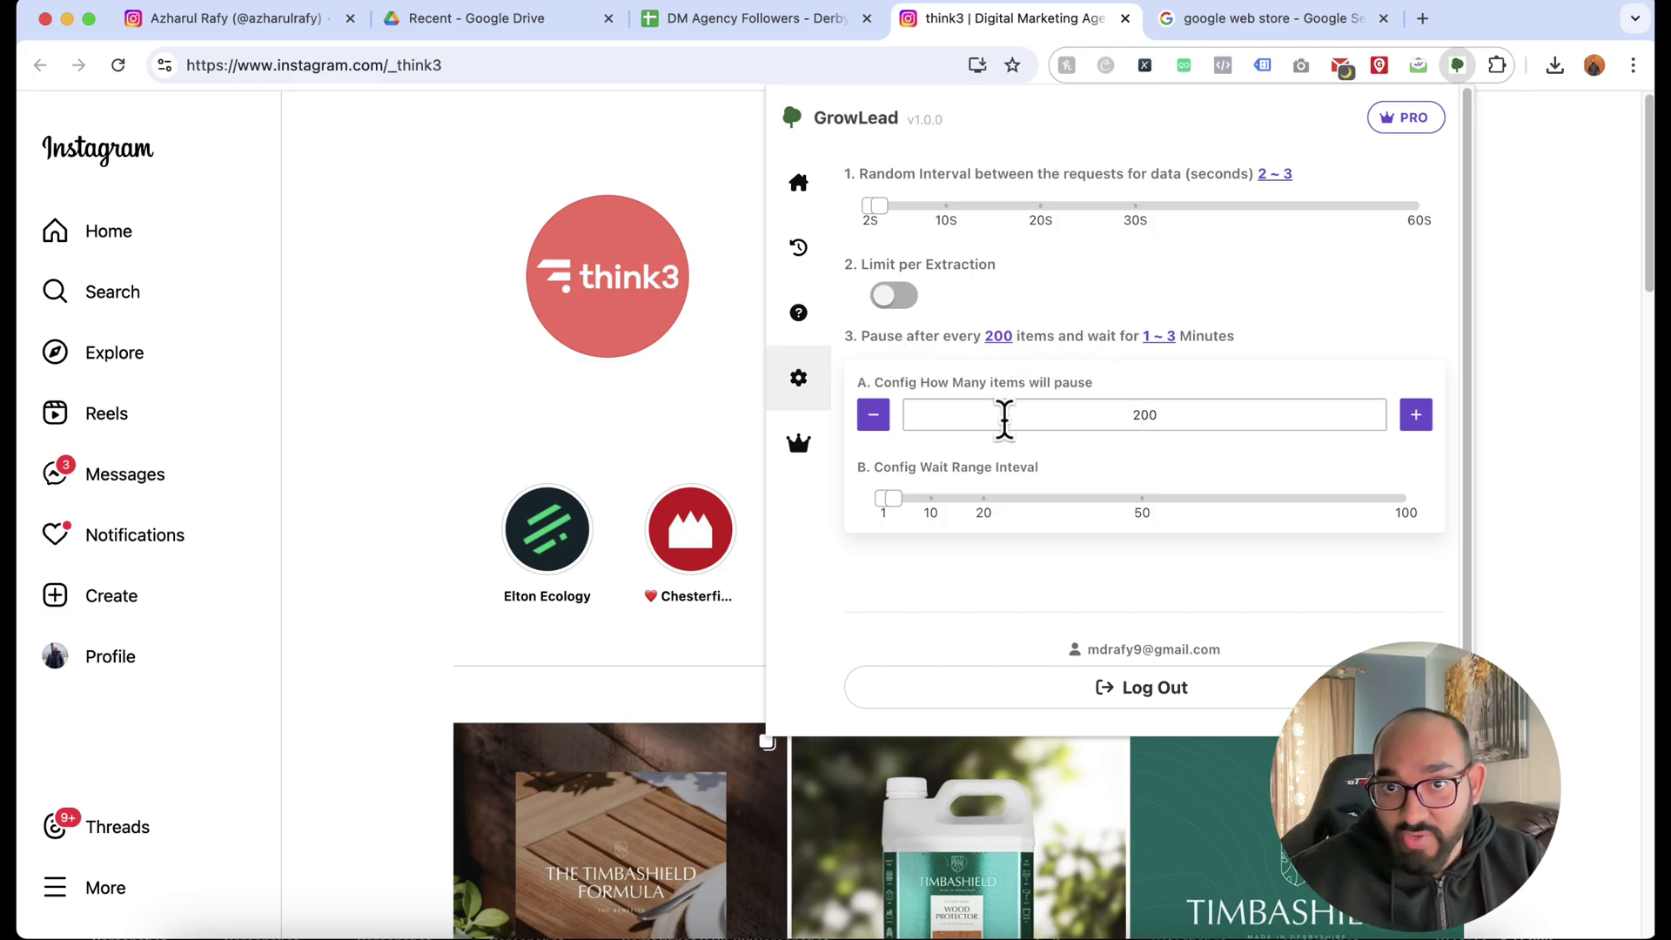
pyautogui.doubleClick(1120, 413)
pyautogui.write('5')
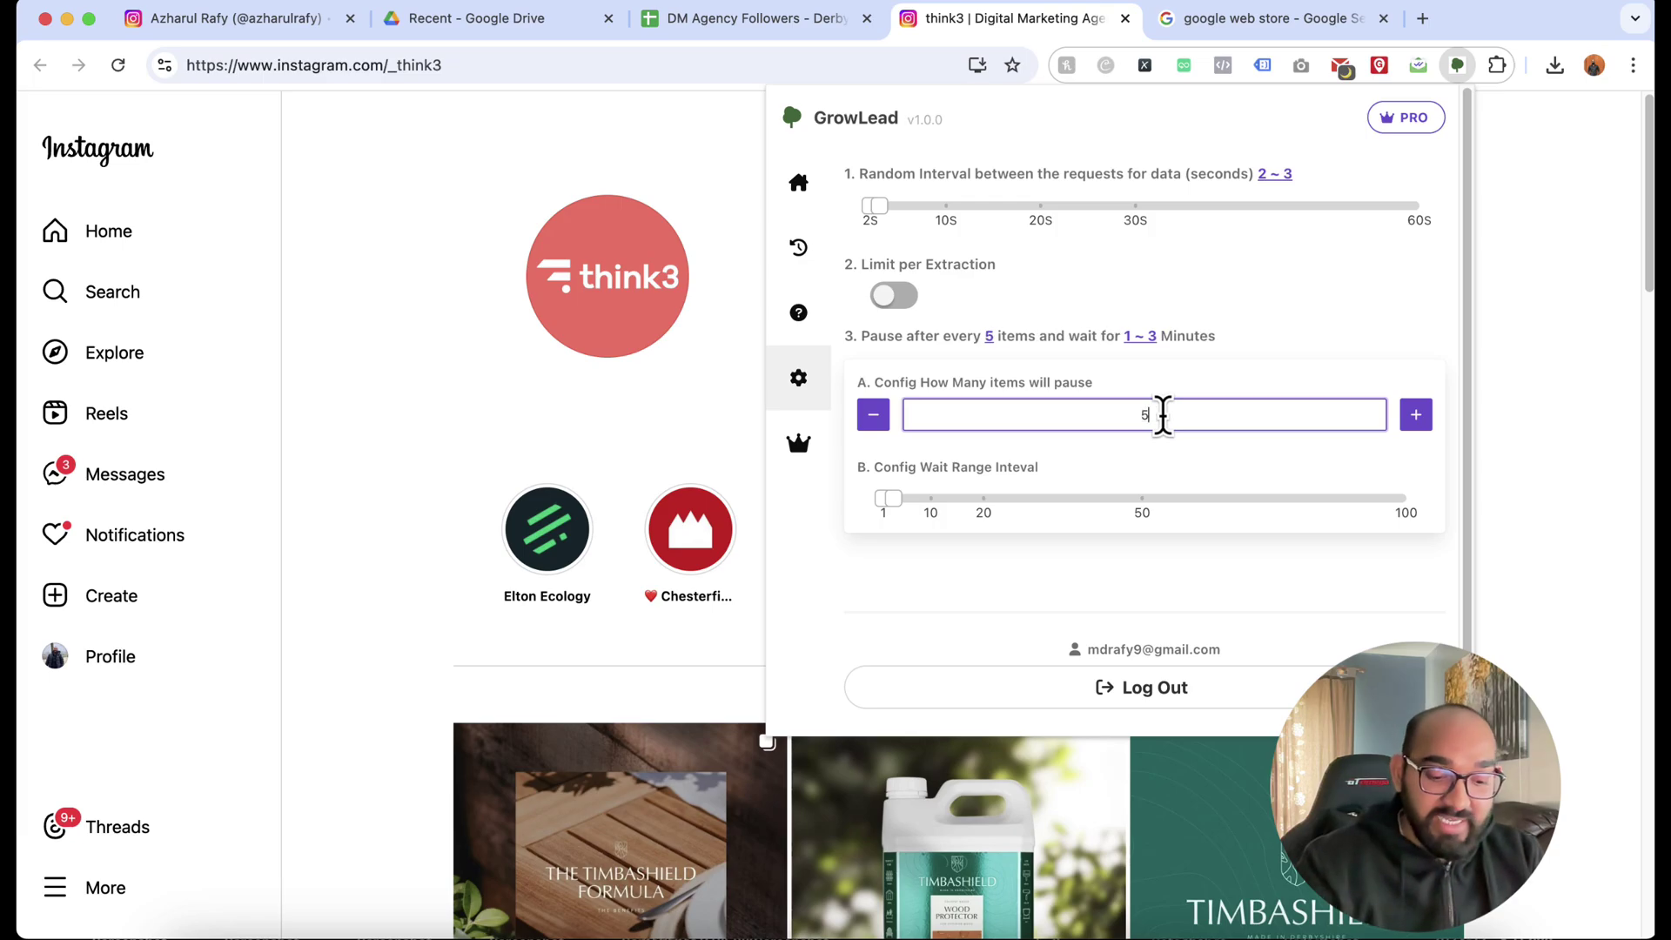
pyautogui.write('00')
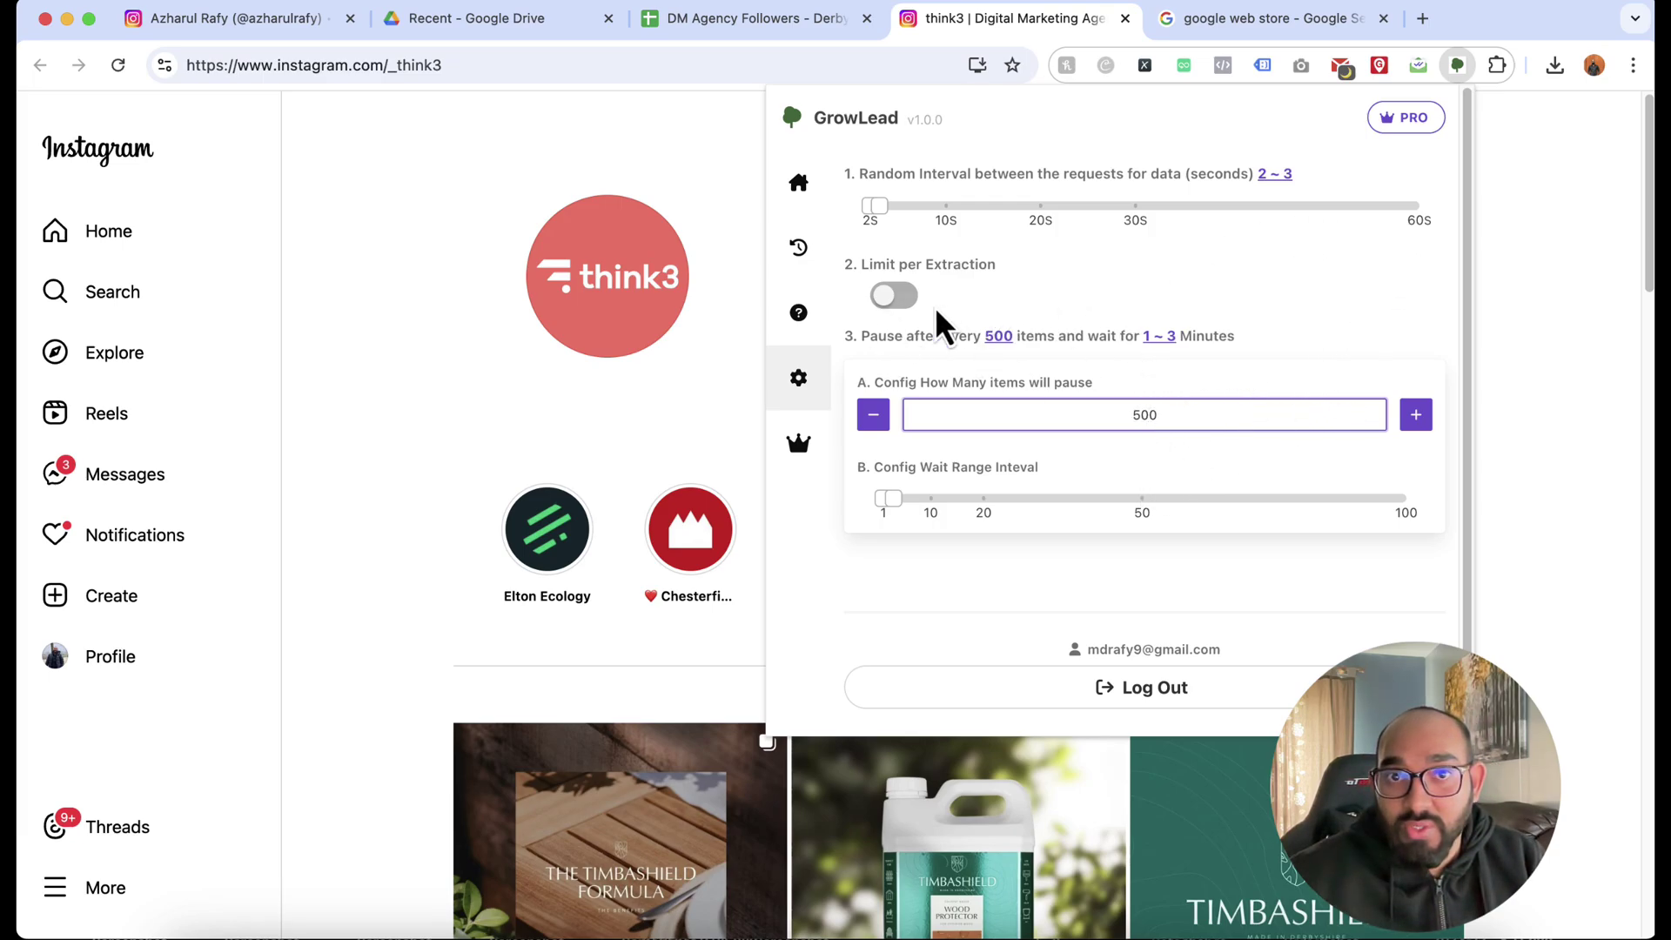
pyautogui.click(801, 182)
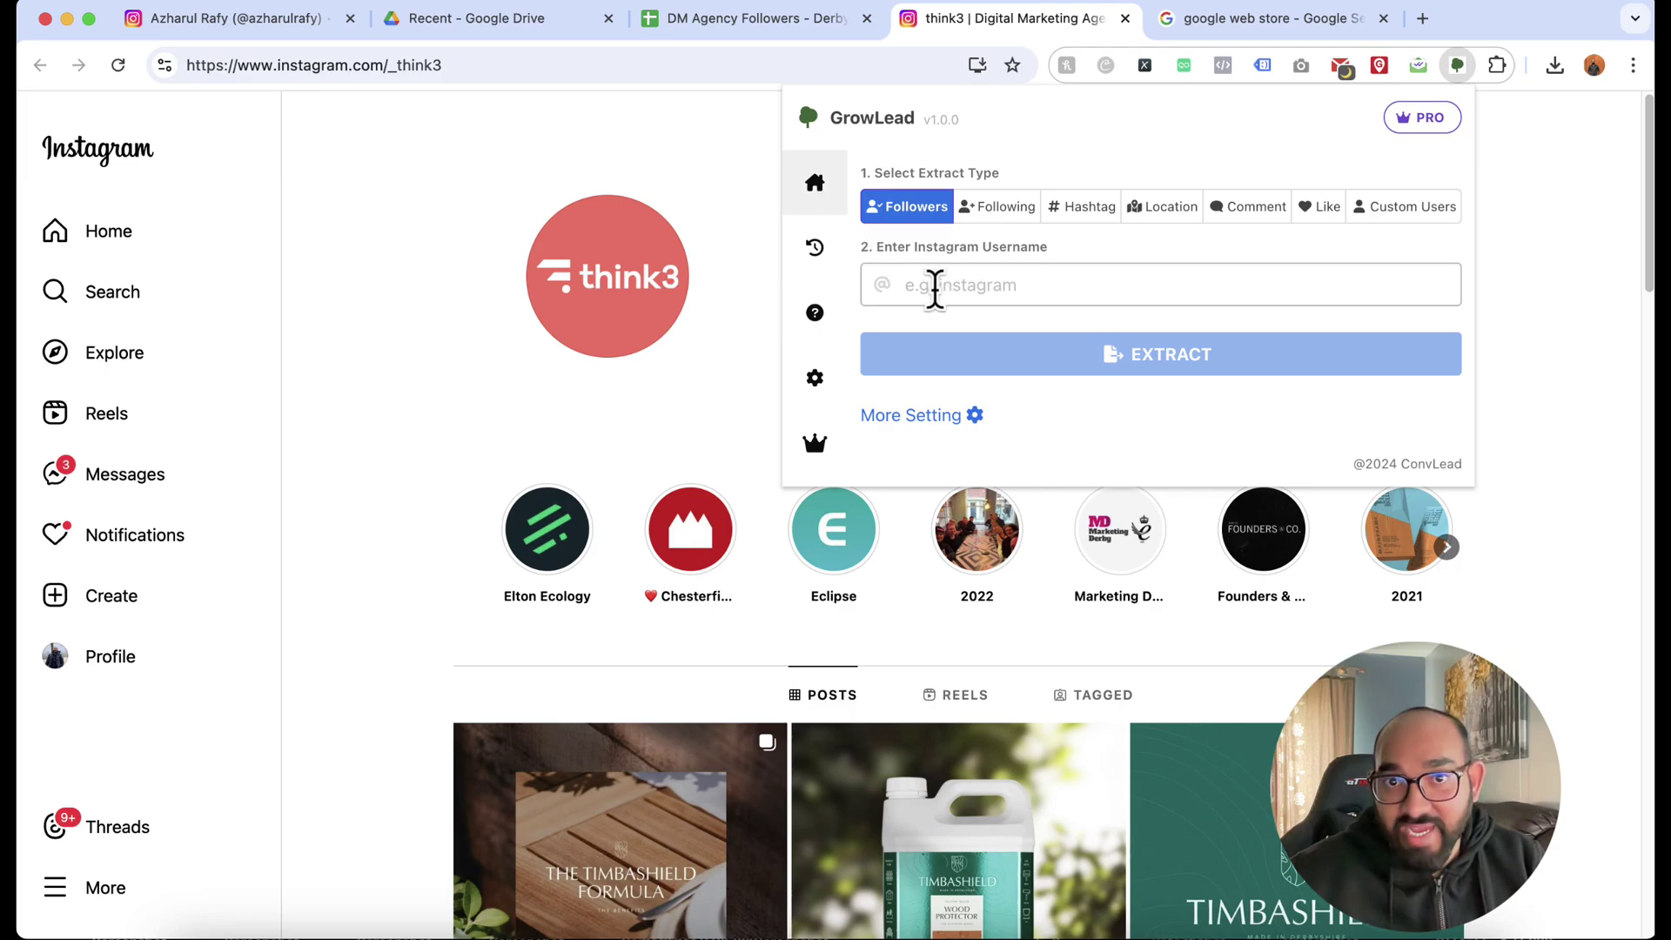
# Paste _think3 into GrowLead's username field and extract its followers
pyautogui.click(957, 285)
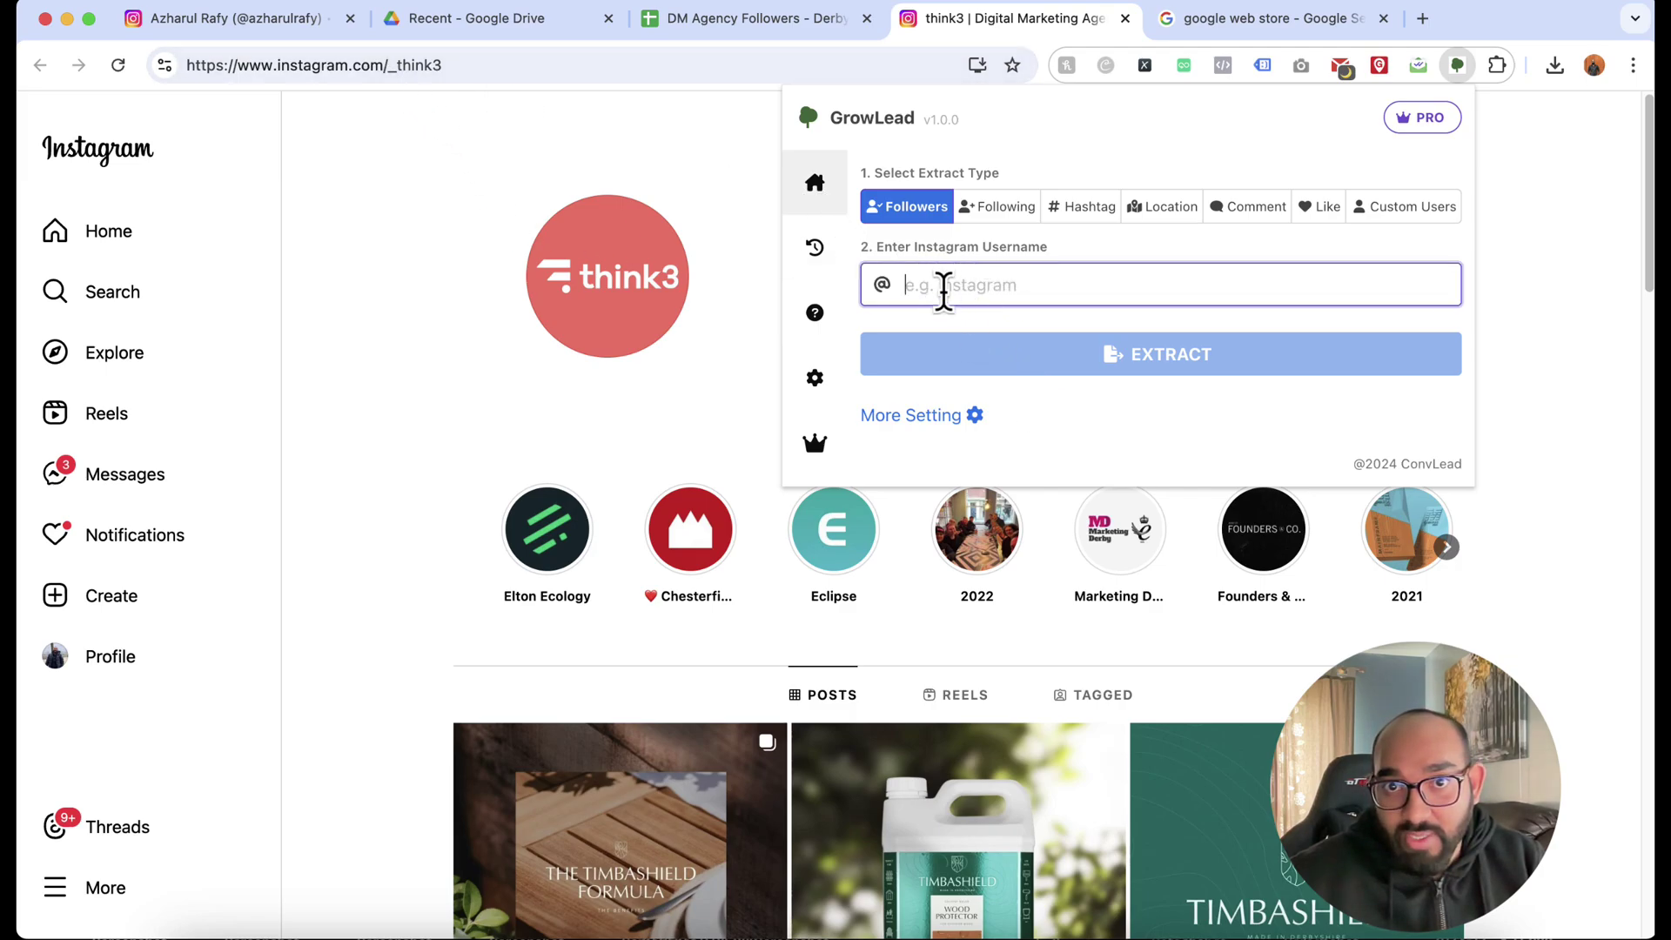
pyautogui.rightClick(942, 277)
pyautogui.click(1010, 435)
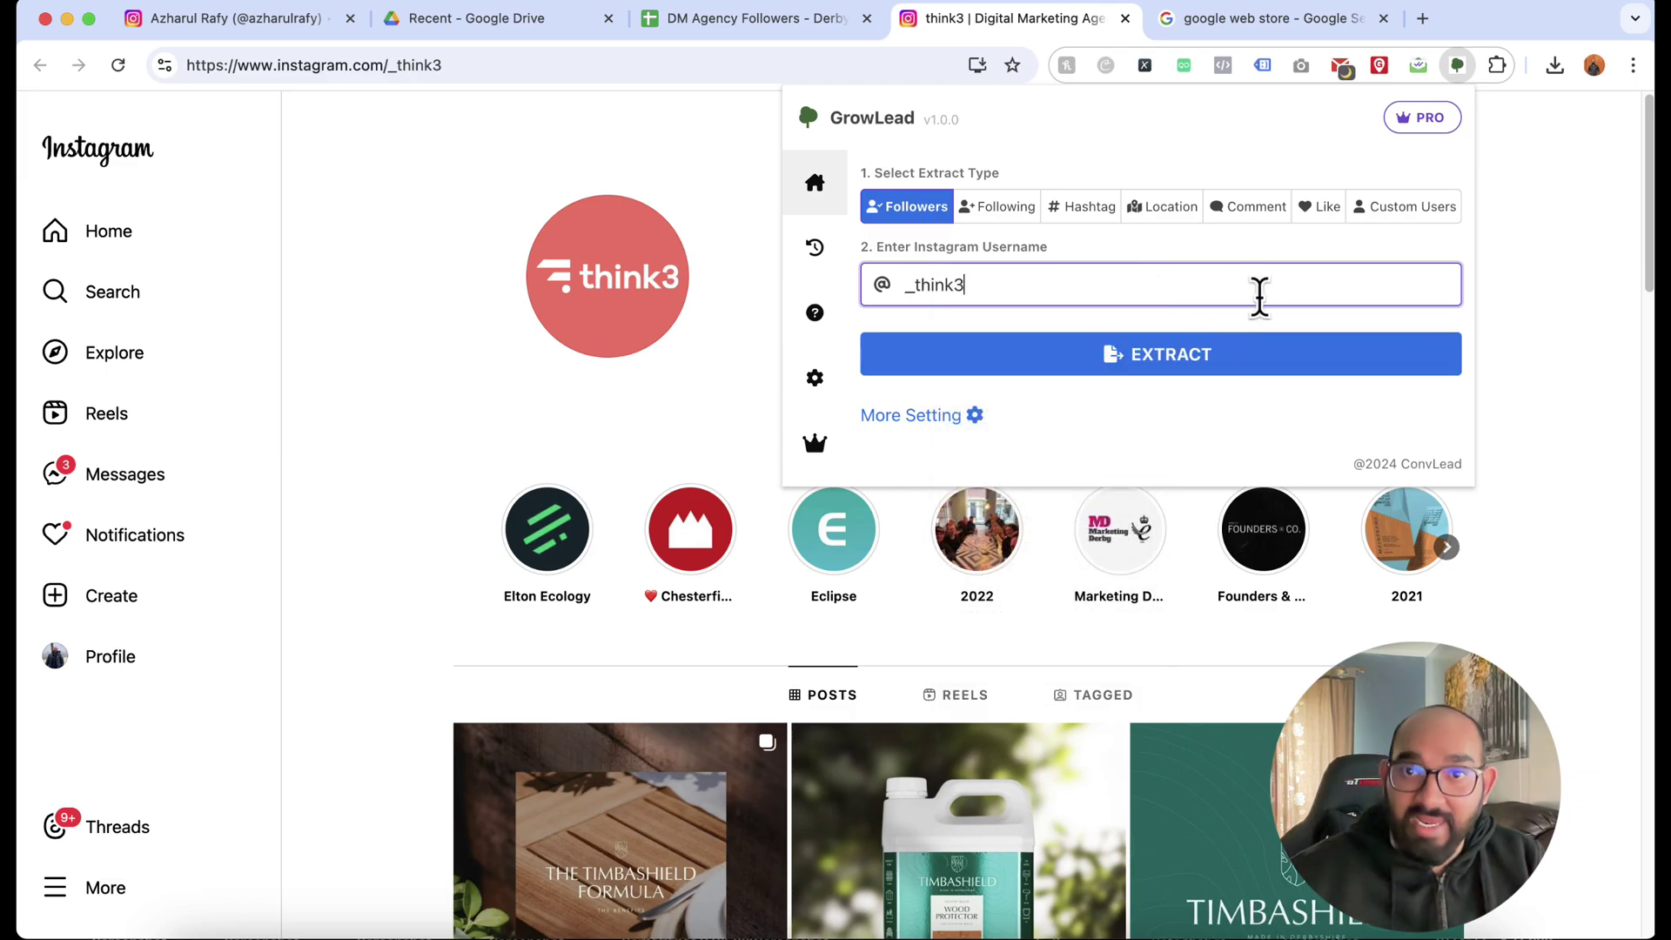
pyautogui.click(1117, 366)
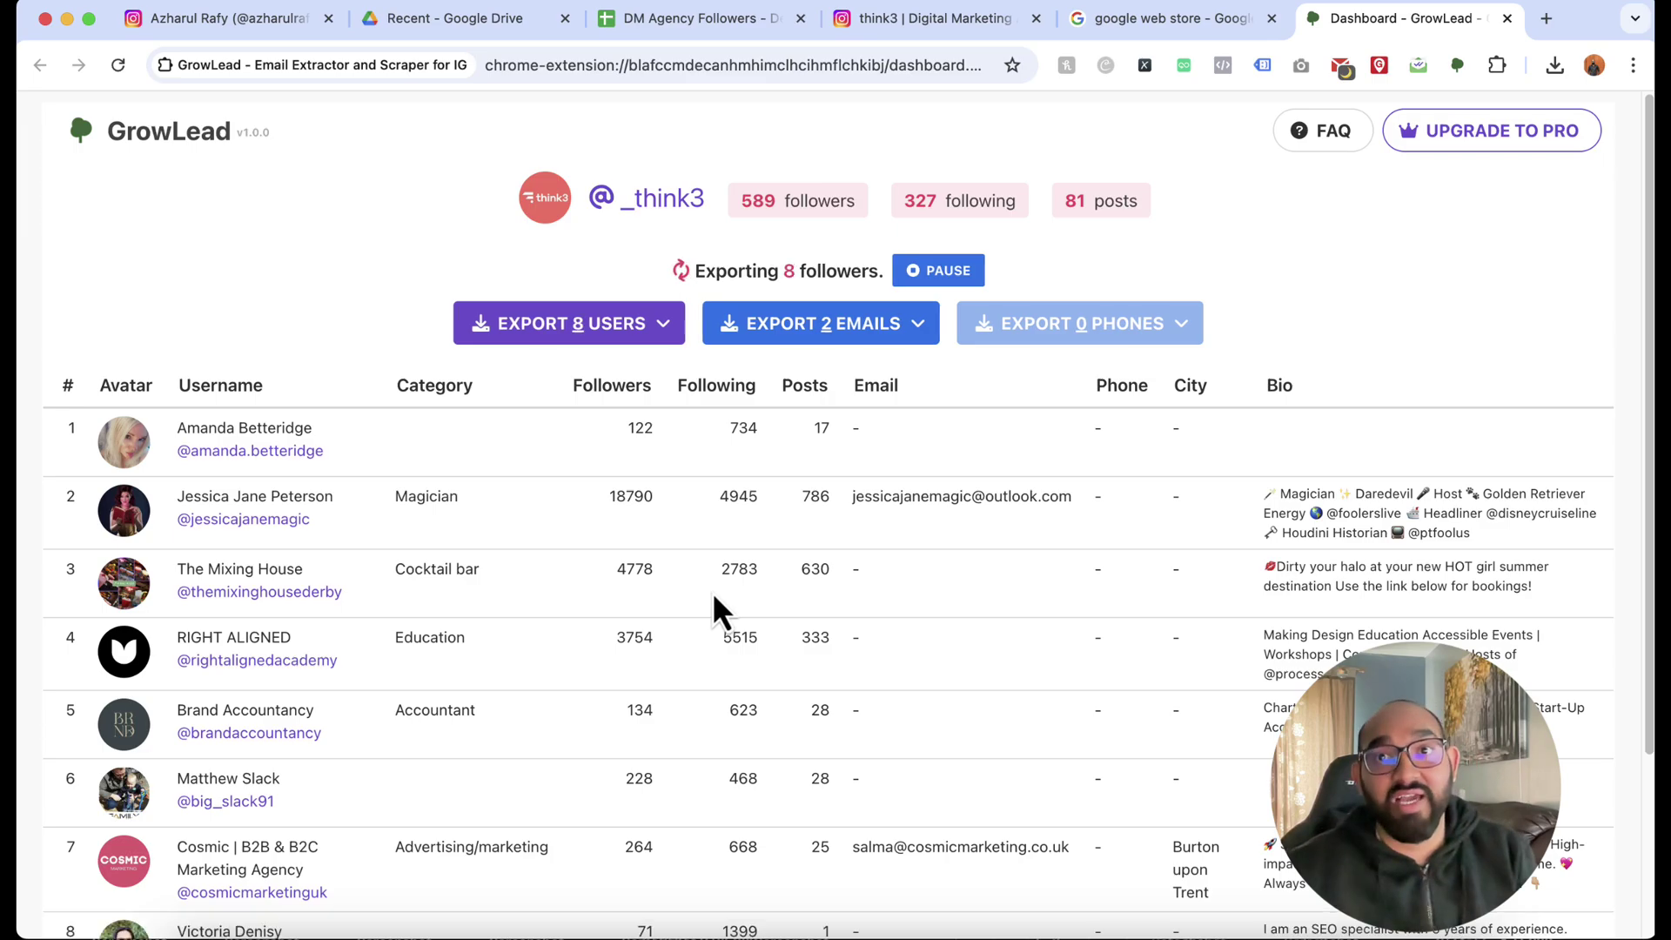
# Scroll through the scraped followers table and check the phone export format options
pyautogui.scroll(-3, 929, 532)
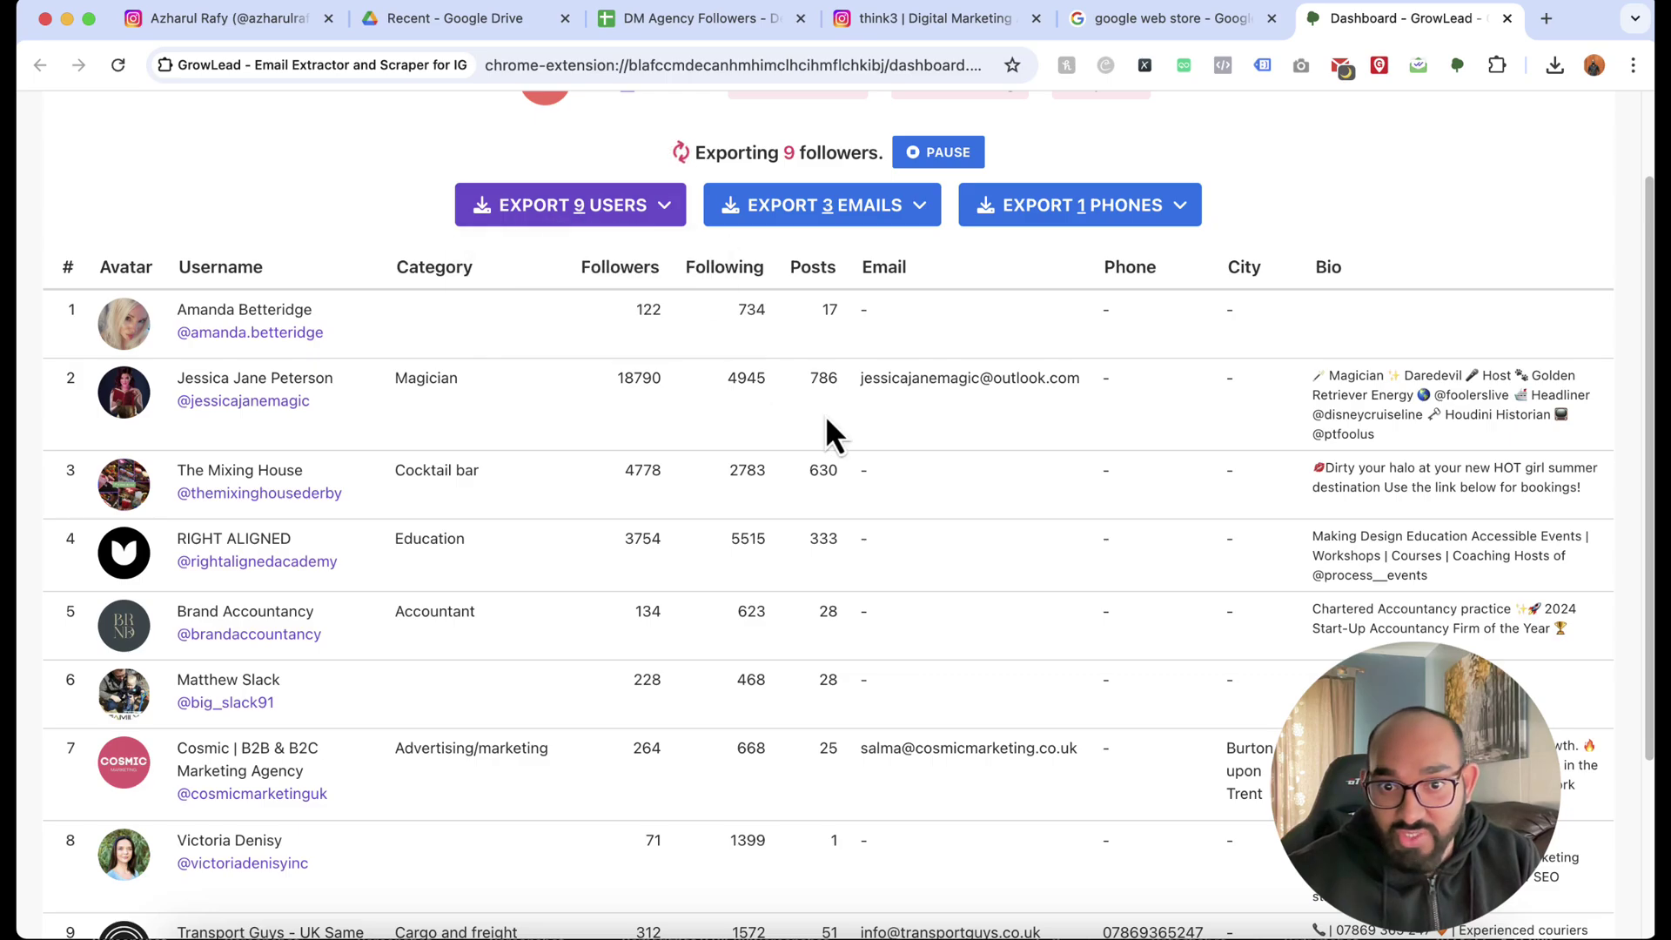
pyautogui.scroll(-3, 1041, 635)
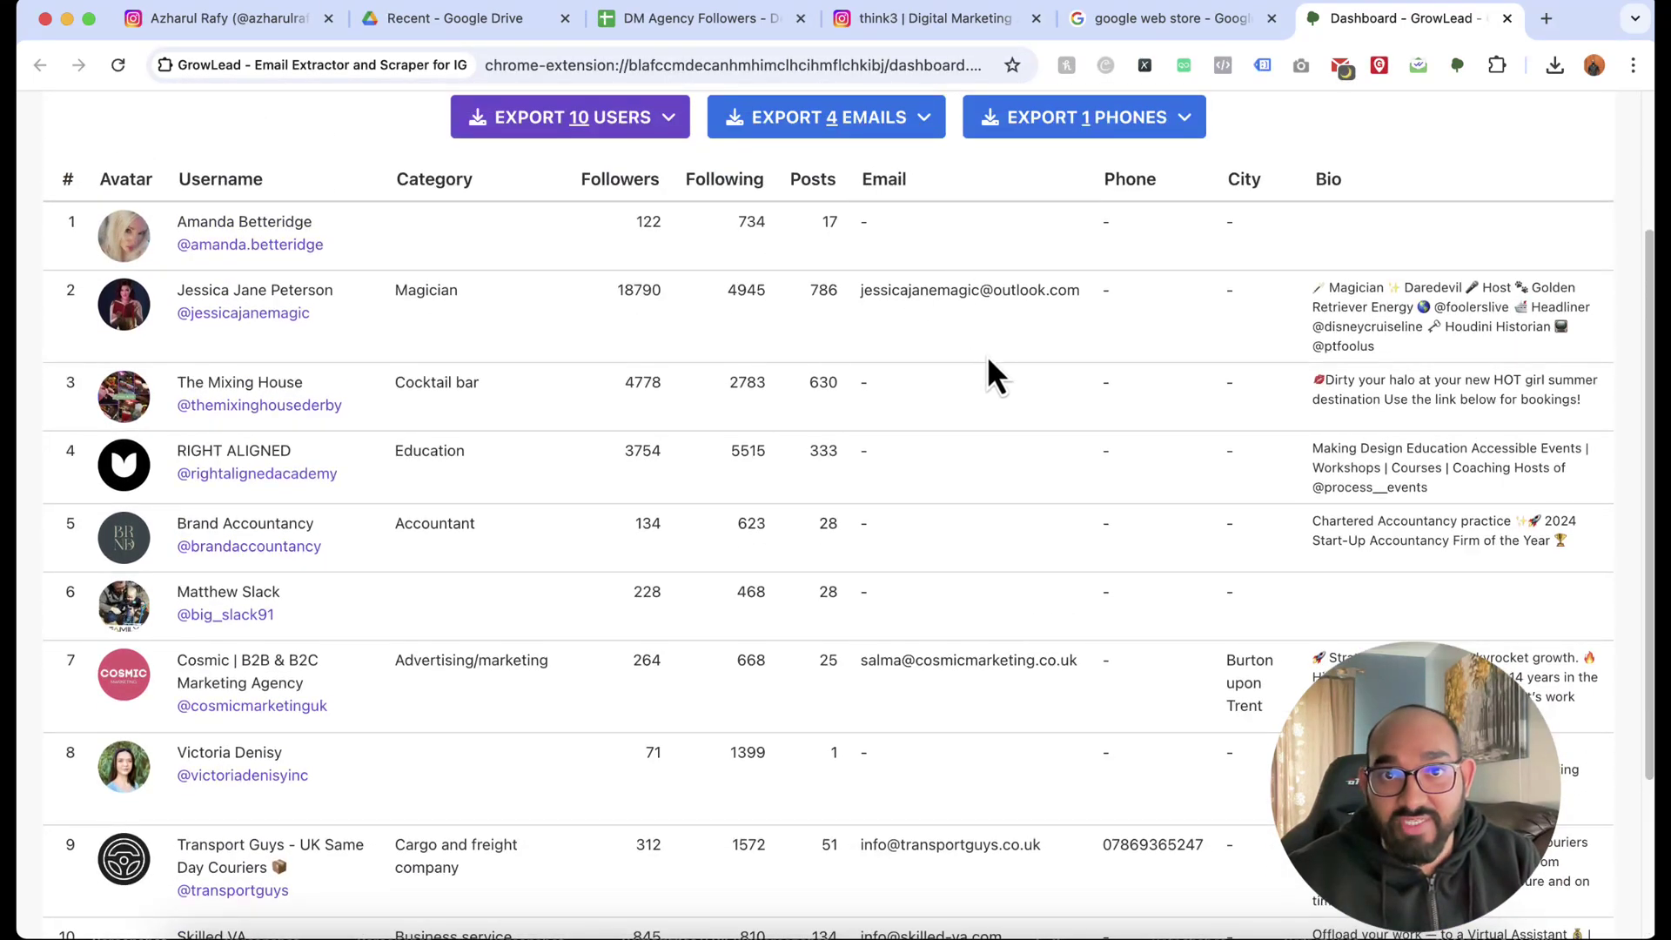
pyautogui.scroll(-5, 1131, 600)
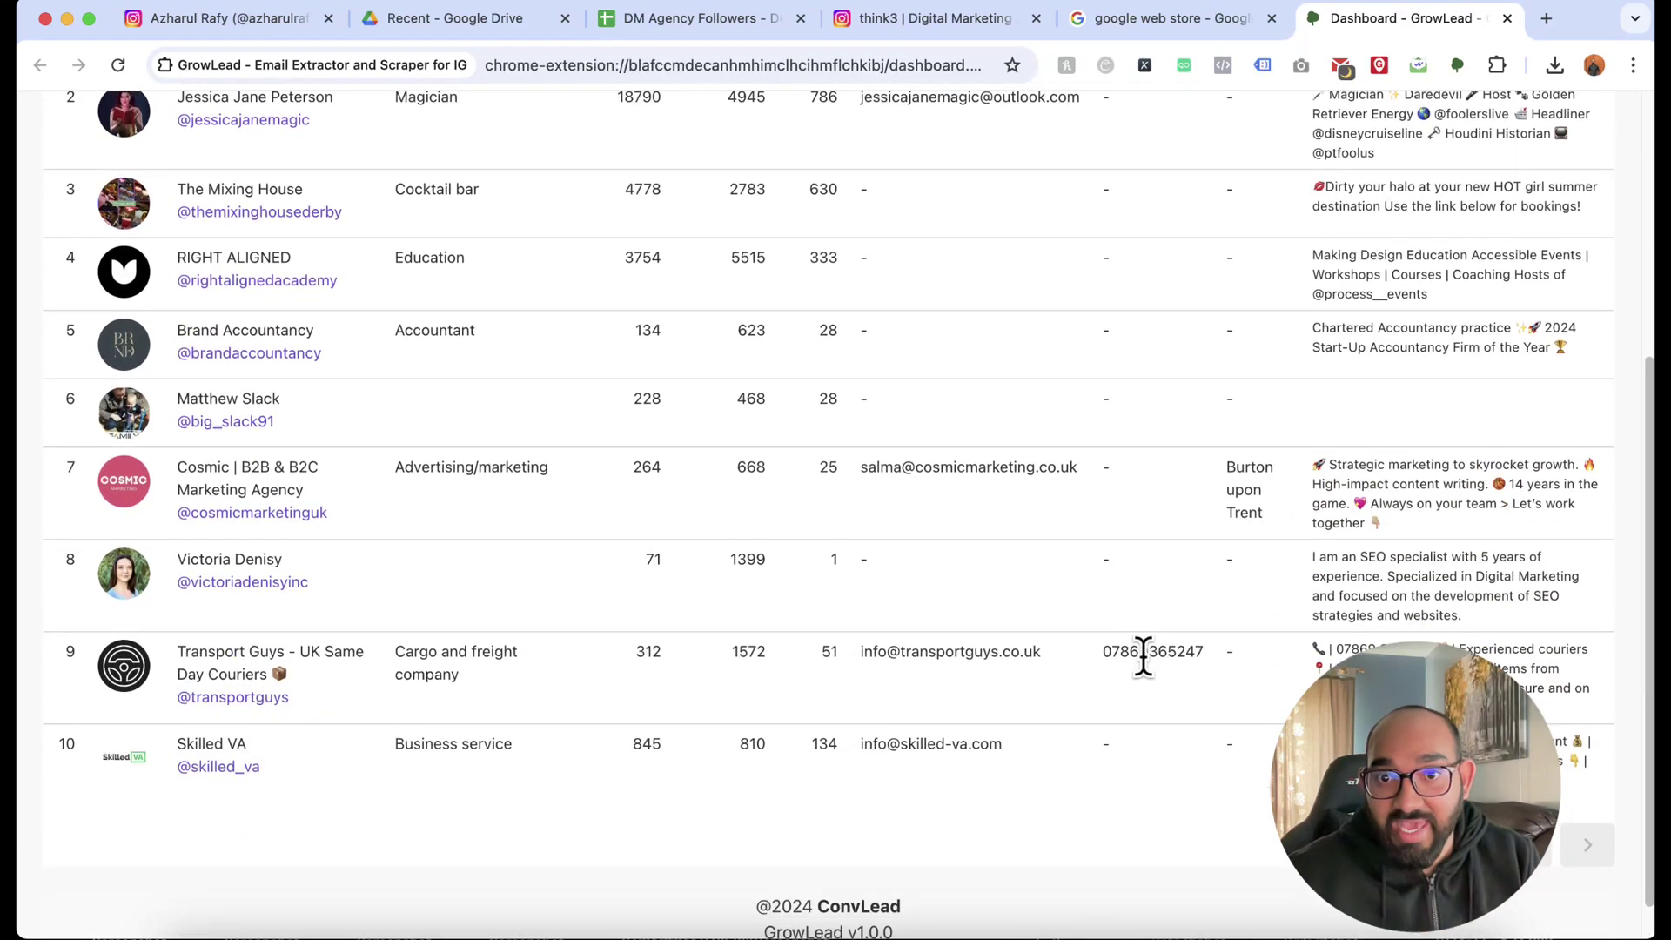
pyautogui.scroll(10, 1001, 391)
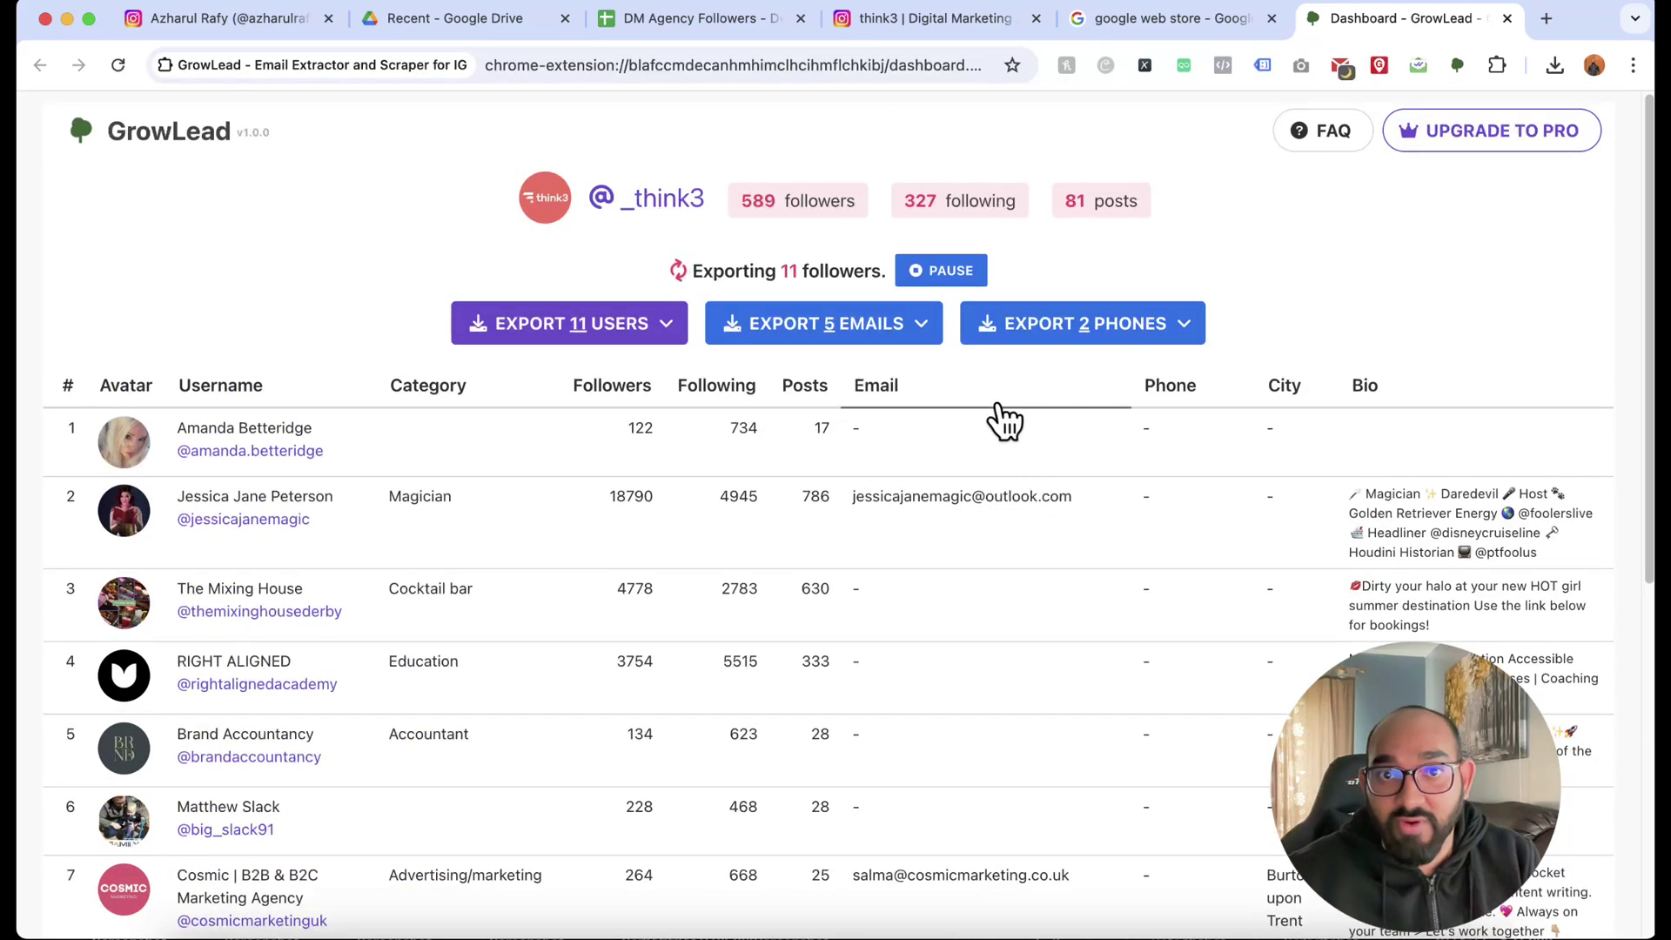
pyautogui.click(1131, 329)
pyautogui.scroll(-10, 1146, 645)
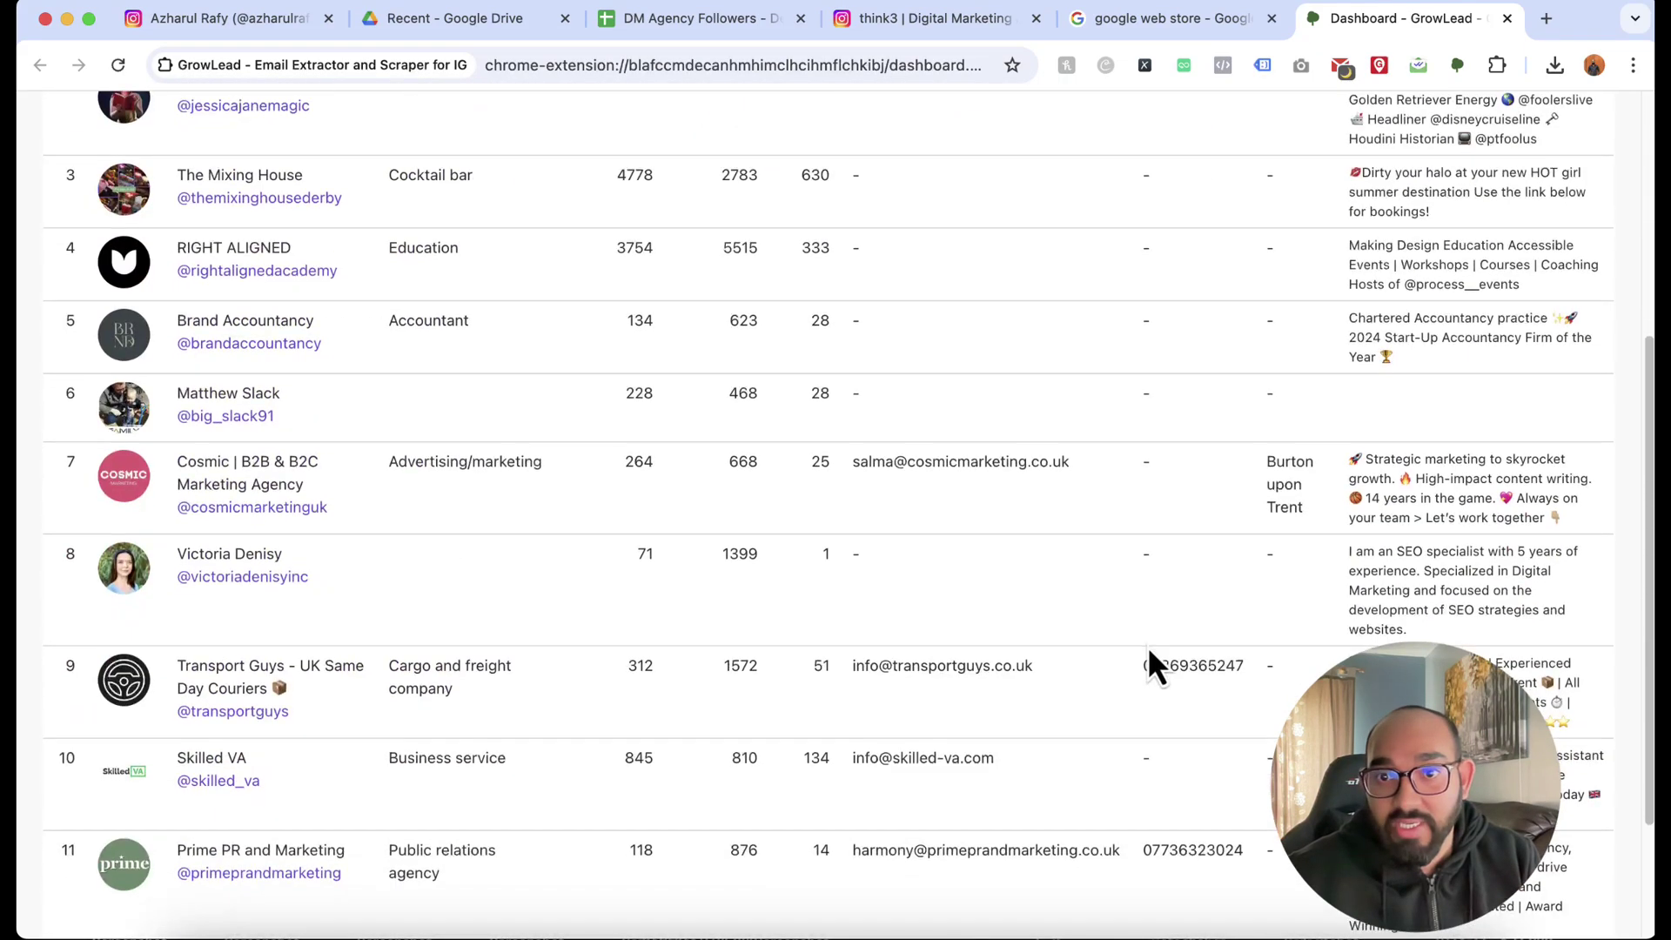
pyautogui.scroll(-3, 1193, 561)
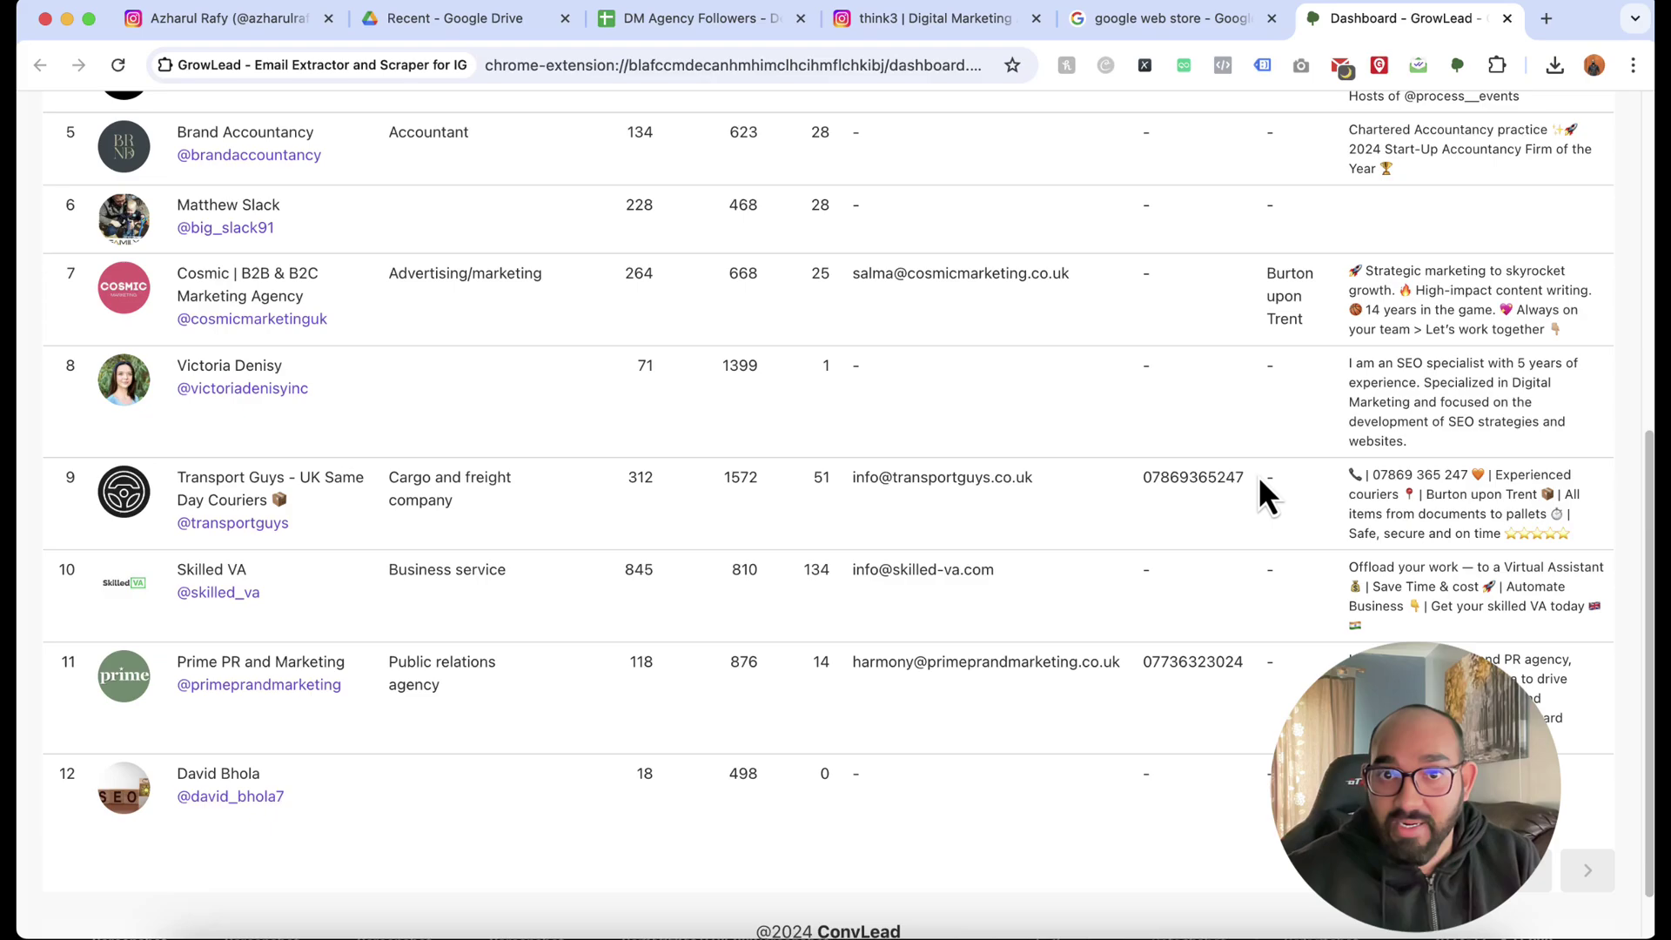
pyautogui.scroll(4, 928, 632)
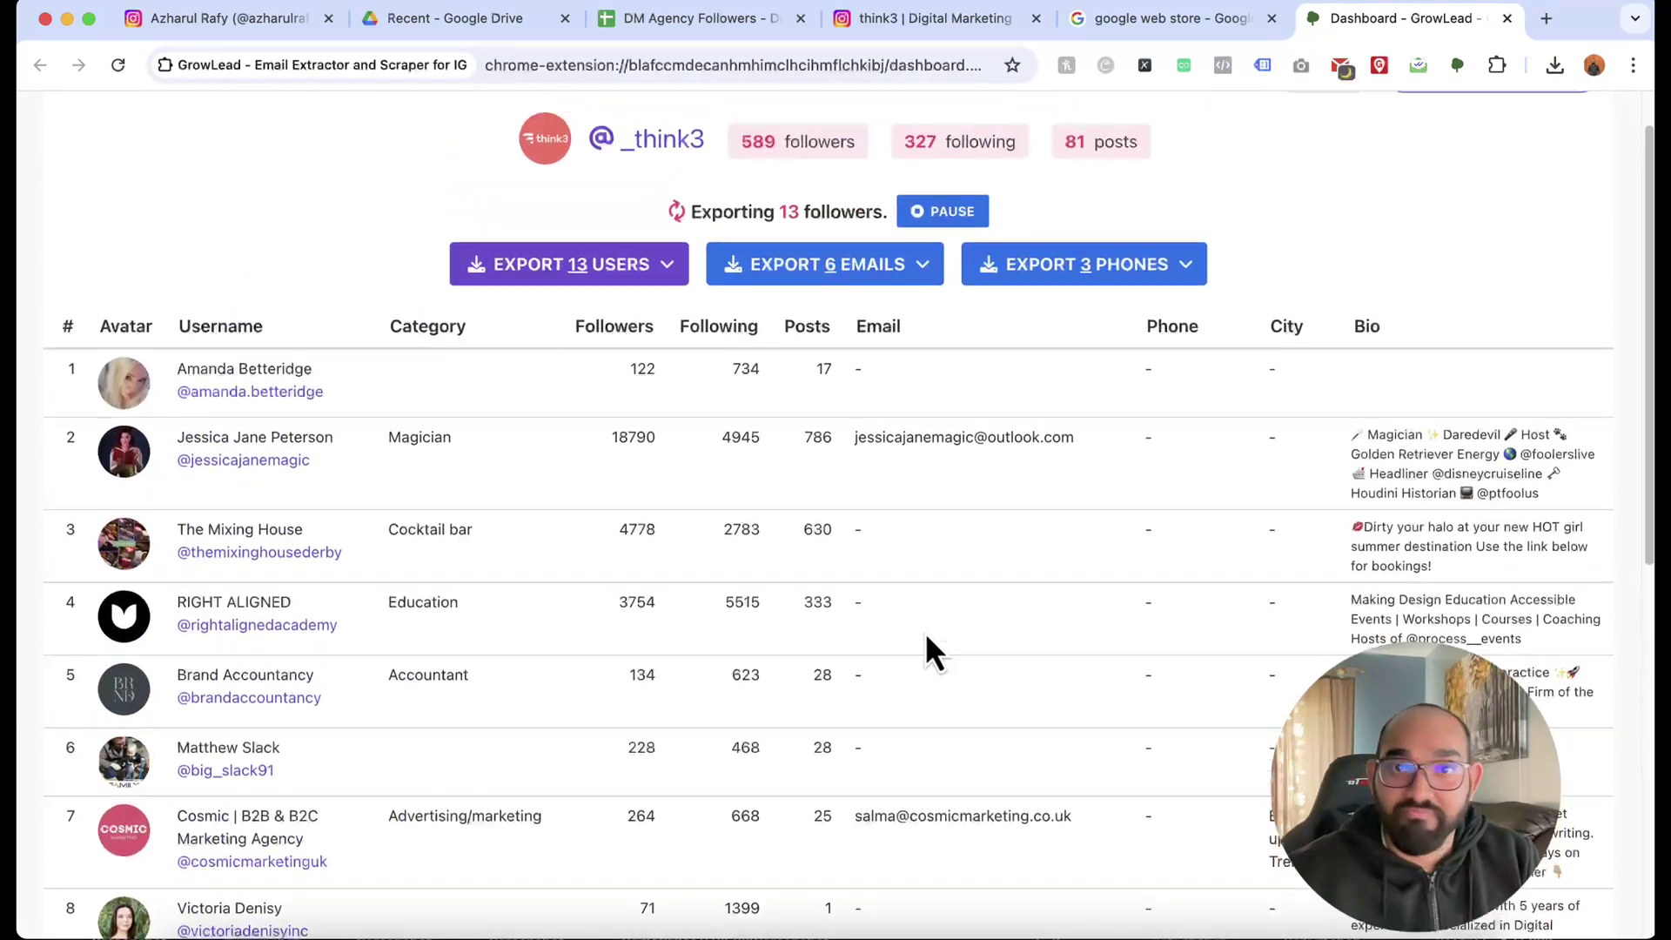
pyautogui.scroll(2, 931, 592)
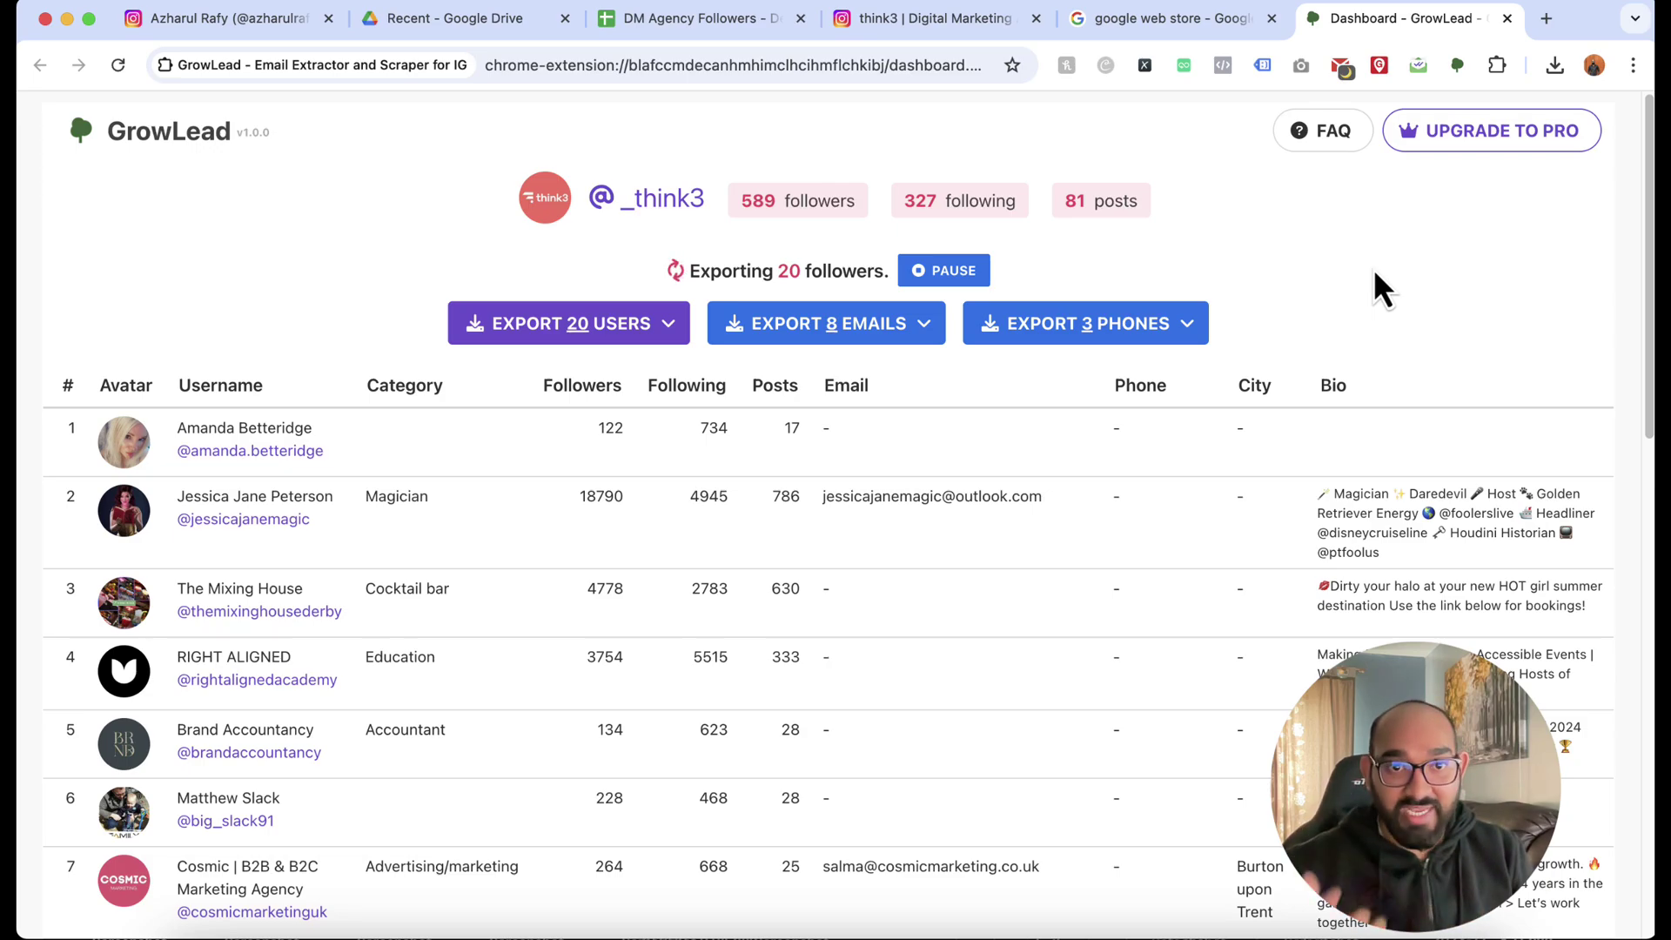
# Review more results, move to the second page, and view the email export options at 32 users
pyautogui.scroll(-1, 234, 463)
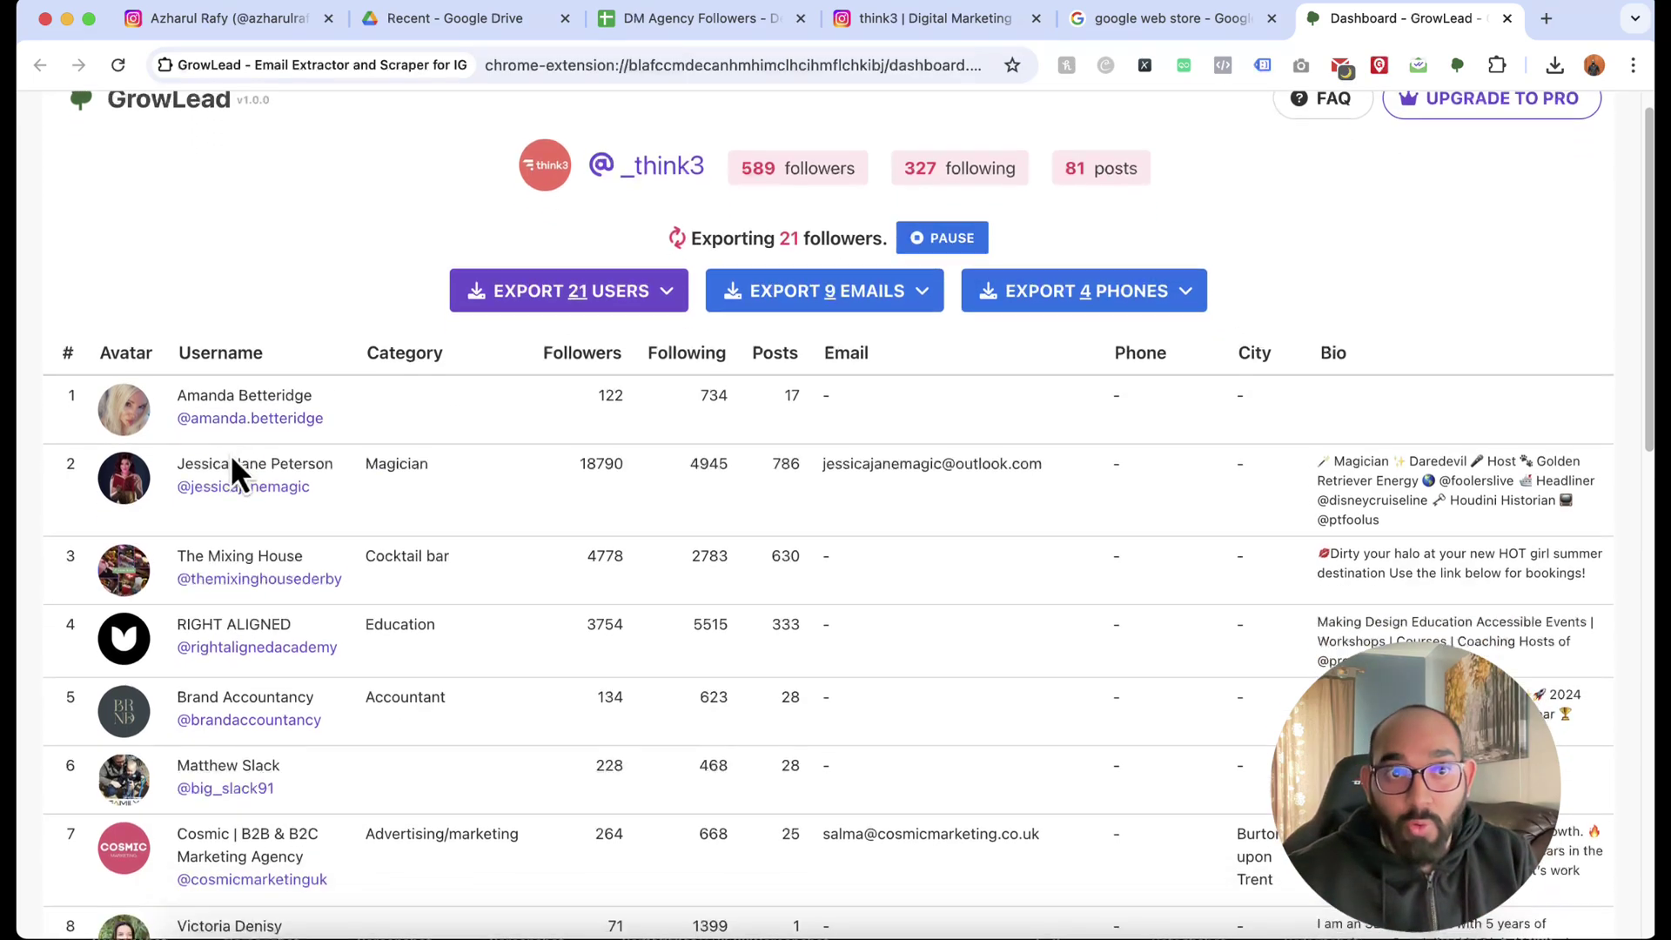
pyautogui.scroll(-6, 240, 609)
pyautogui.scroll(-1, 244, 722)
pyautogui.scroll(7, 383, 679)
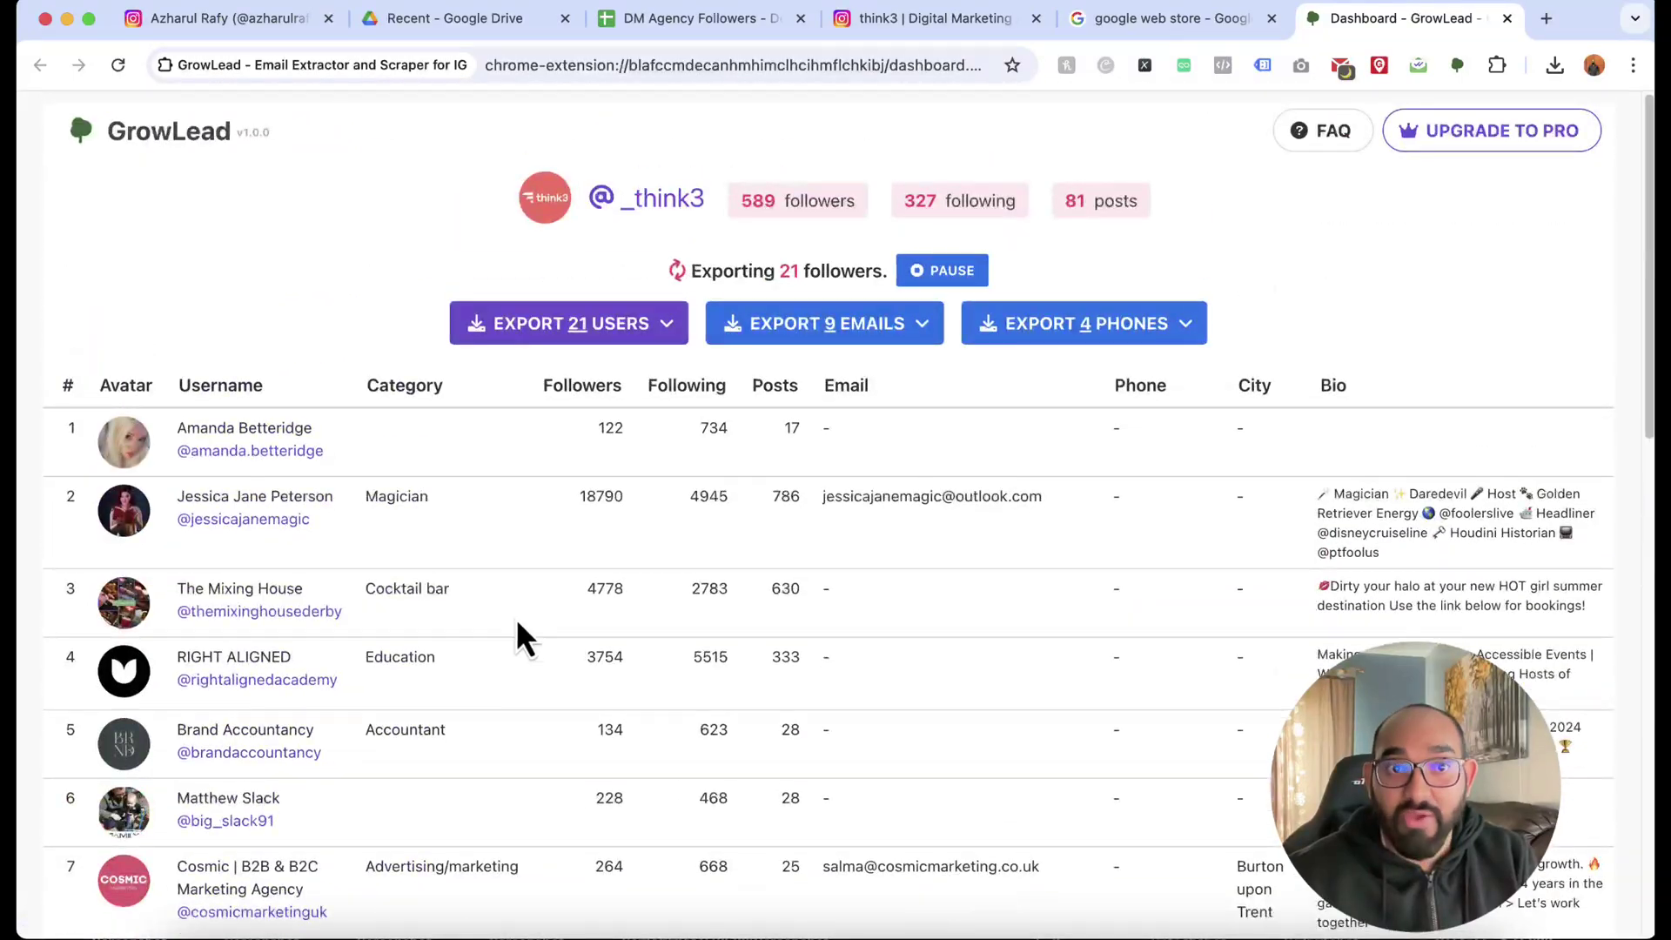
pyautogui.scroll(-1, 1241, 489)
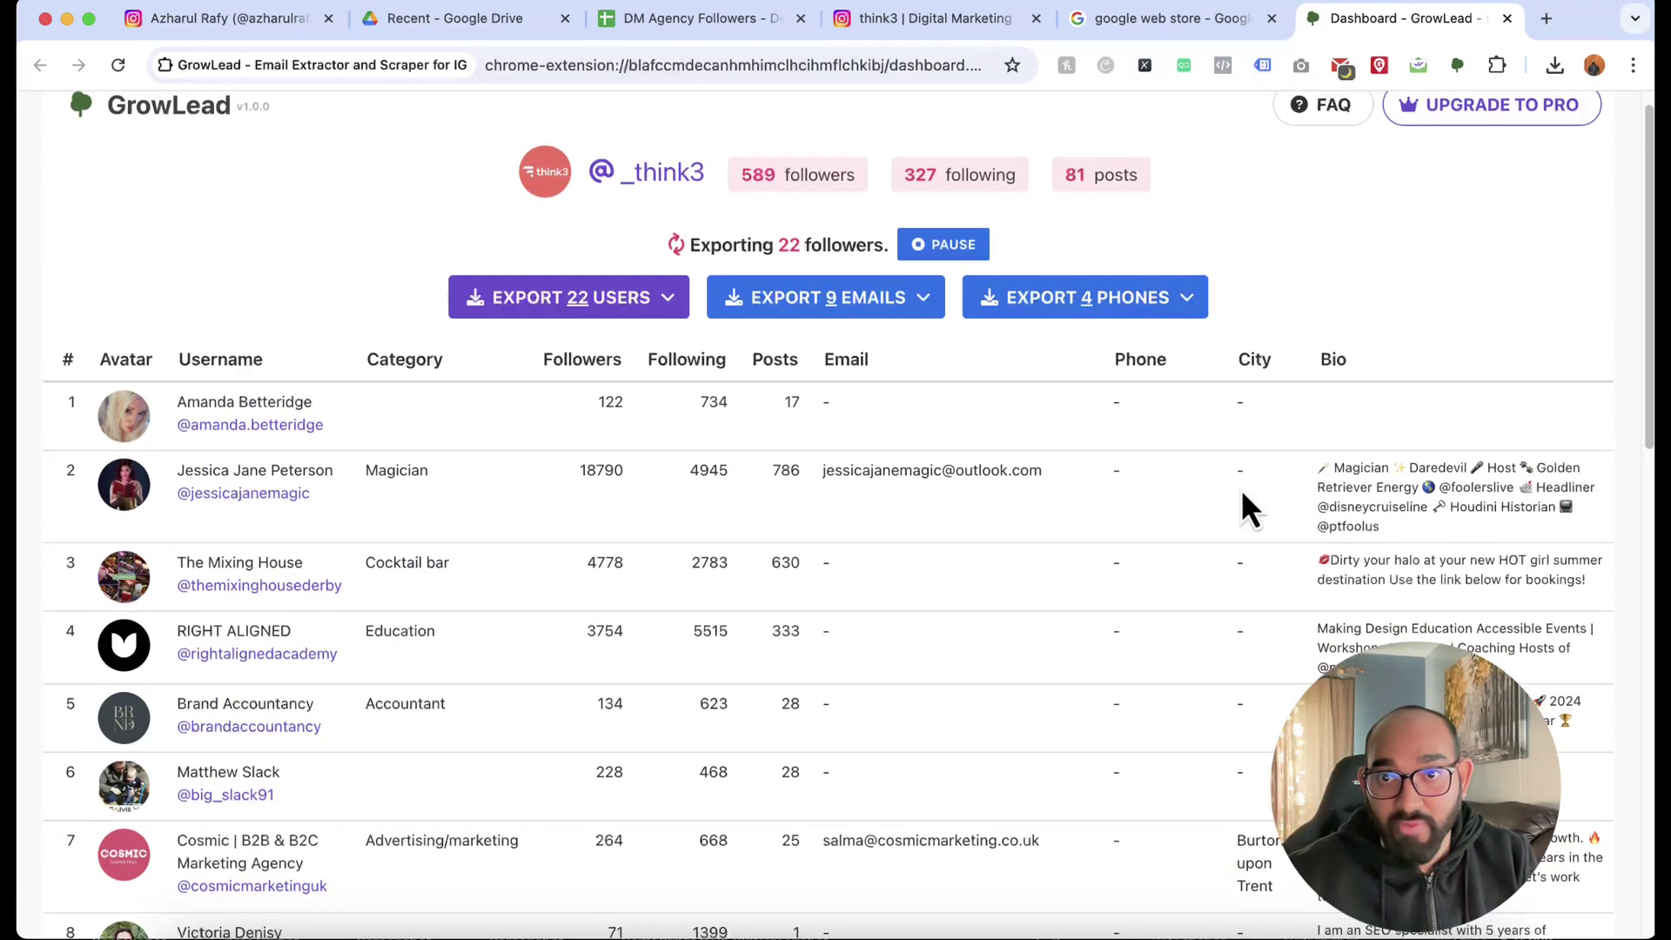
pyautogui.scroll(-5, 1245, 398)
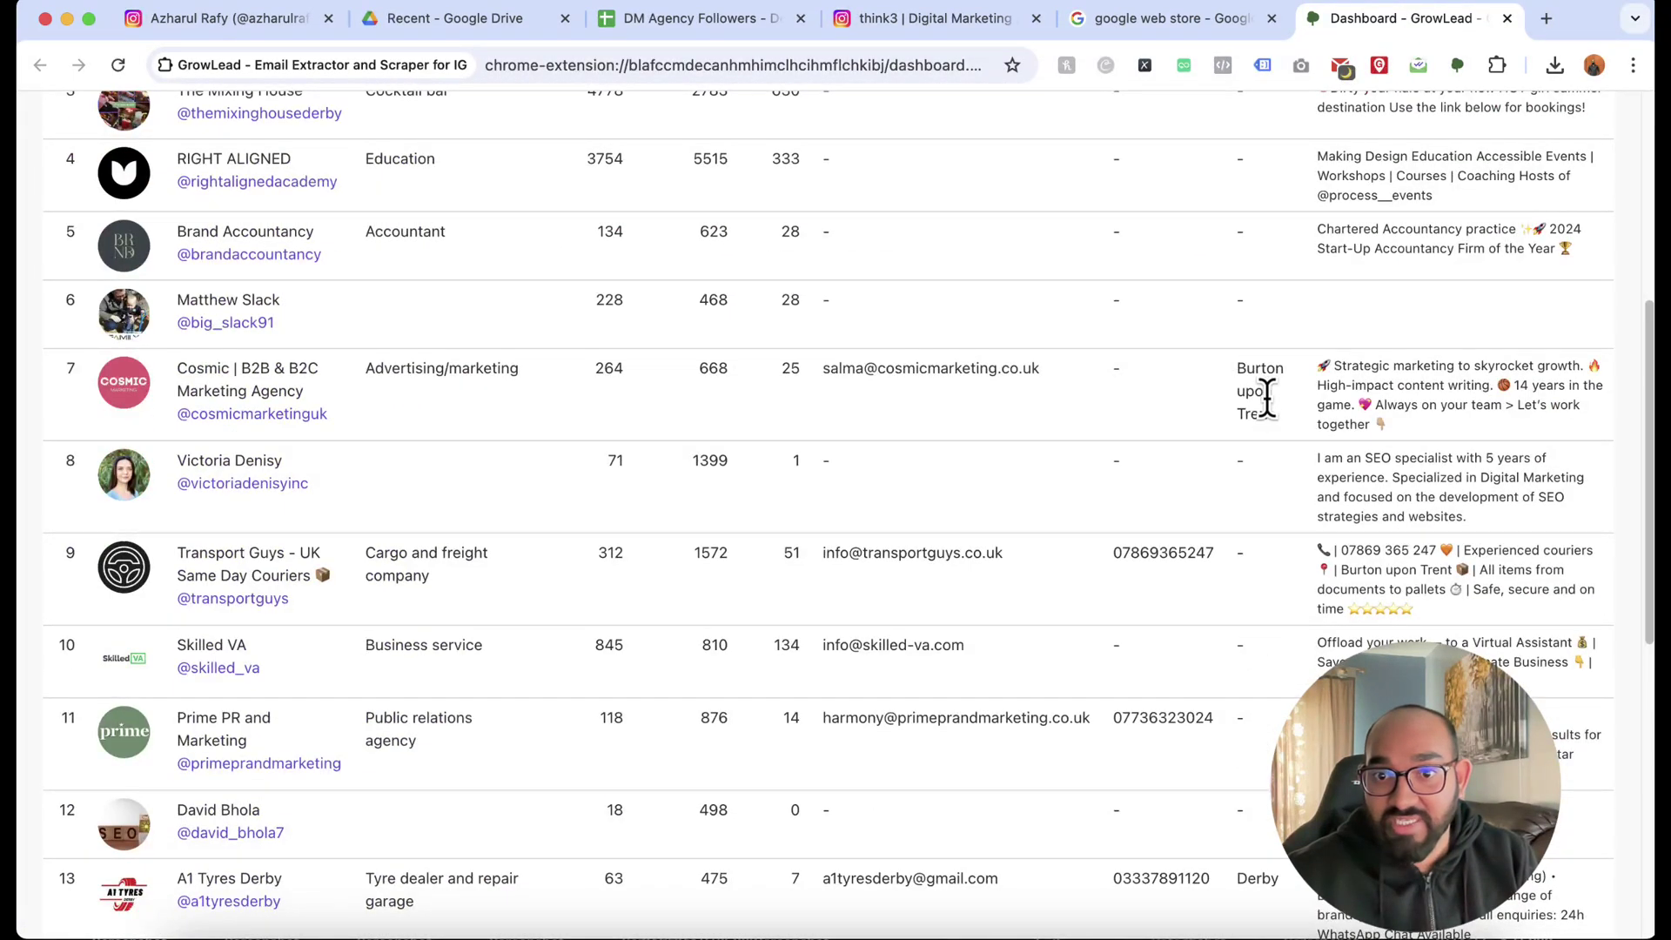
pyautogui.scroll(-5, 1271, 557)
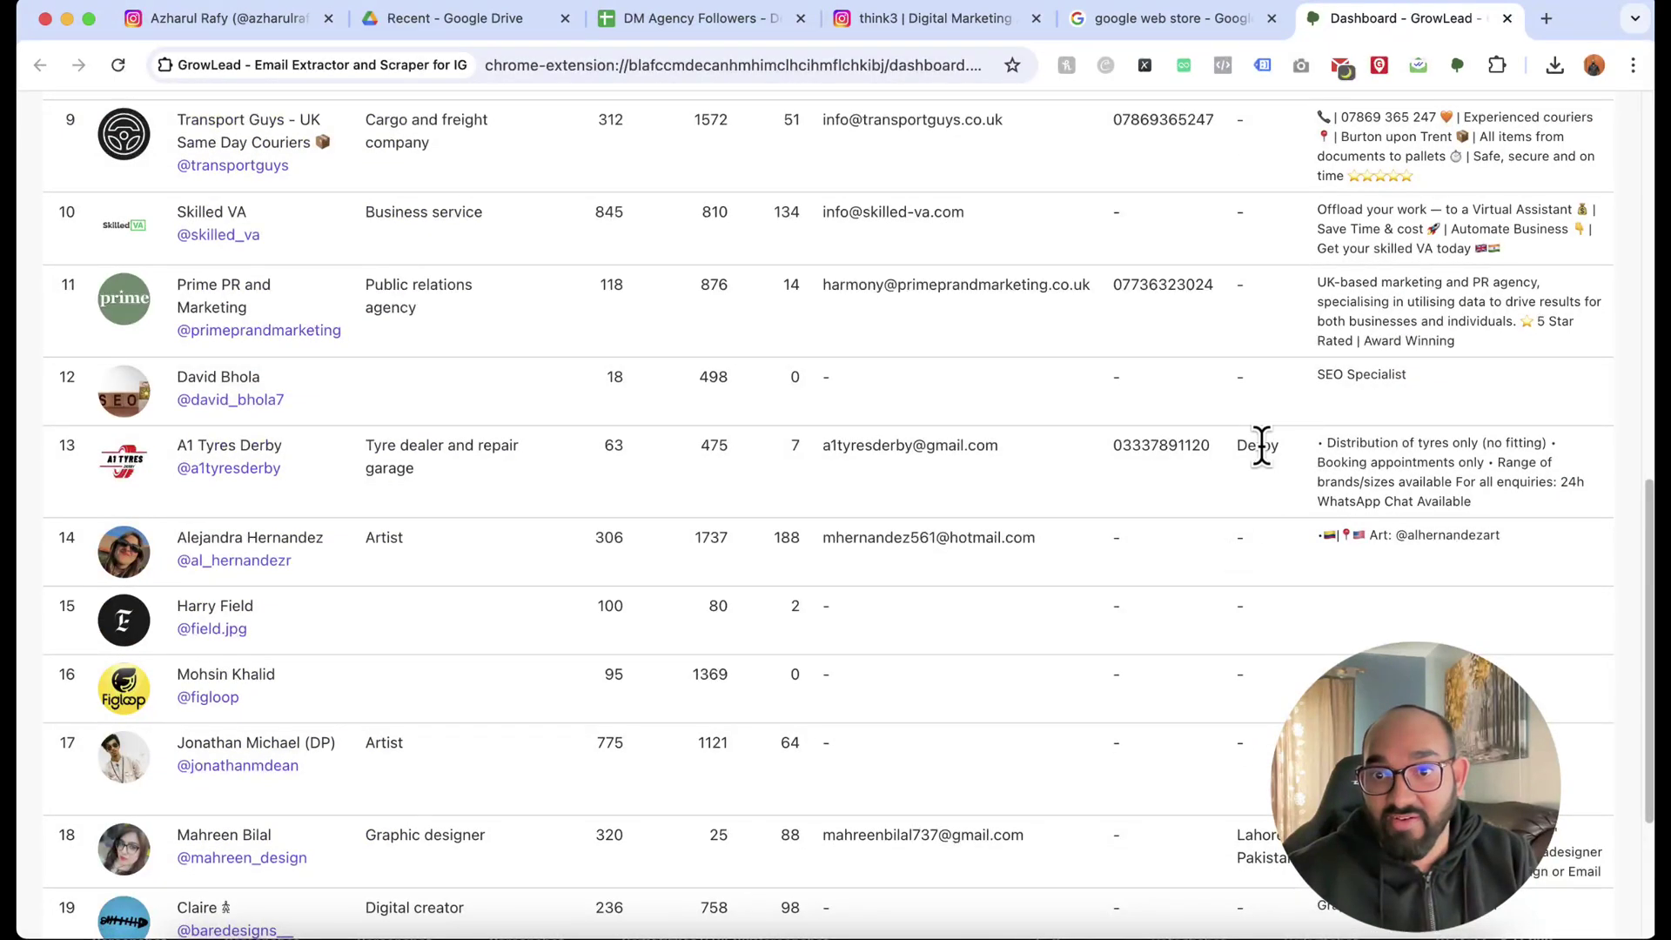
pyautogui.scroll(-3, 1275, 614)
pyautogui.scroll(2, 1241, 641)
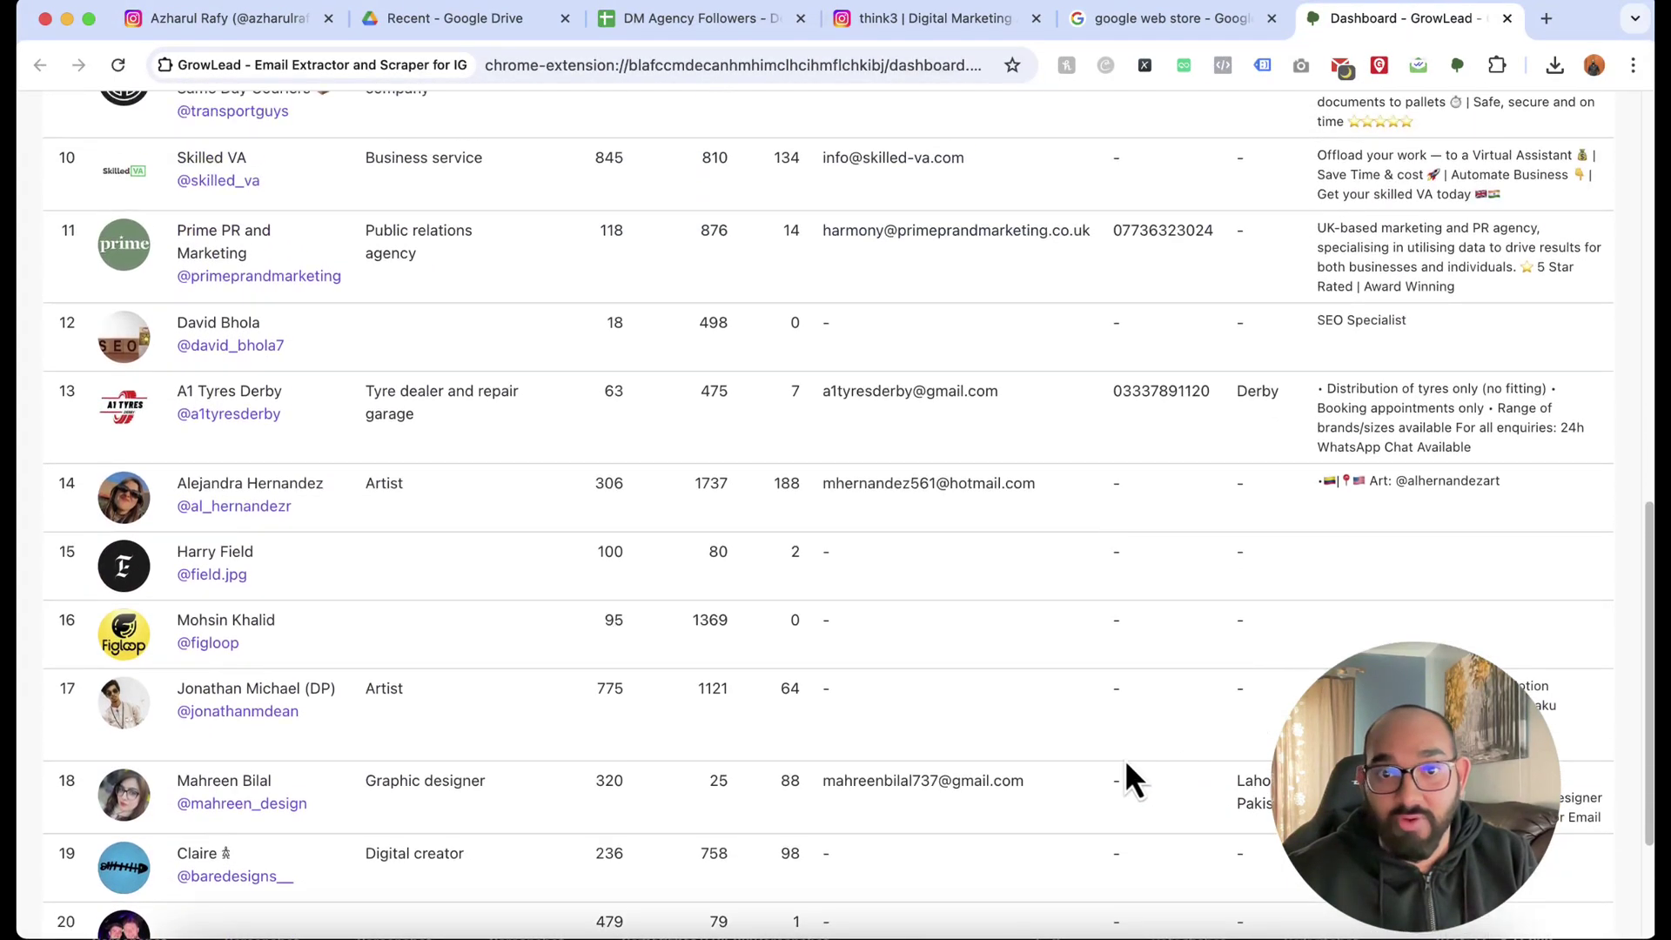
pyautogui.scroll(3, 1158, 365)
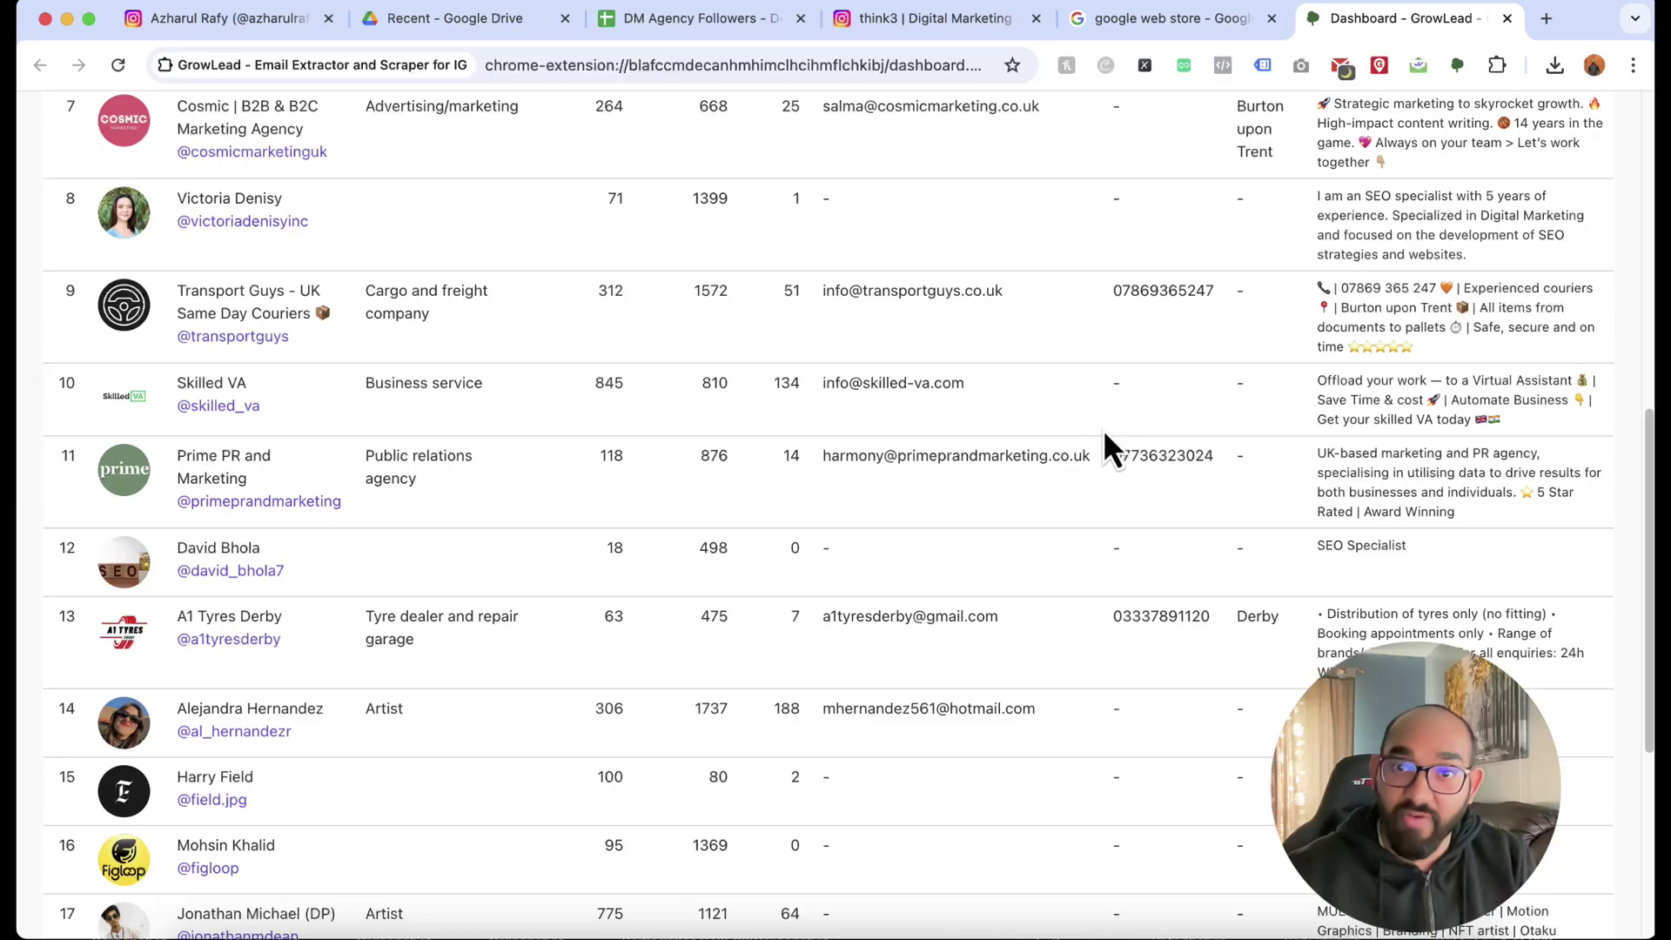
pyautogui.scroll(-6, 1157, 609)
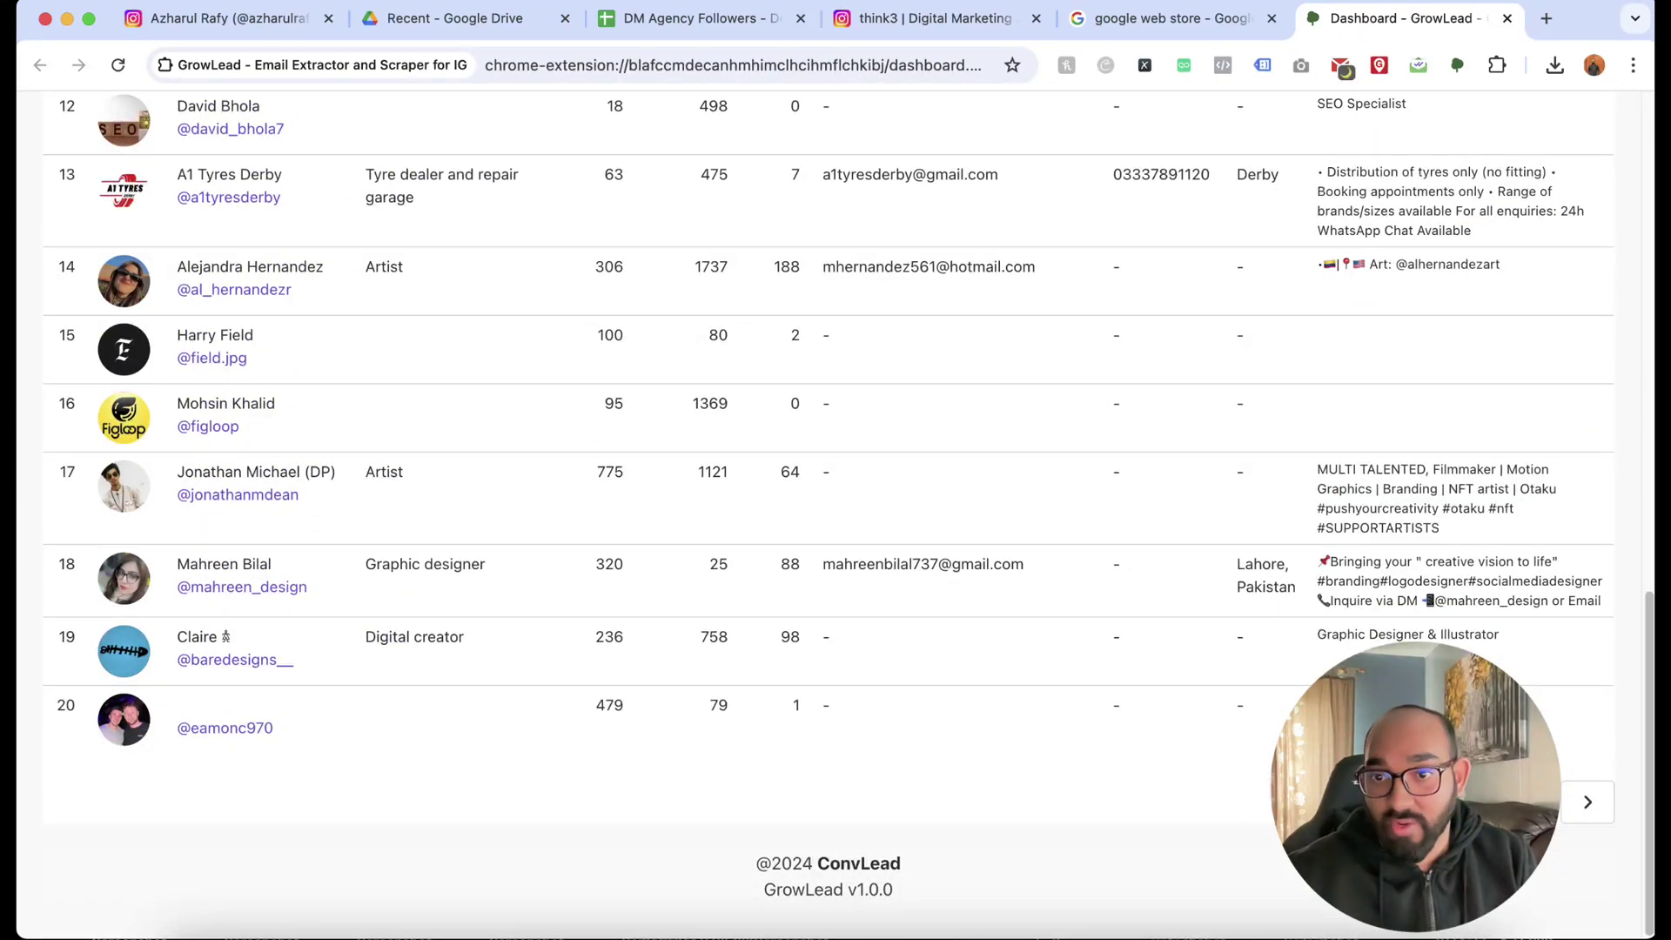
pyautogui.click(1587, 801)
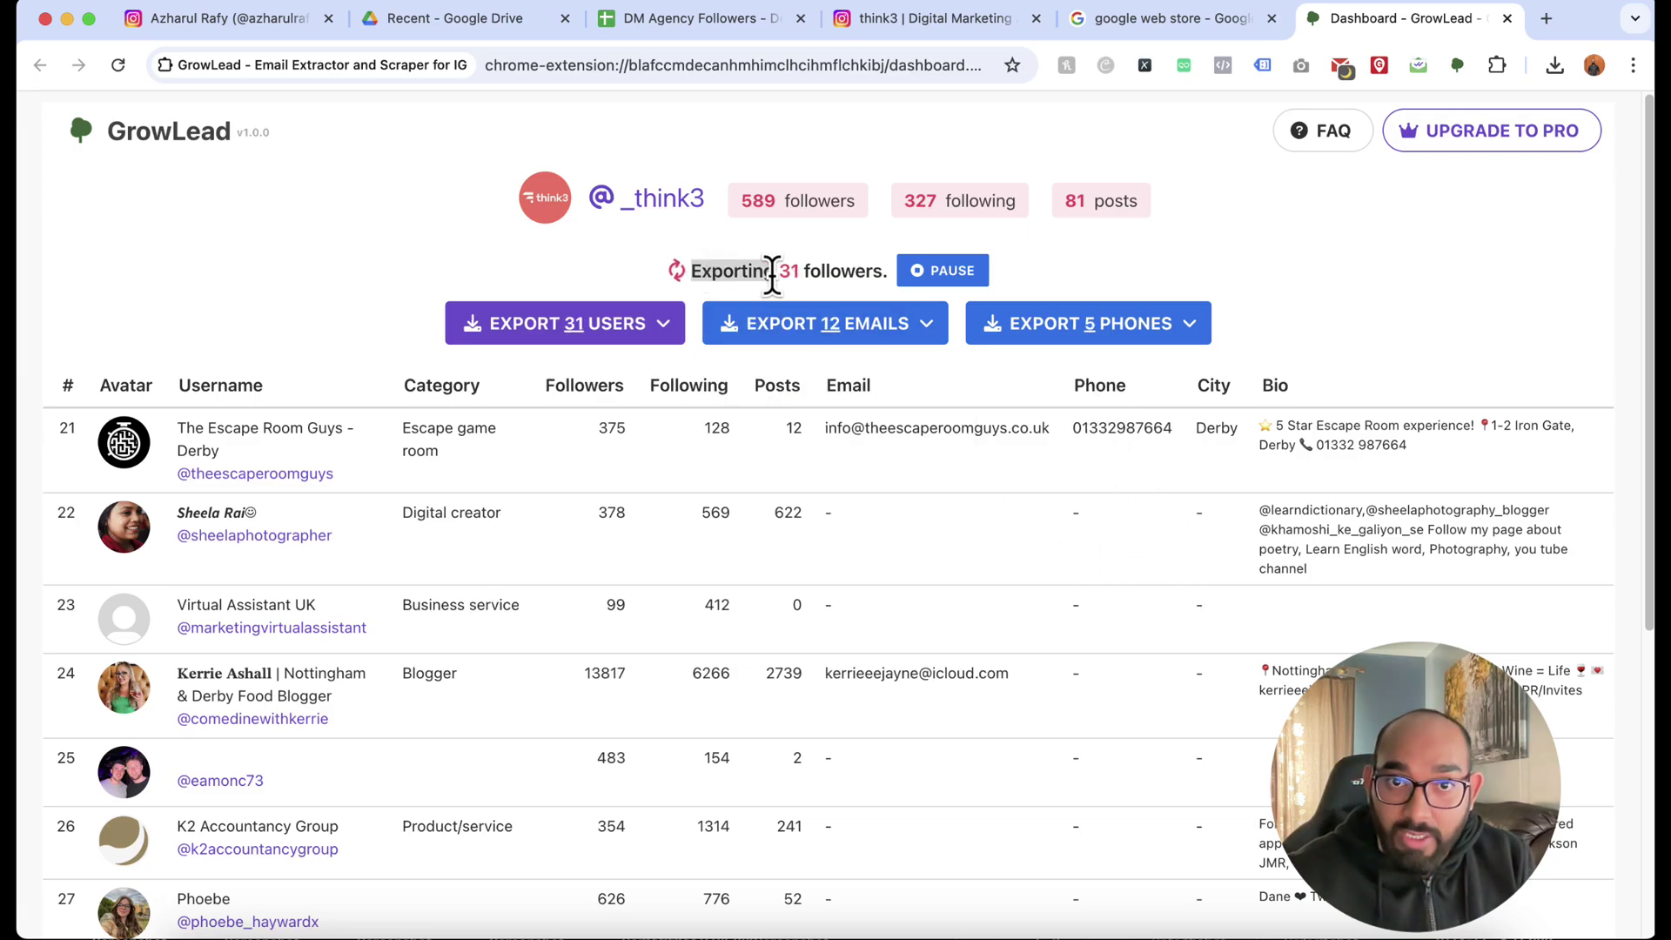
pyautogui.click(839, 428)
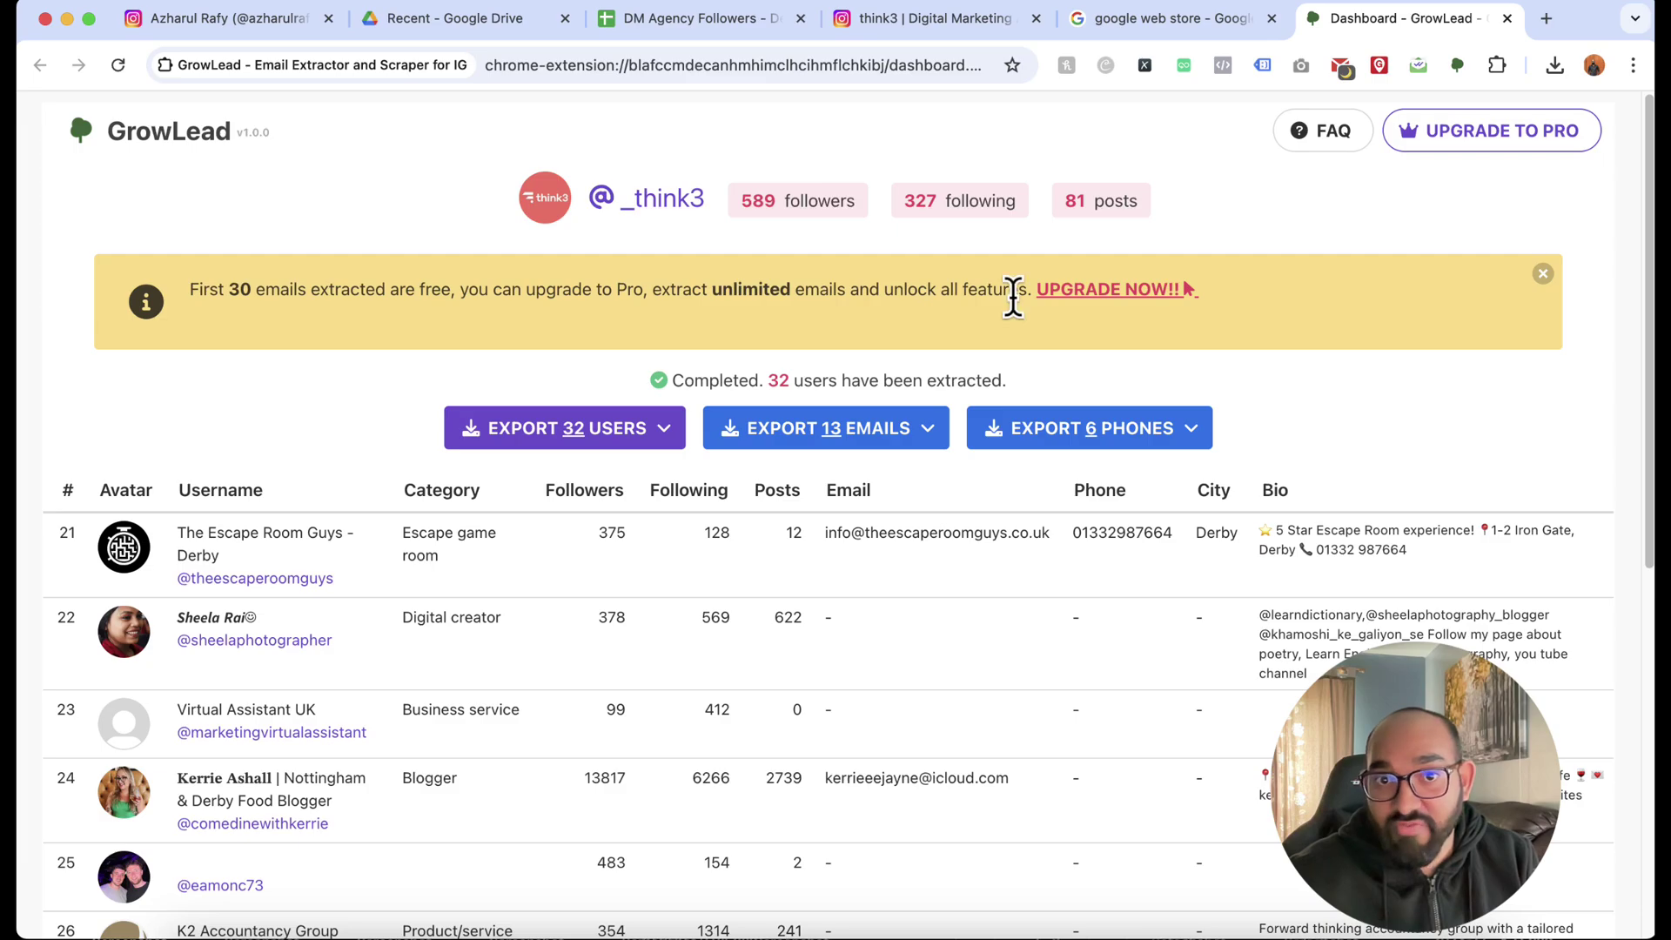
# Dismiss the email export options and read the free plan's 30-item limit notice
pyautogui.click(826, 429)
pyautogui.click(802, 560)
pyautogui.scroll(-5, 824, 364)
pyautogui.scroll(-3, 695, 633)
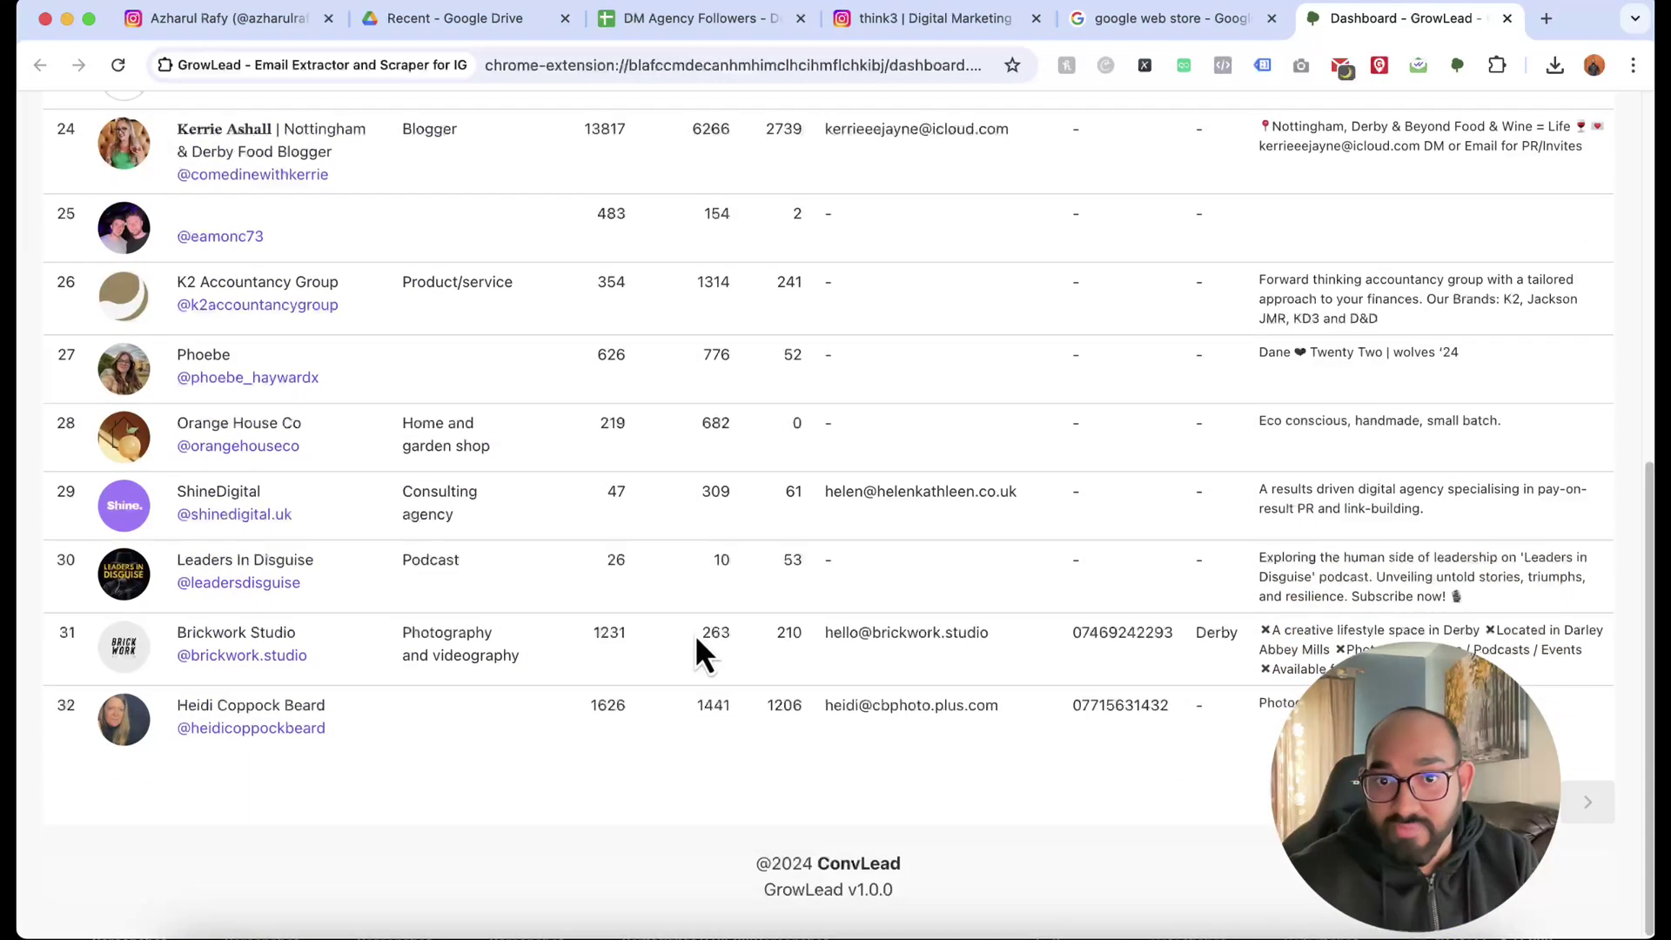
pyautogui.scroll(8, 952, 598)
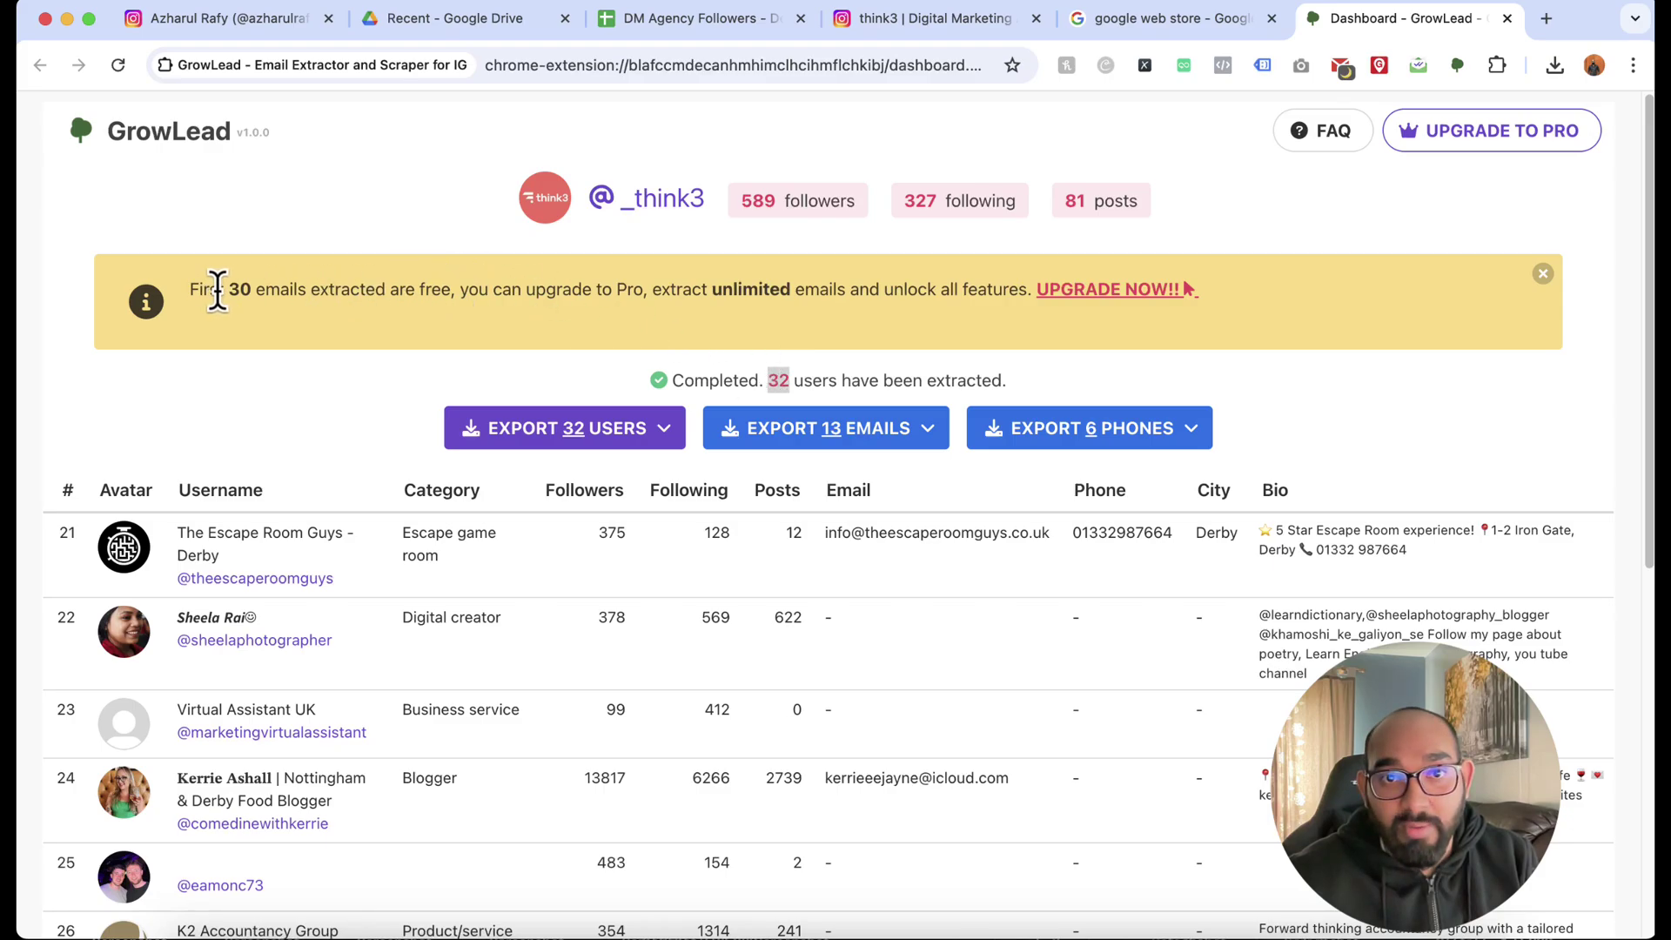
pyautogui.doubleClick(239, 290)
pyautogui.tripleClick(242, 291)
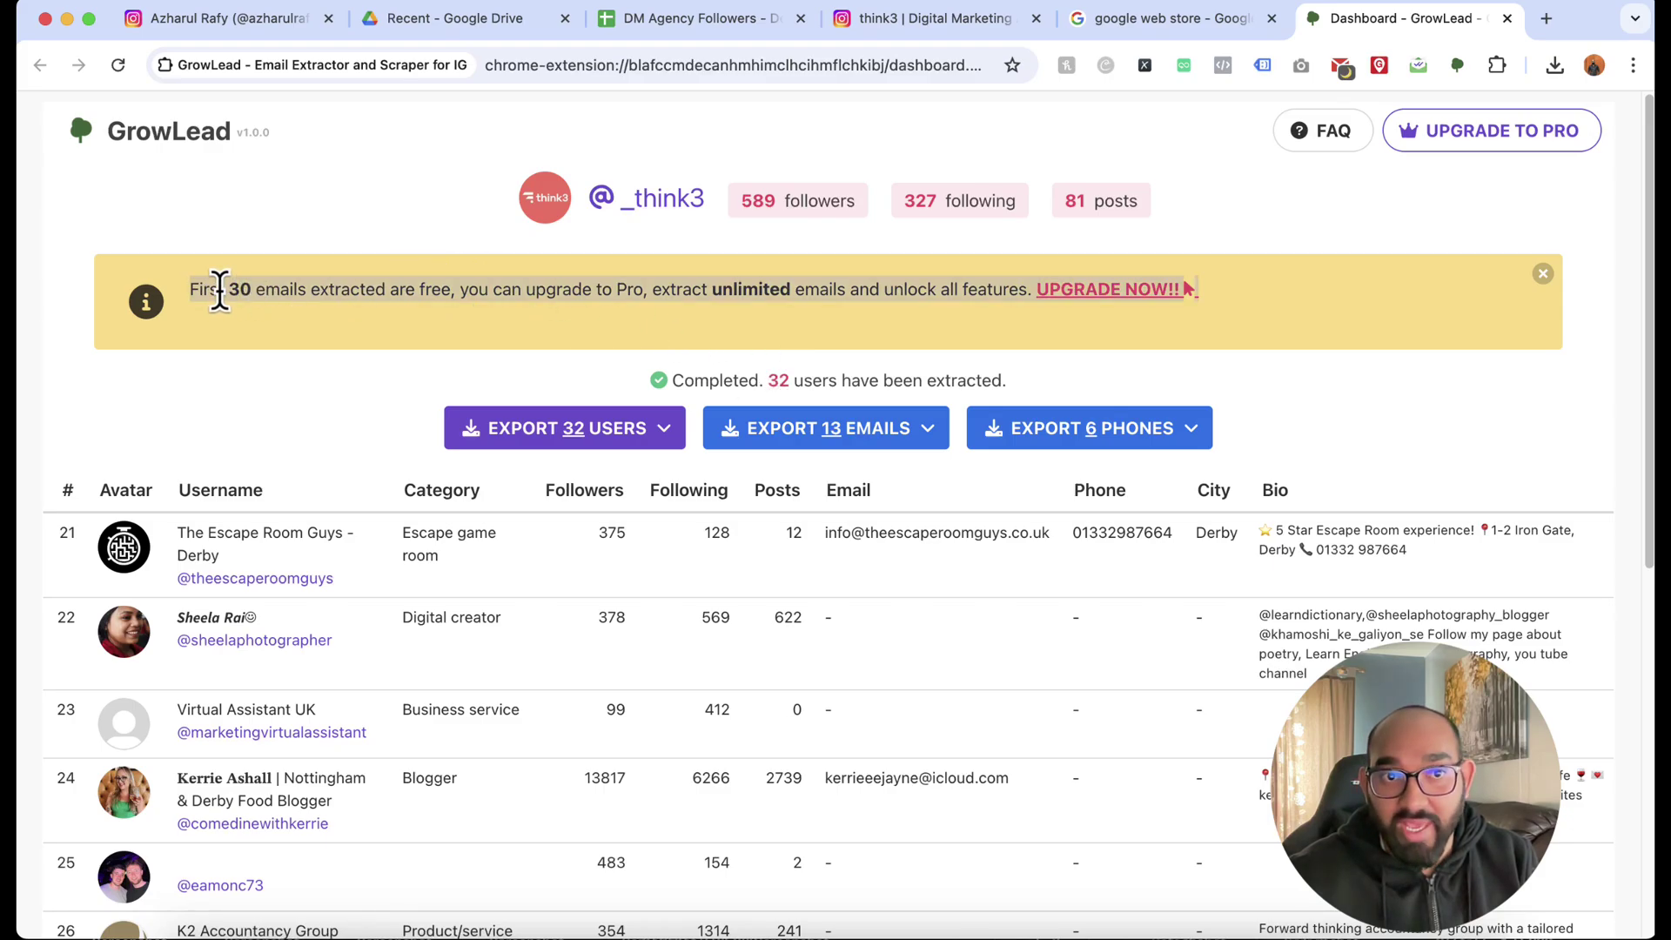
pyautogui.click(245, 296)
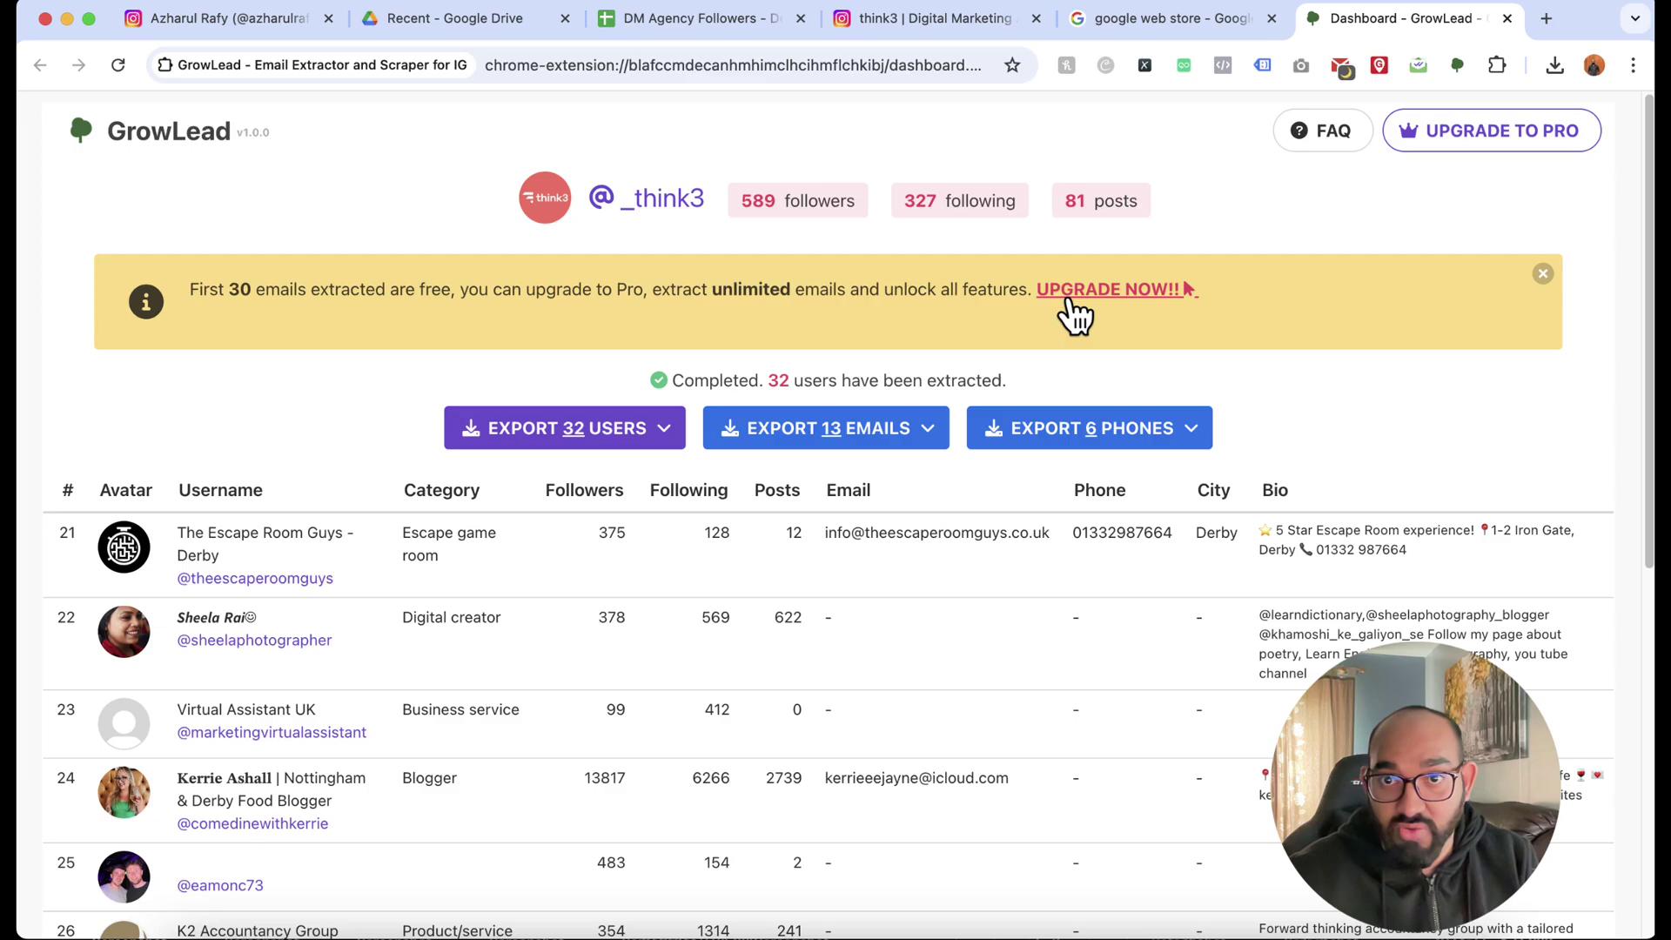
# Open the upgrade pricing and compare the free limit of 30 with Pro's Unlimited emails
pyautogui.rightClick(1095, 292)
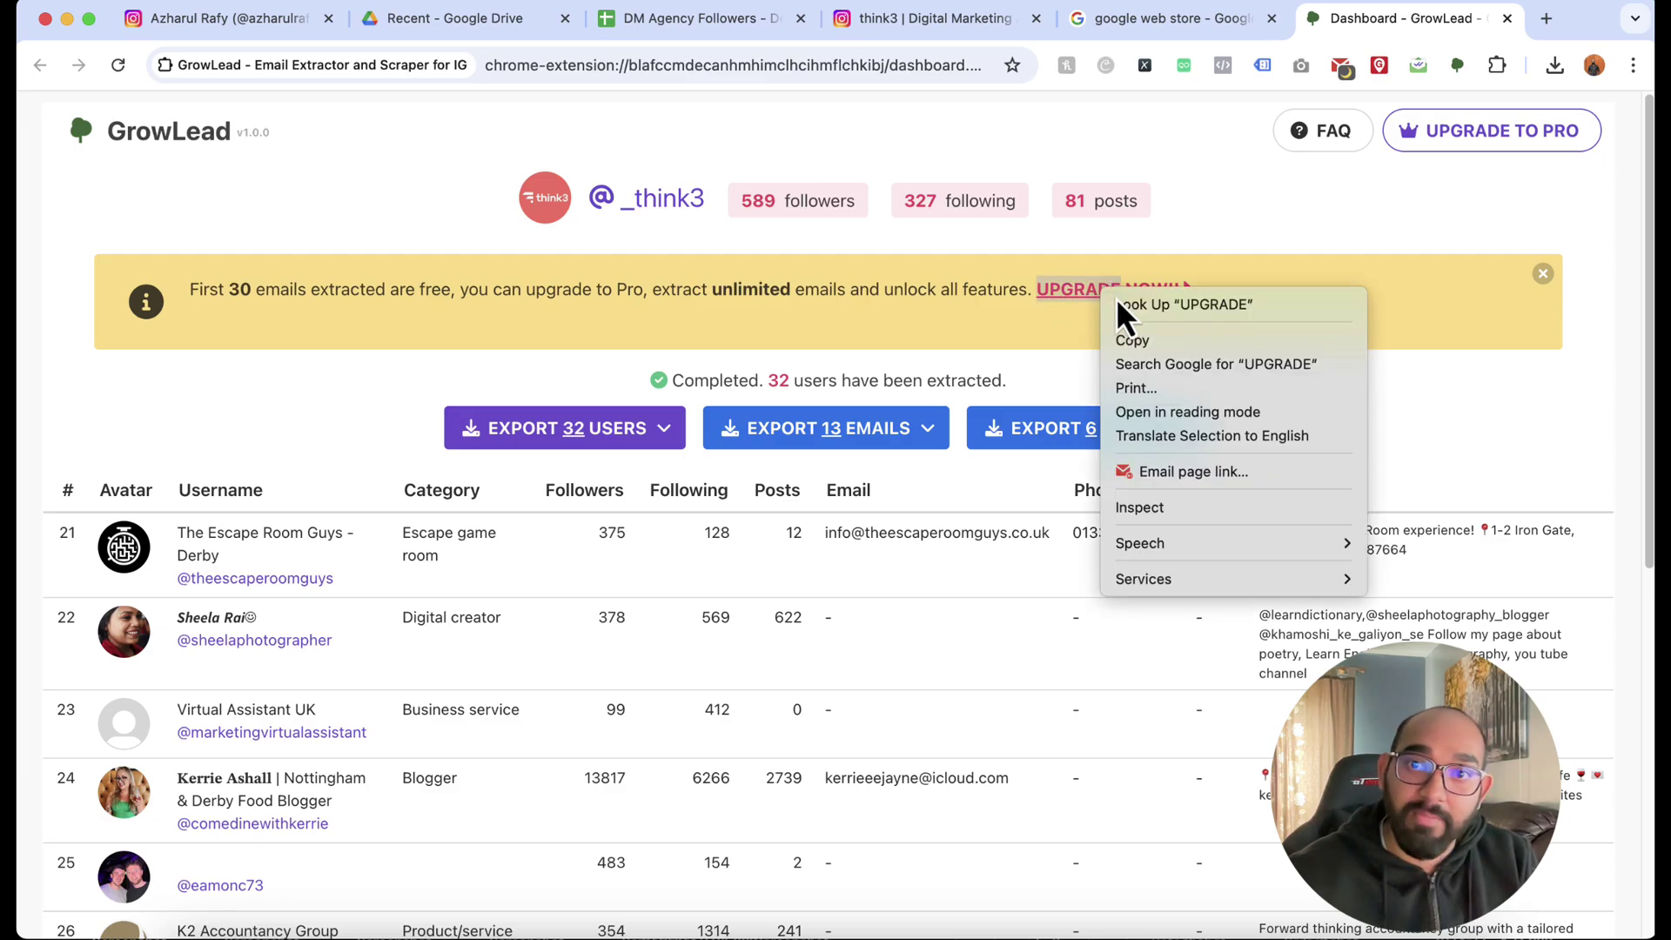
pyautogui.click(1116, 300)
pyautogui.click(1082, 296)
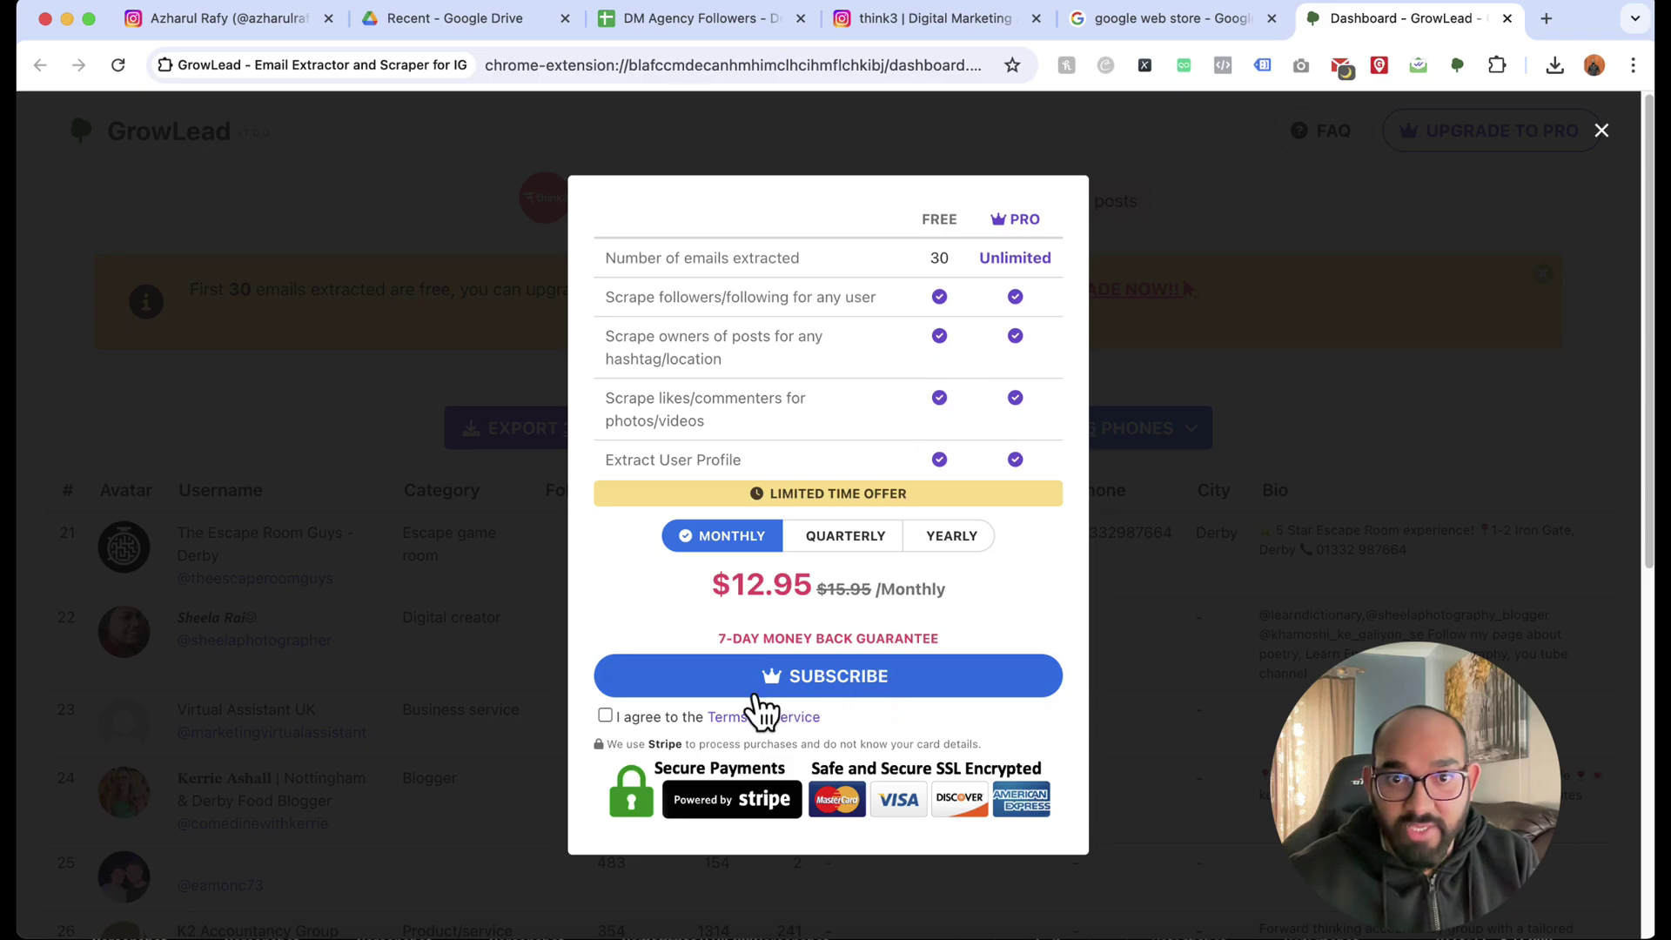
pyautogui.scroll(-3, 801, 579)
pyautogui.scroll(3, 1014, 327)
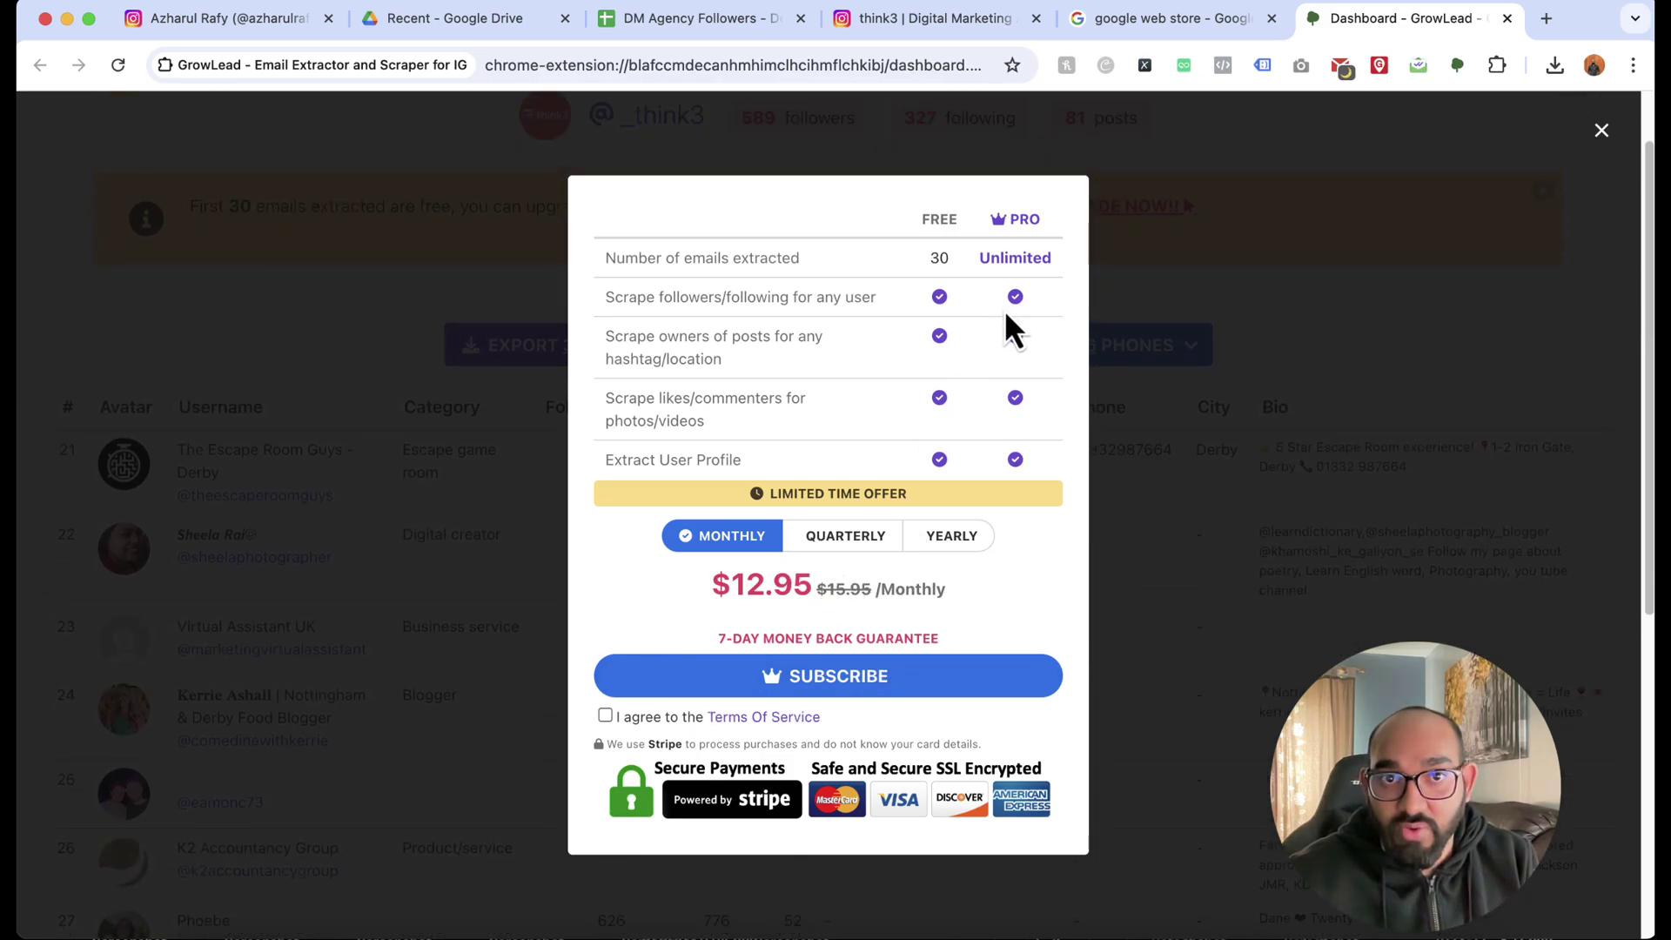
pyautogui.moveTo(638, 255); pyautogui.dragTo(773, 255)
pyautogui.click(933, 254)
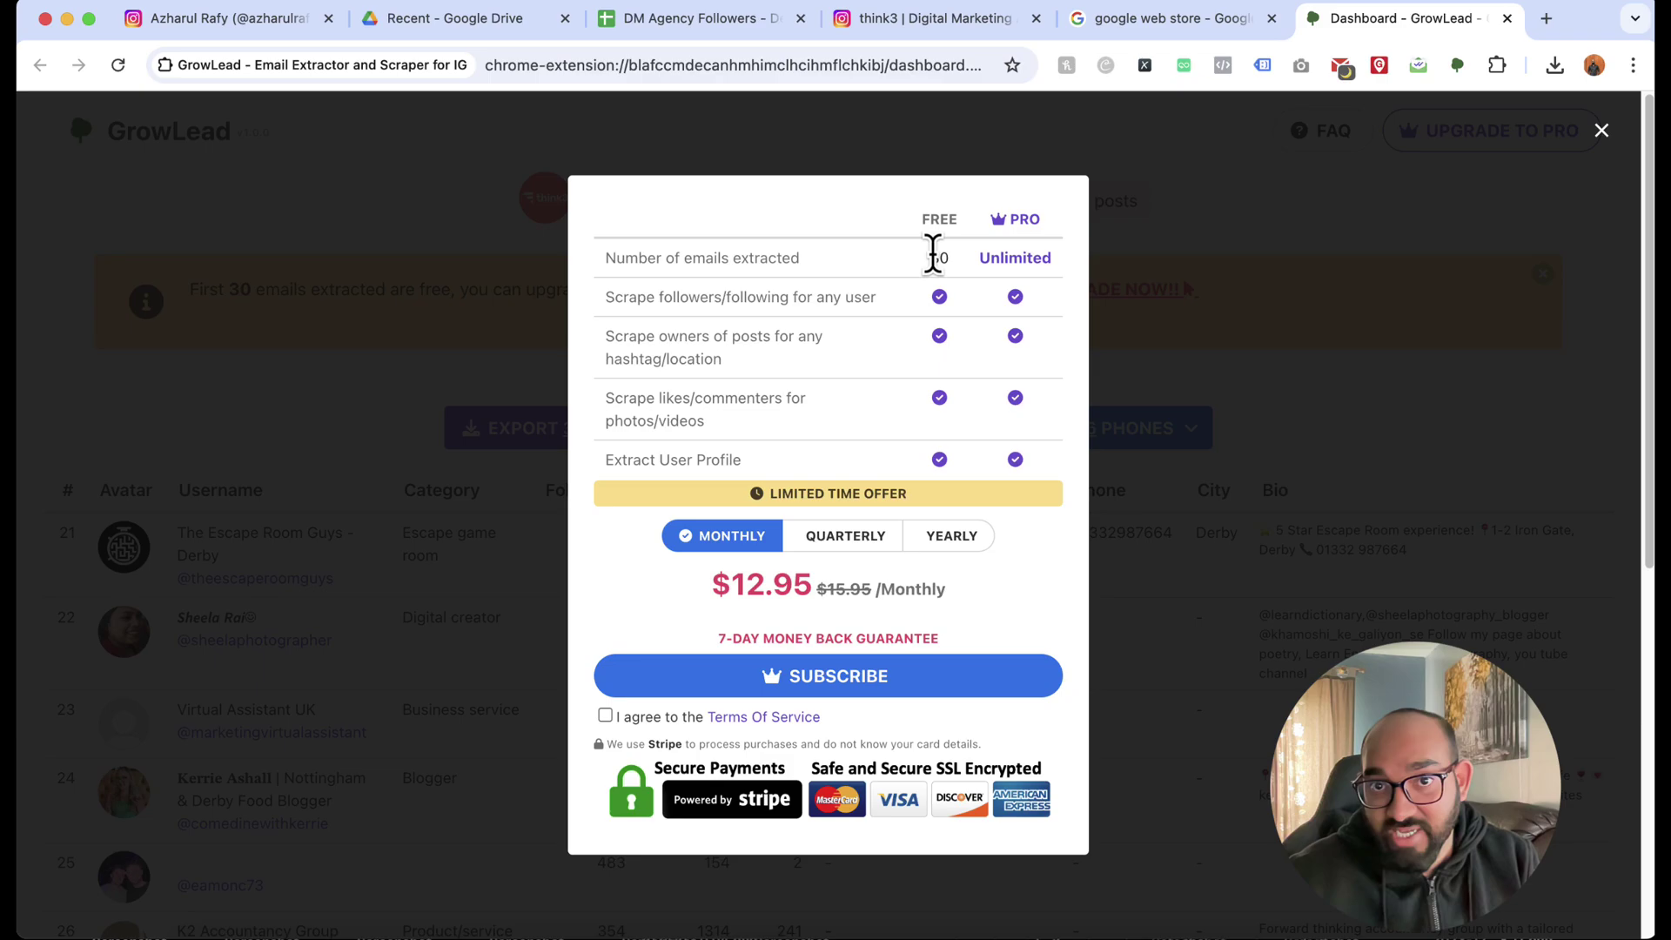
pyautogui.moveTo(945, 252); pyautogui.dragTo(951, 258)
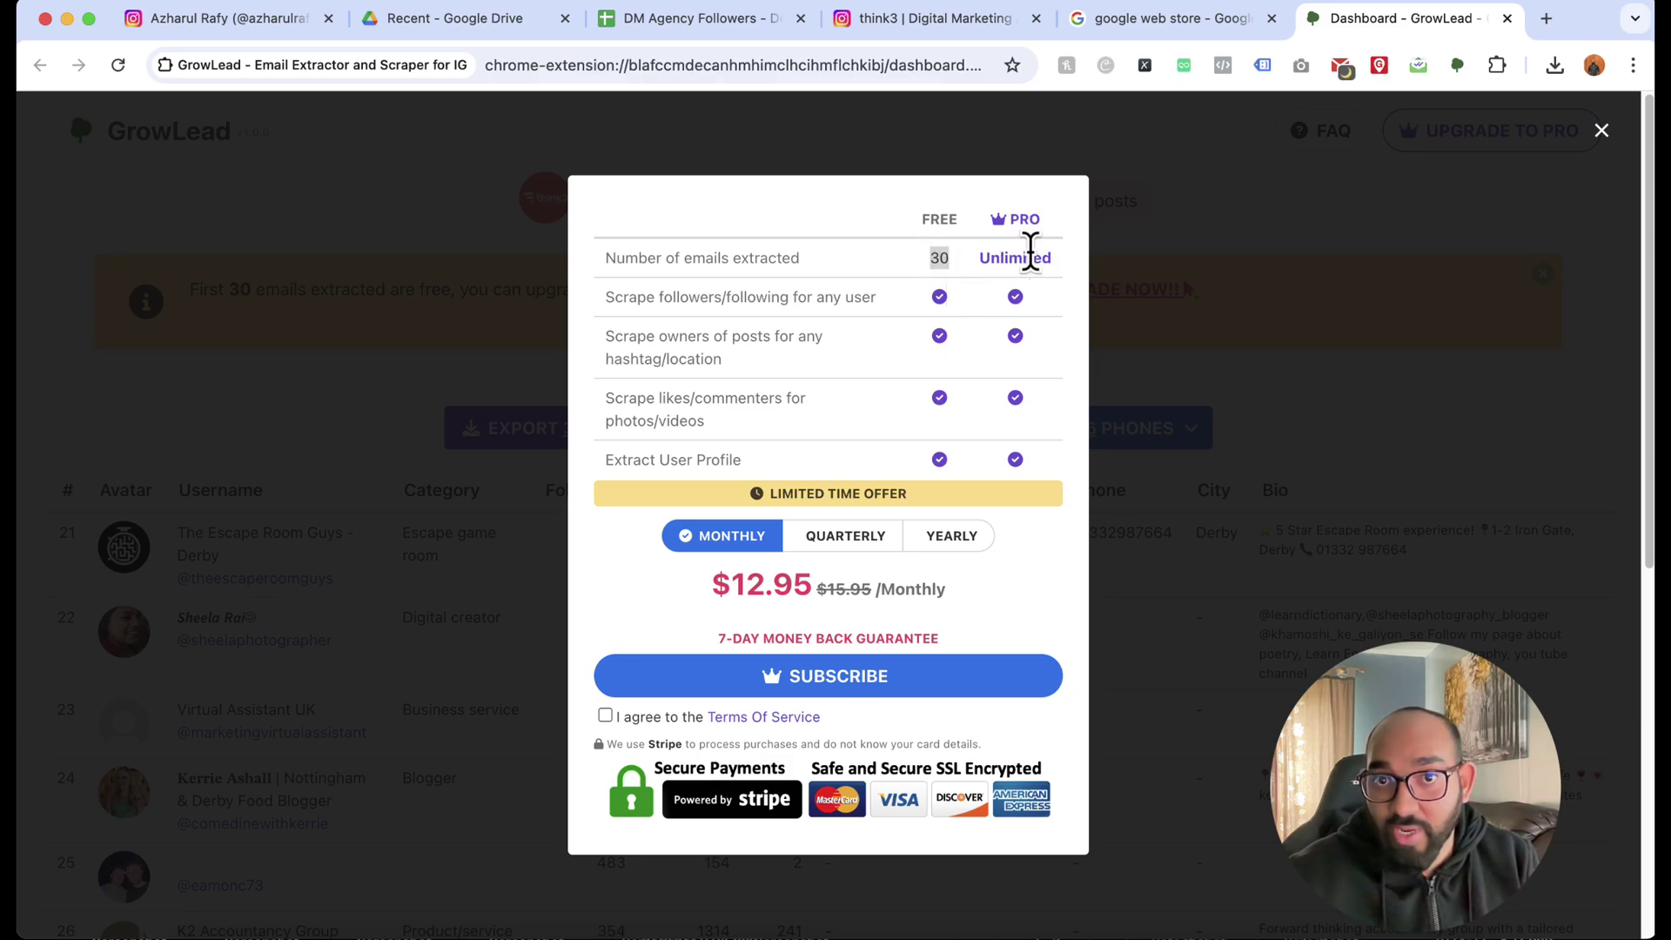
pyautogui.doubleClick(997, 254)
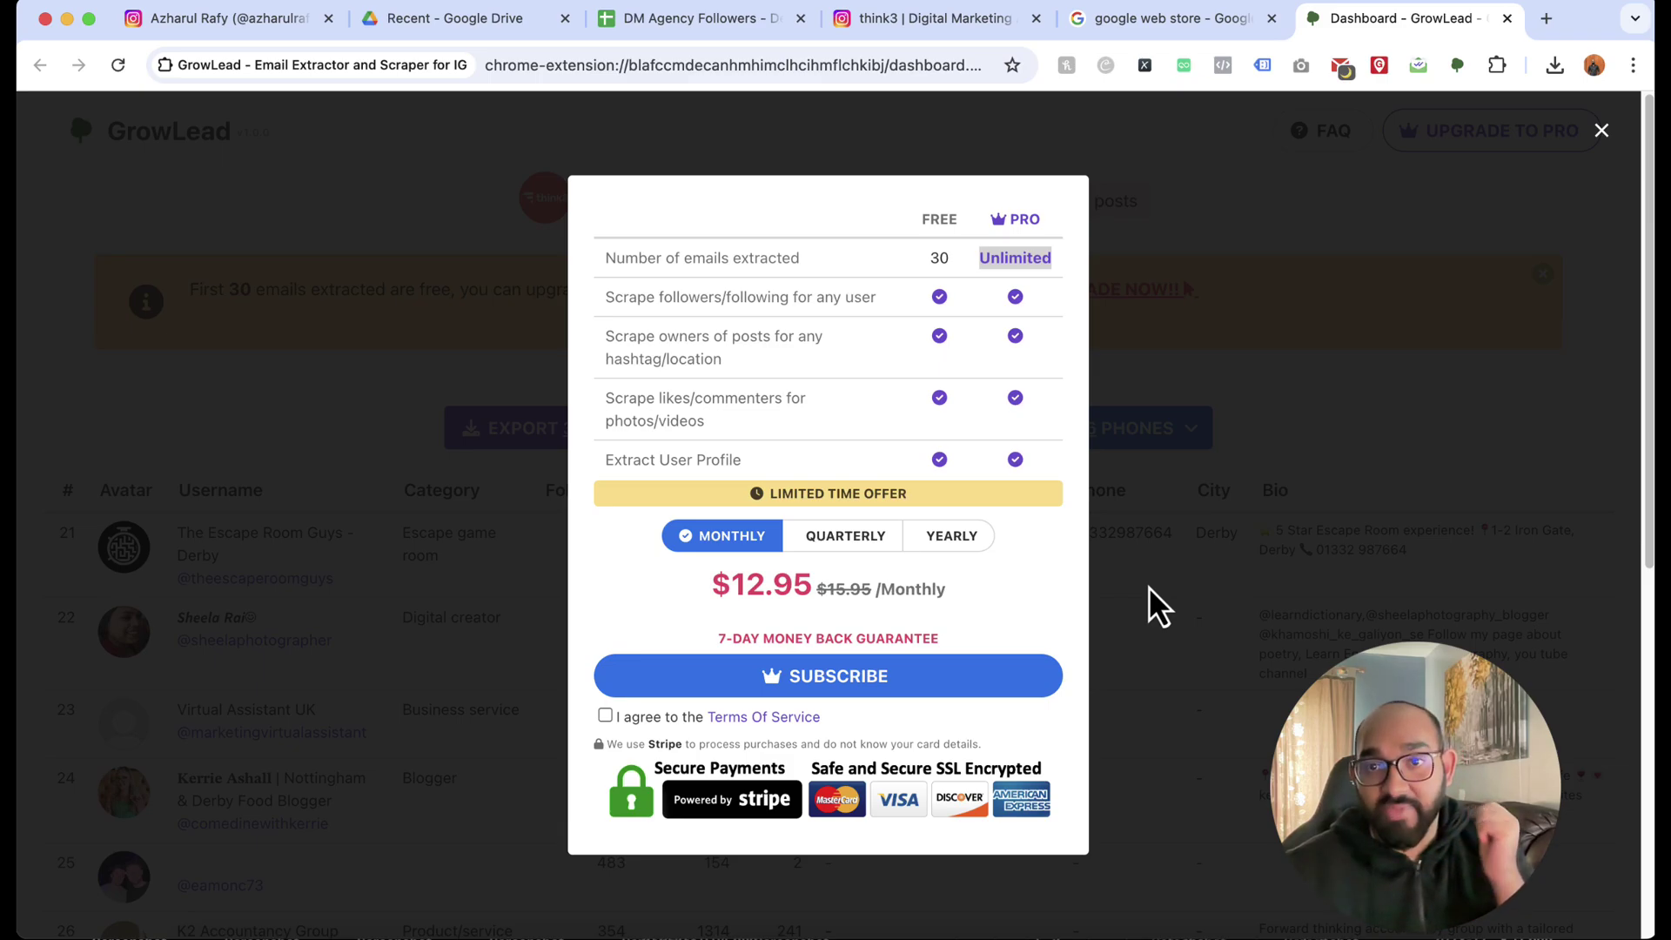
# Compare Pro prices ($28.95 quarterly, $89.95 yearly, $12.95 monthly), then close the offer
pyautogui.click(861, 544)
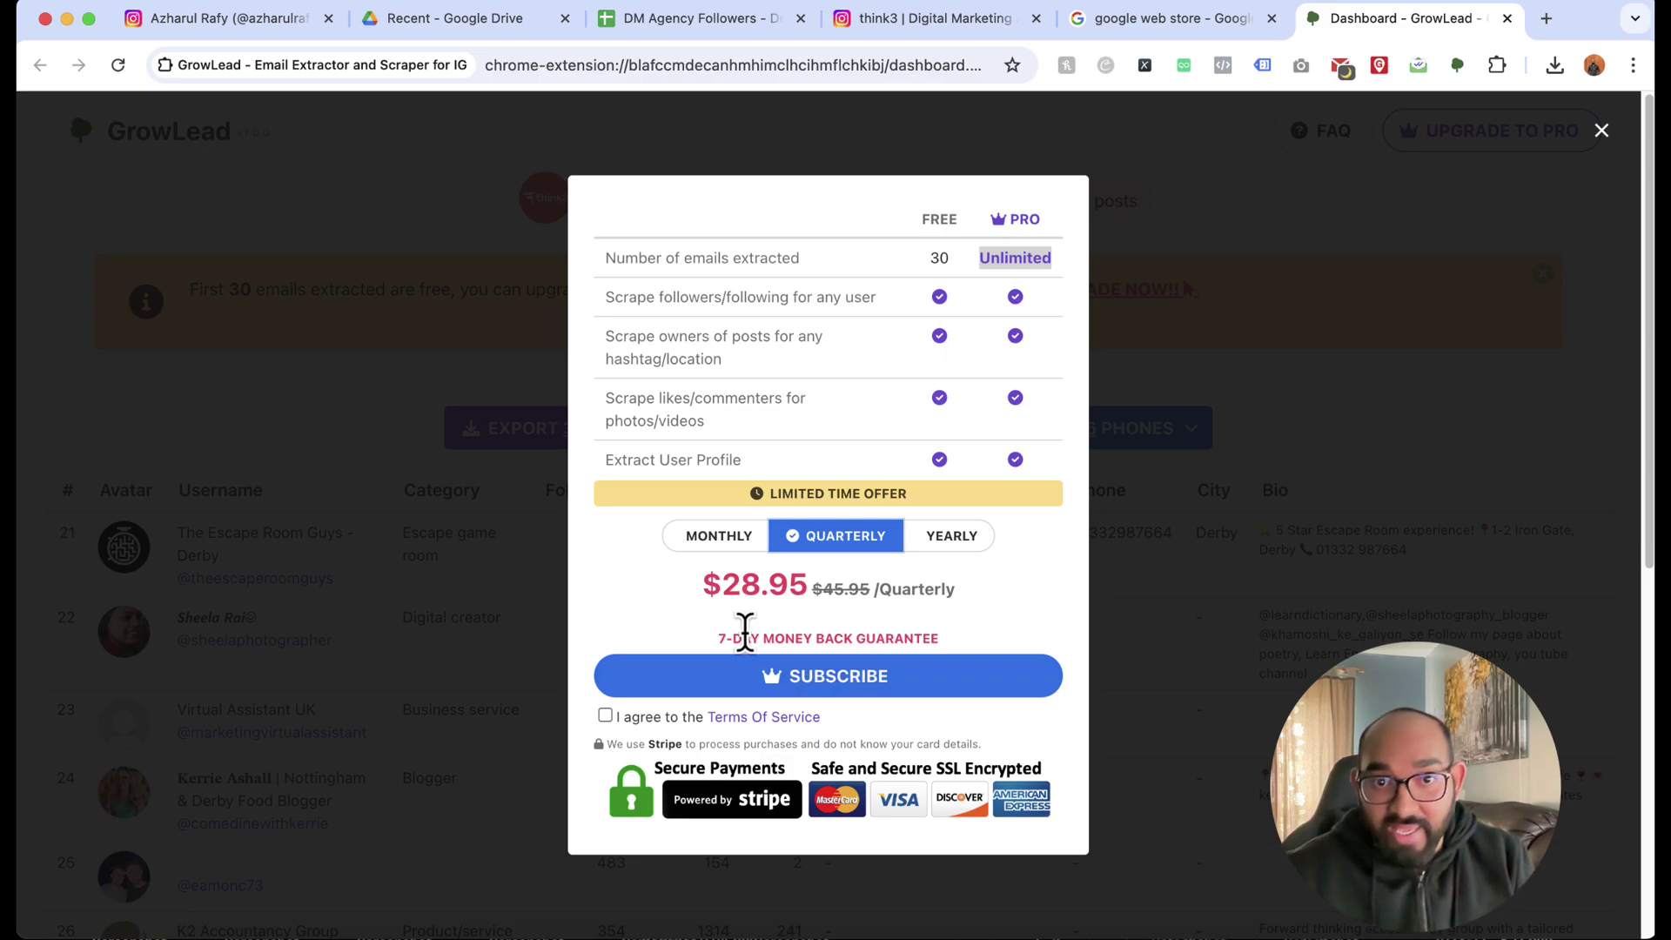
pyautogui.moveTo(719, 637)
pyautogui.mouseDown()
pyautogui.moveTo(918, 633)
pyautogui.moveTo(946, 648)
pyautogui.mouseUp()
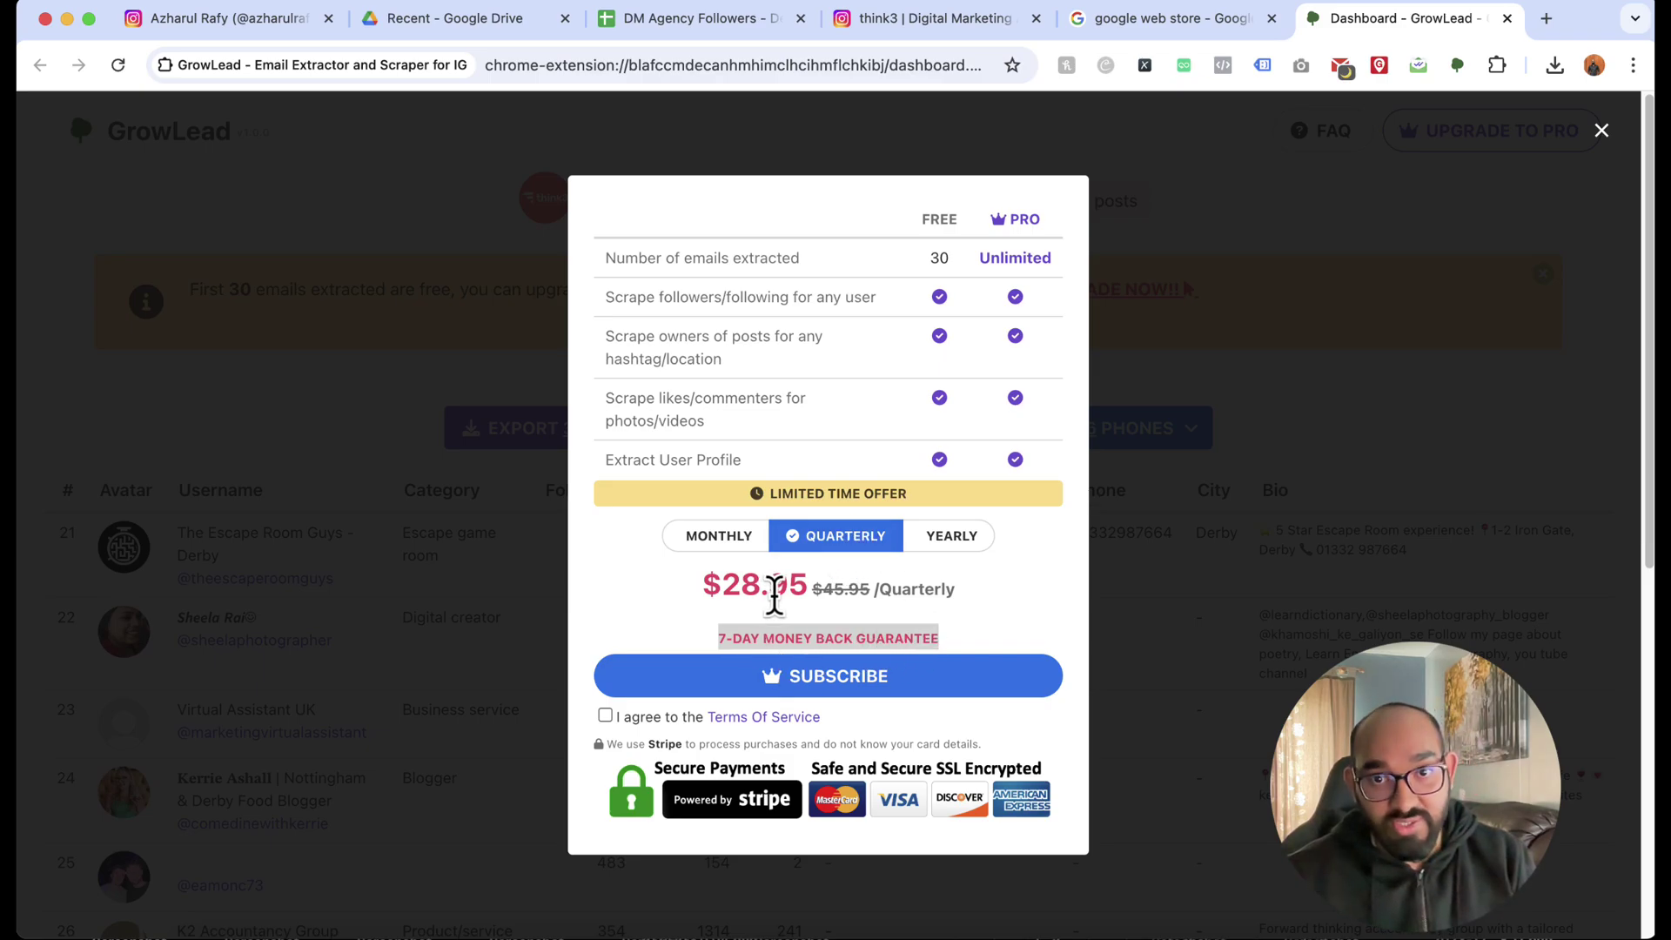
pyautogui.moveTo(727, 636); pyautogui.dragTo(943, 648)
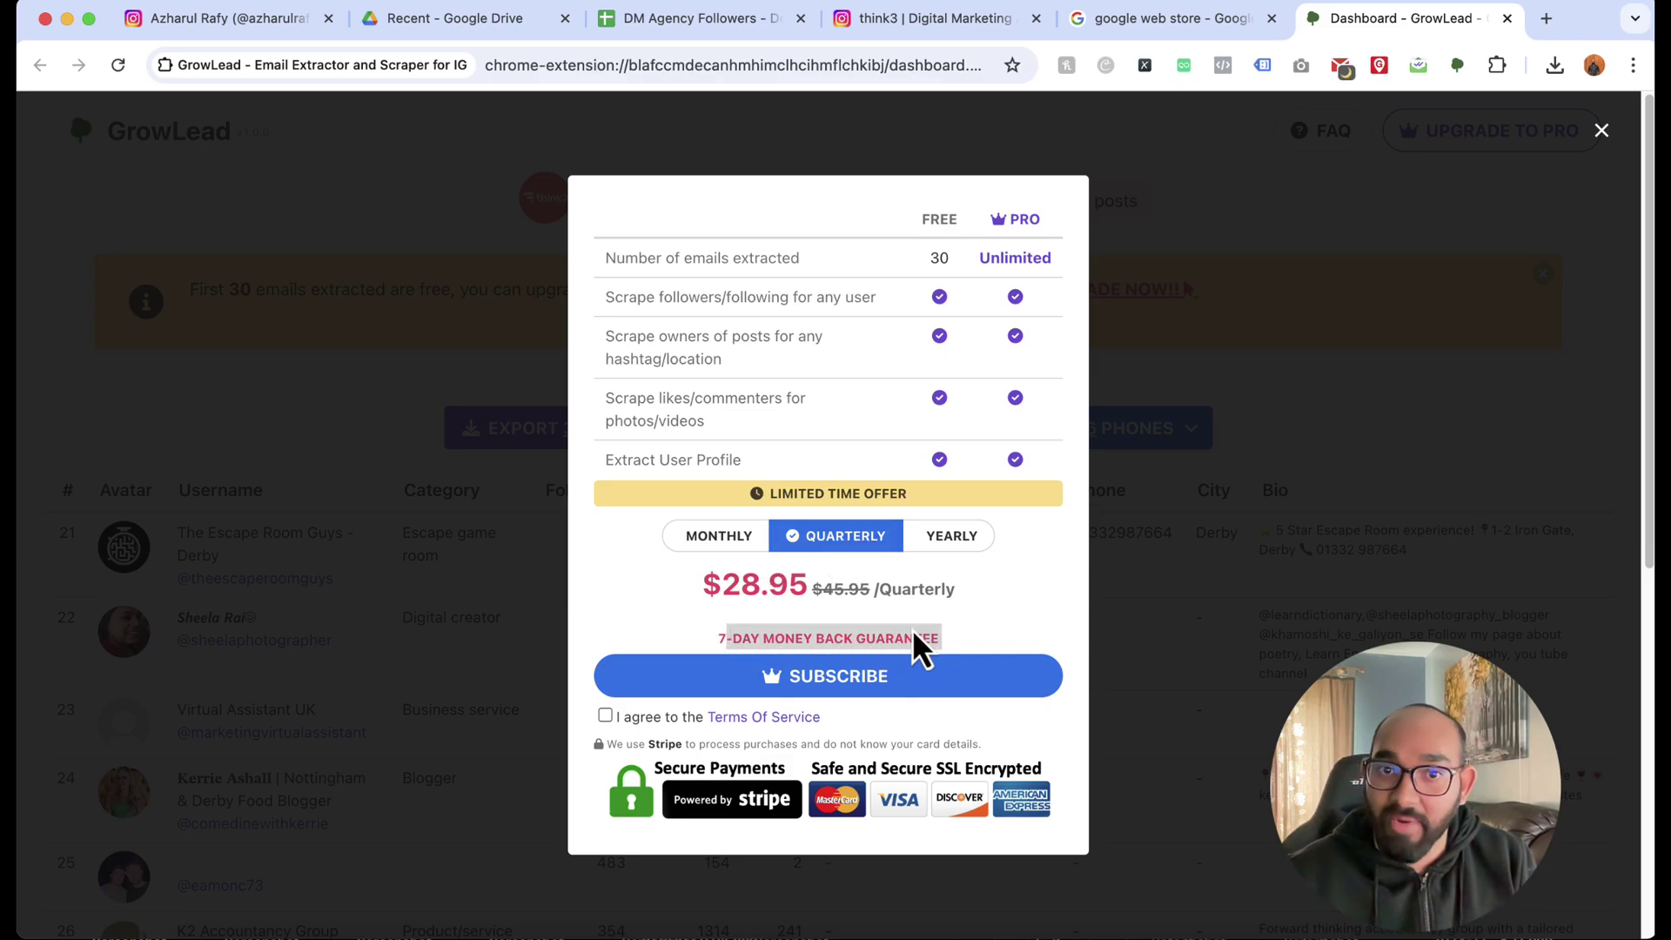
pyautogui.scroll(-3, 848, 710)
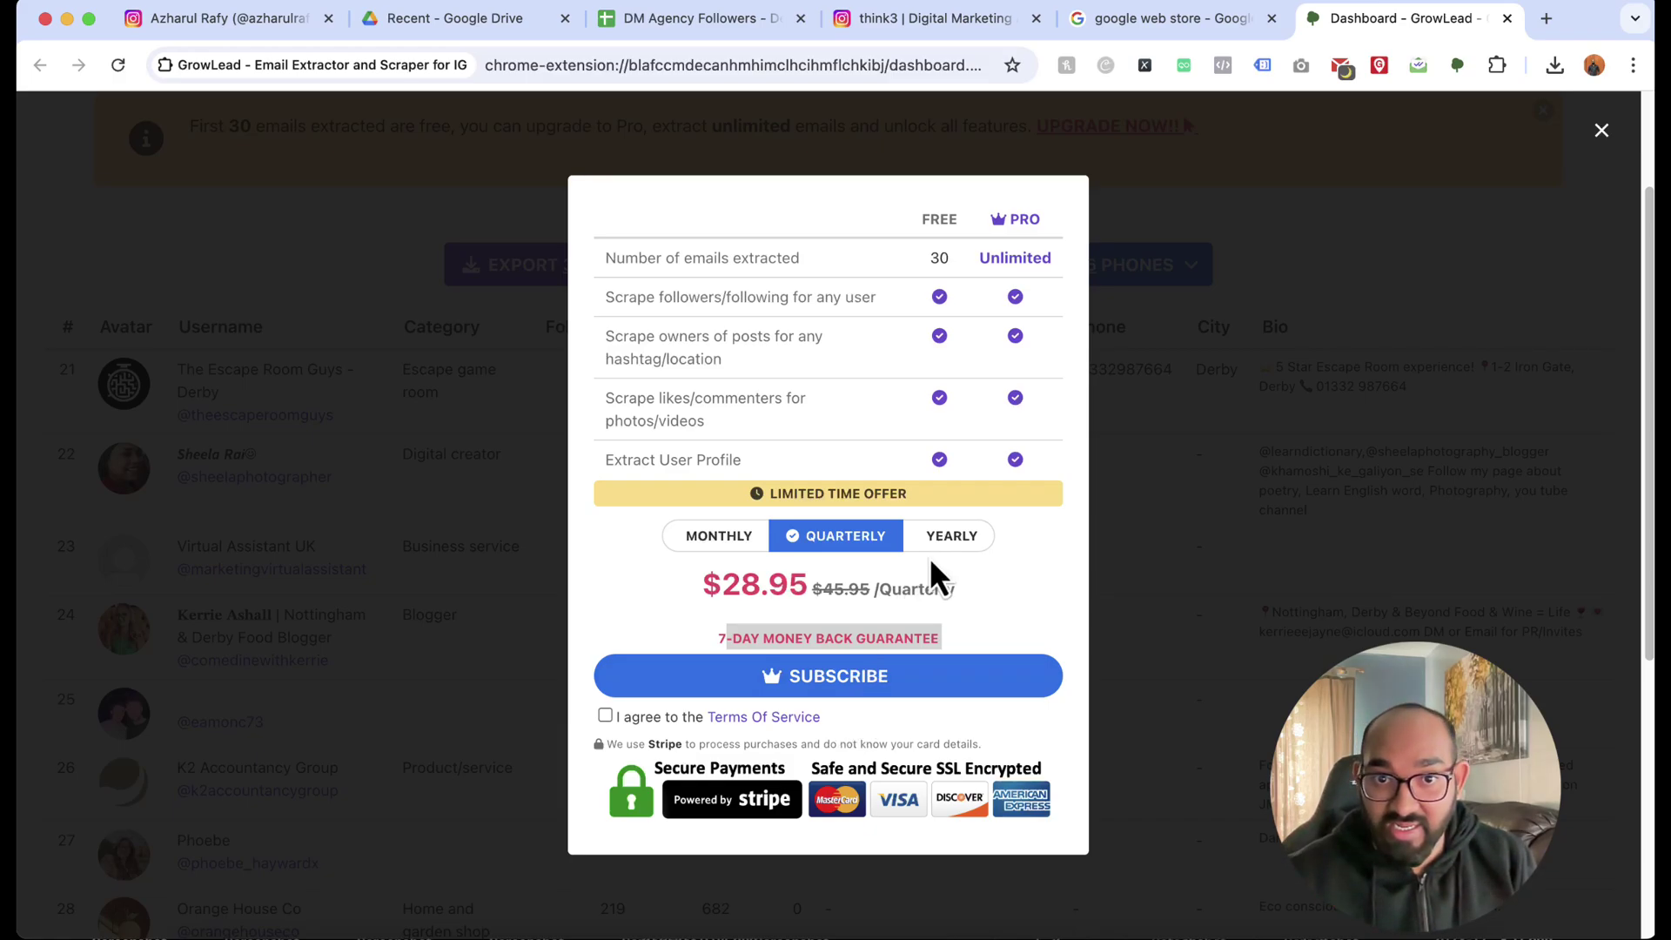
pyautogui.click(947, 540)
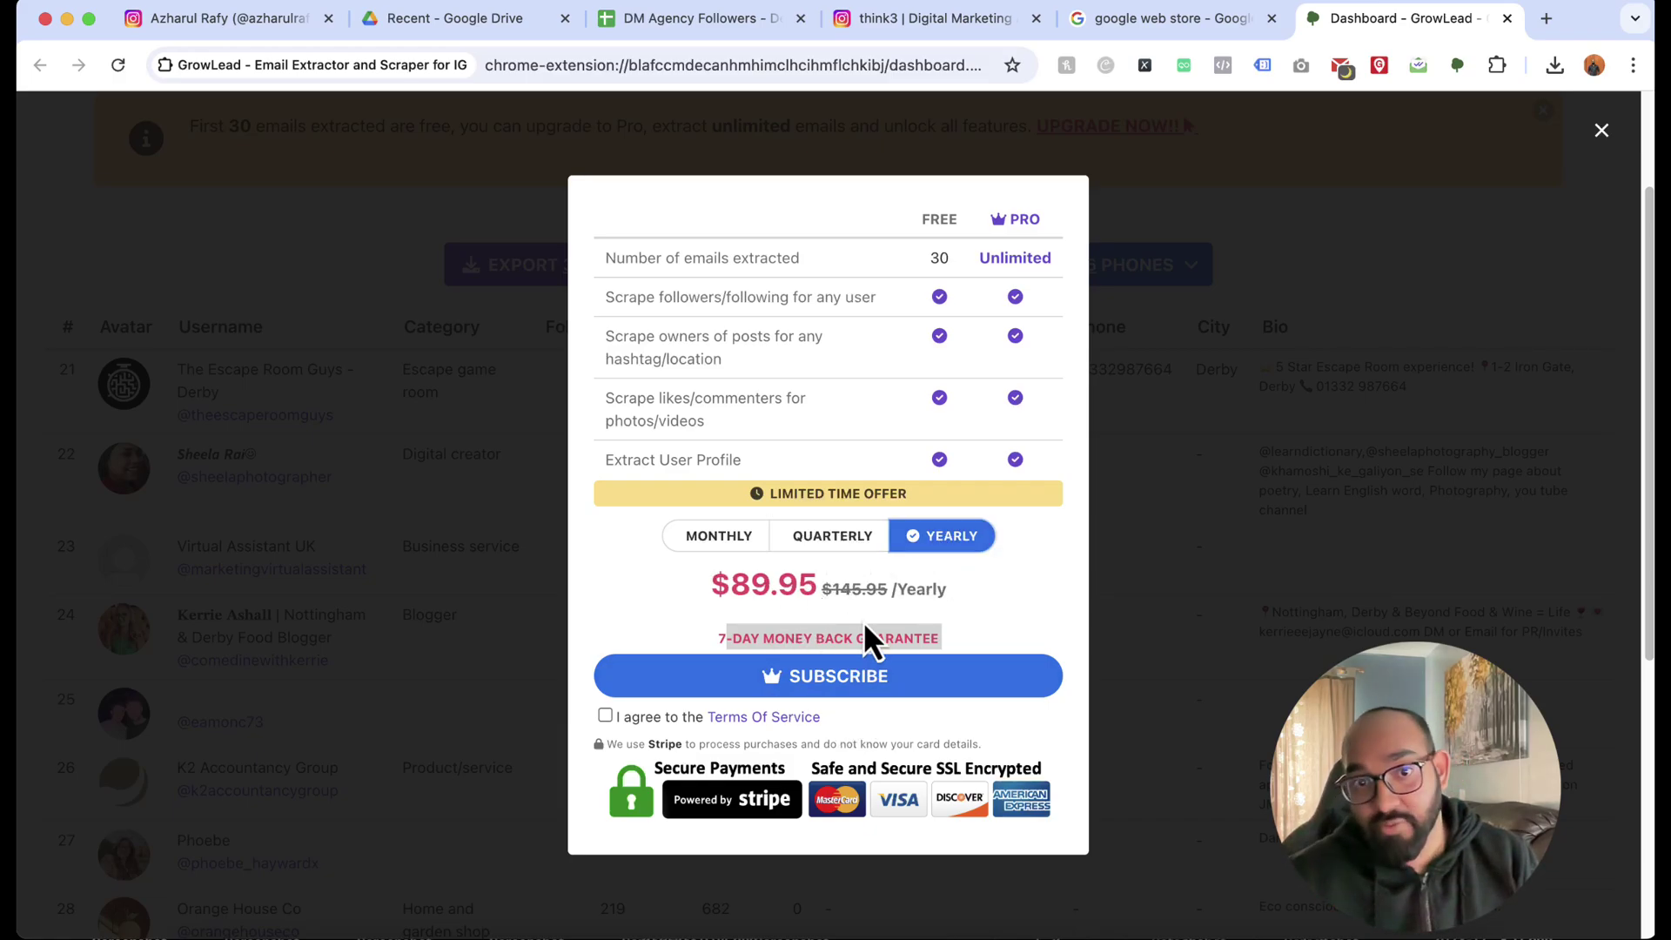
pyautogui.scroll(3, 766, 583)
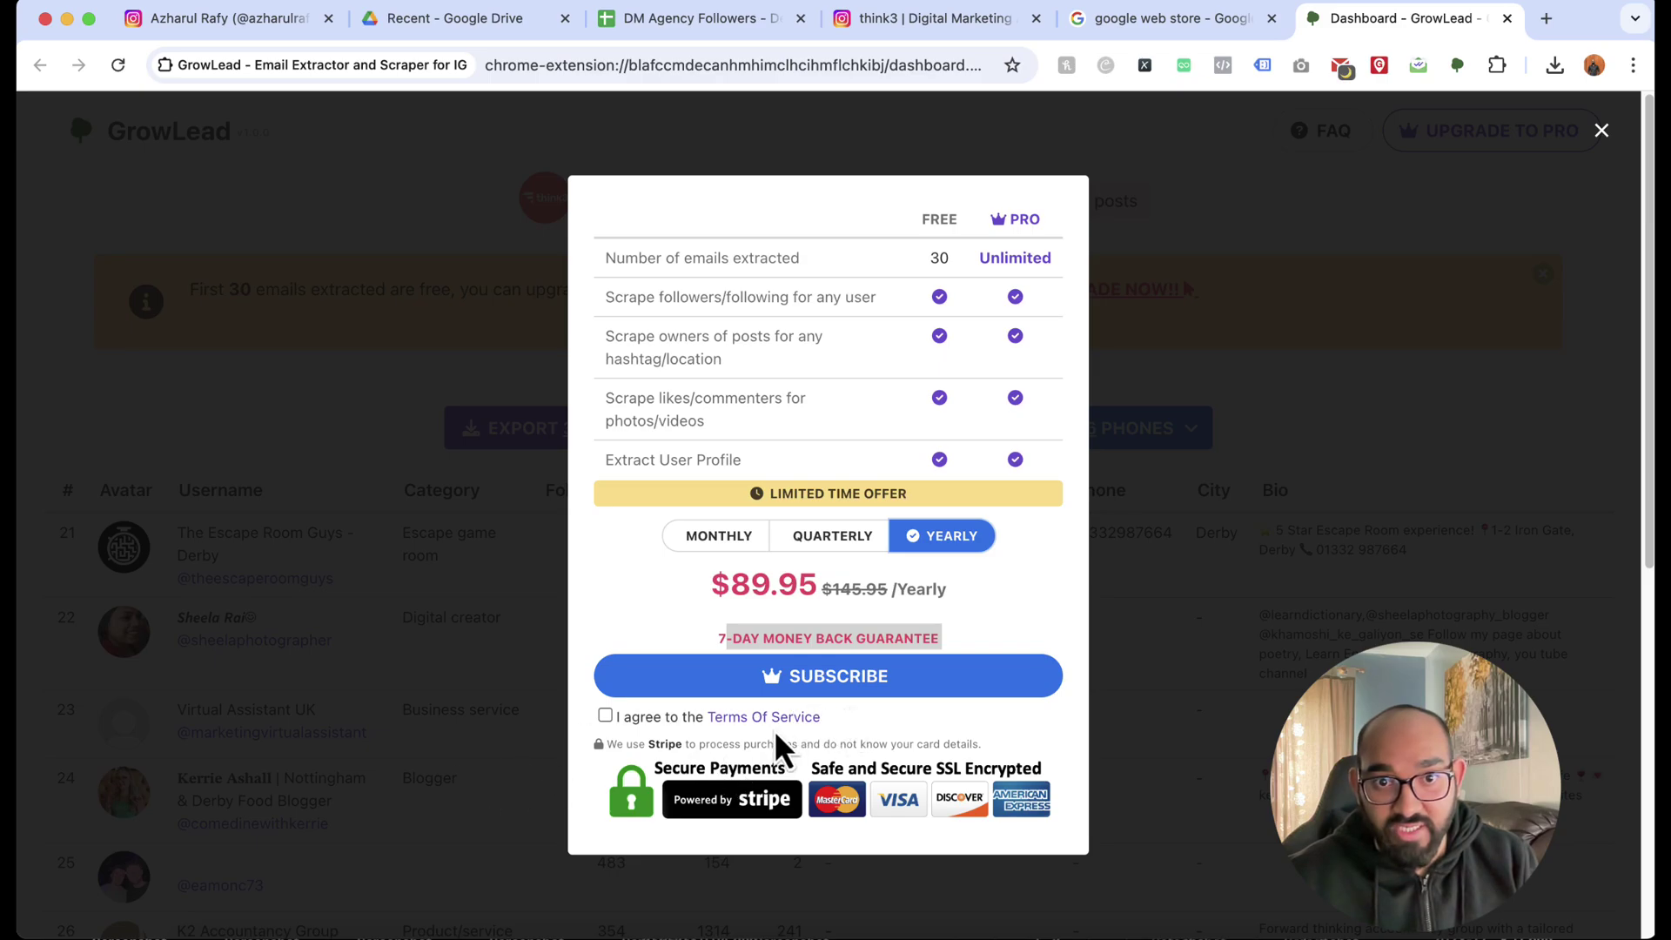
pyautogui.click(722, 535)
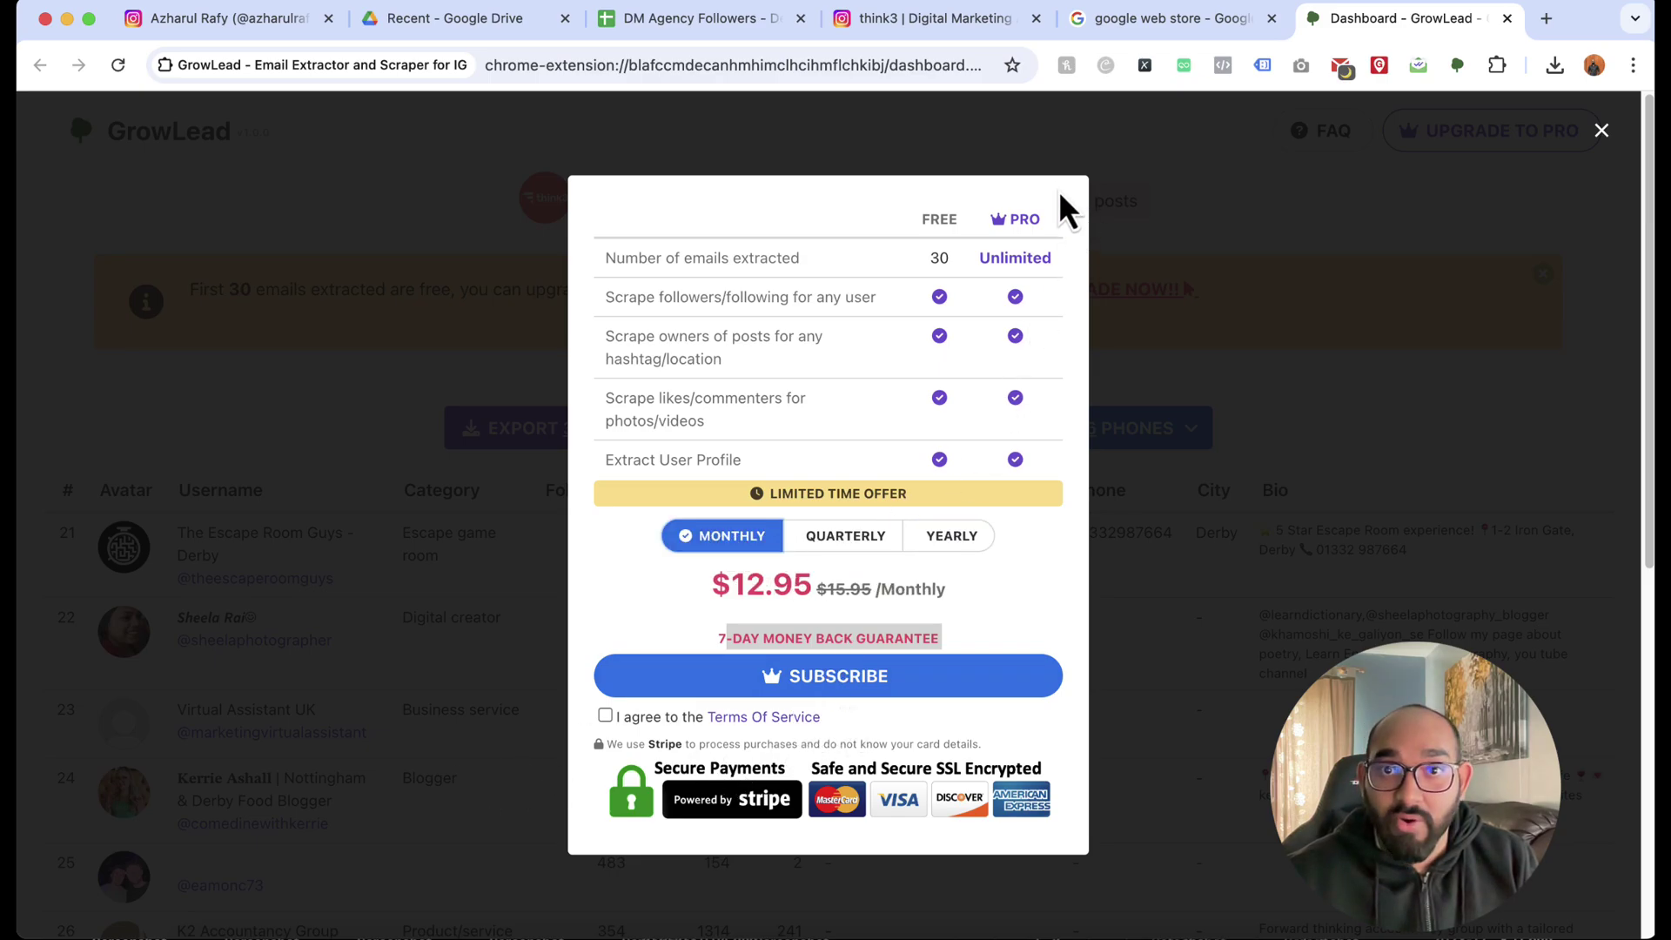
pyautogui.click(1602, 131)
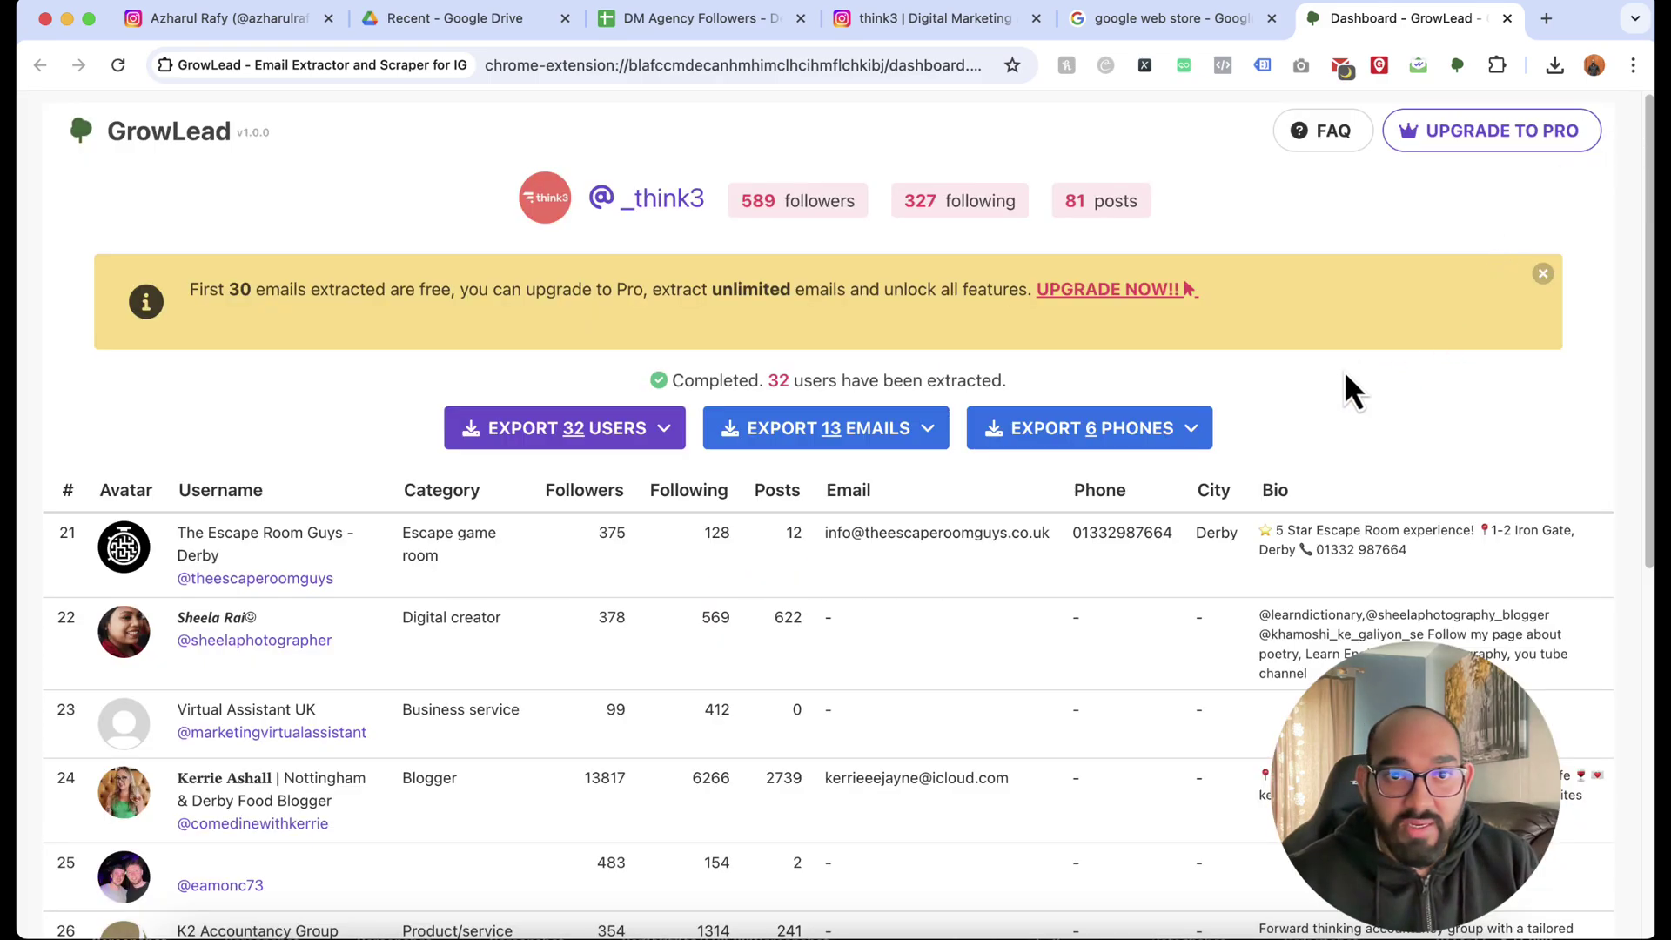
# Export all 32 users to XLSX and save it as GrowLead__think3_32_followers.xlsx
pyautogui.click(522, 435)
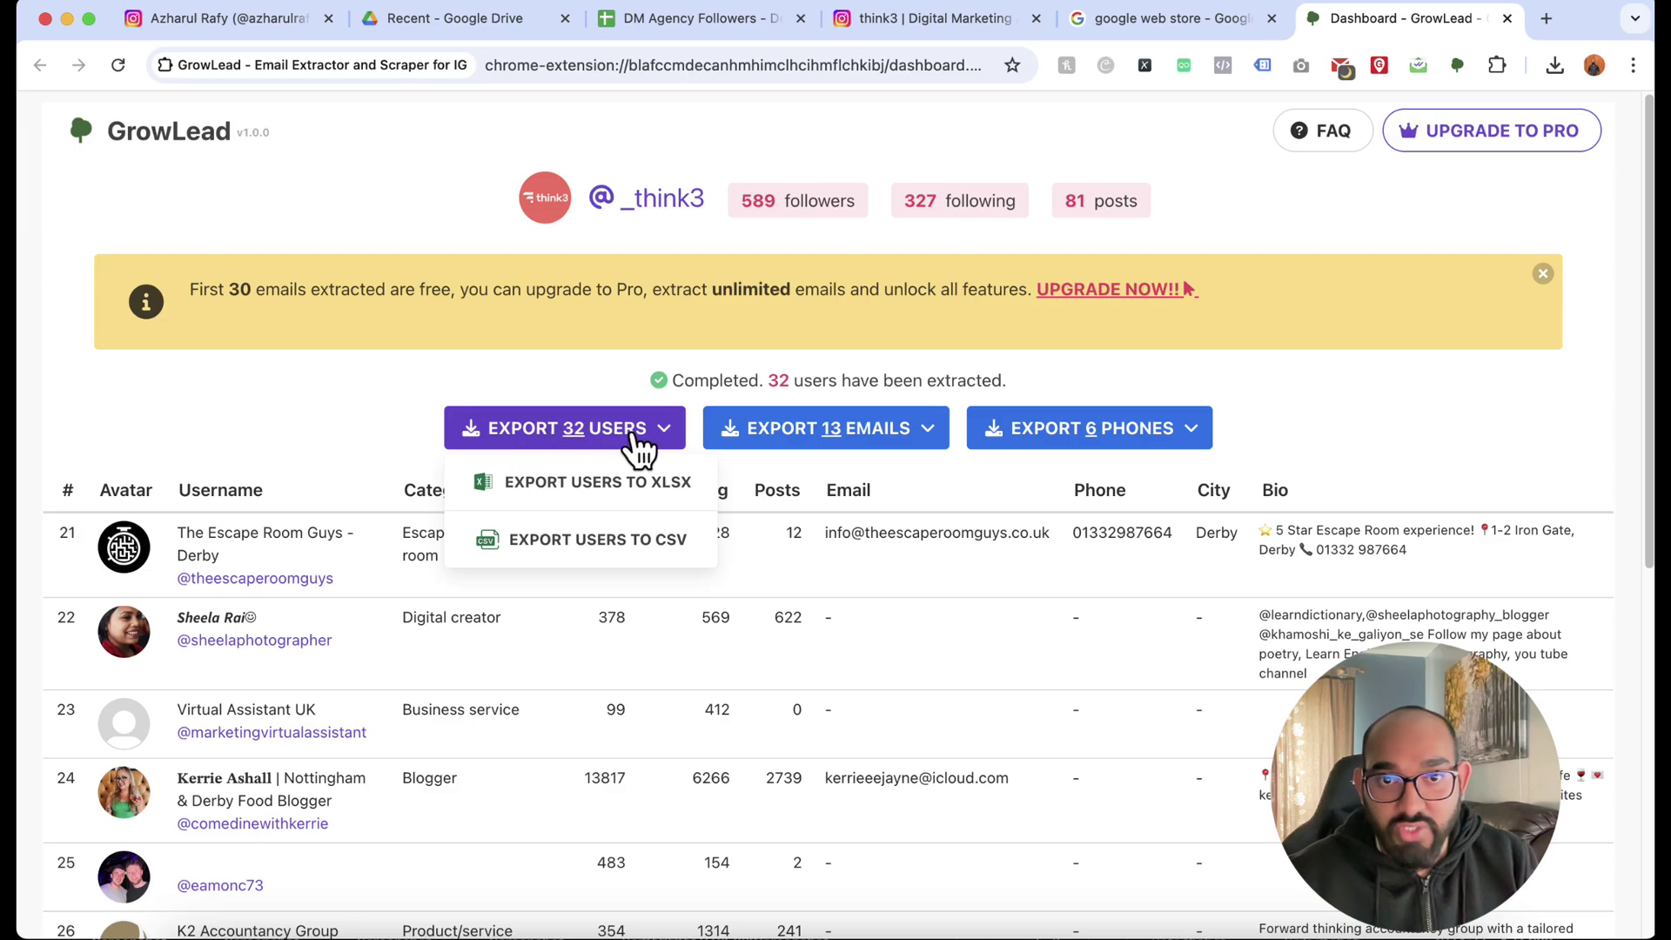
pyautogui.click(553, 498)
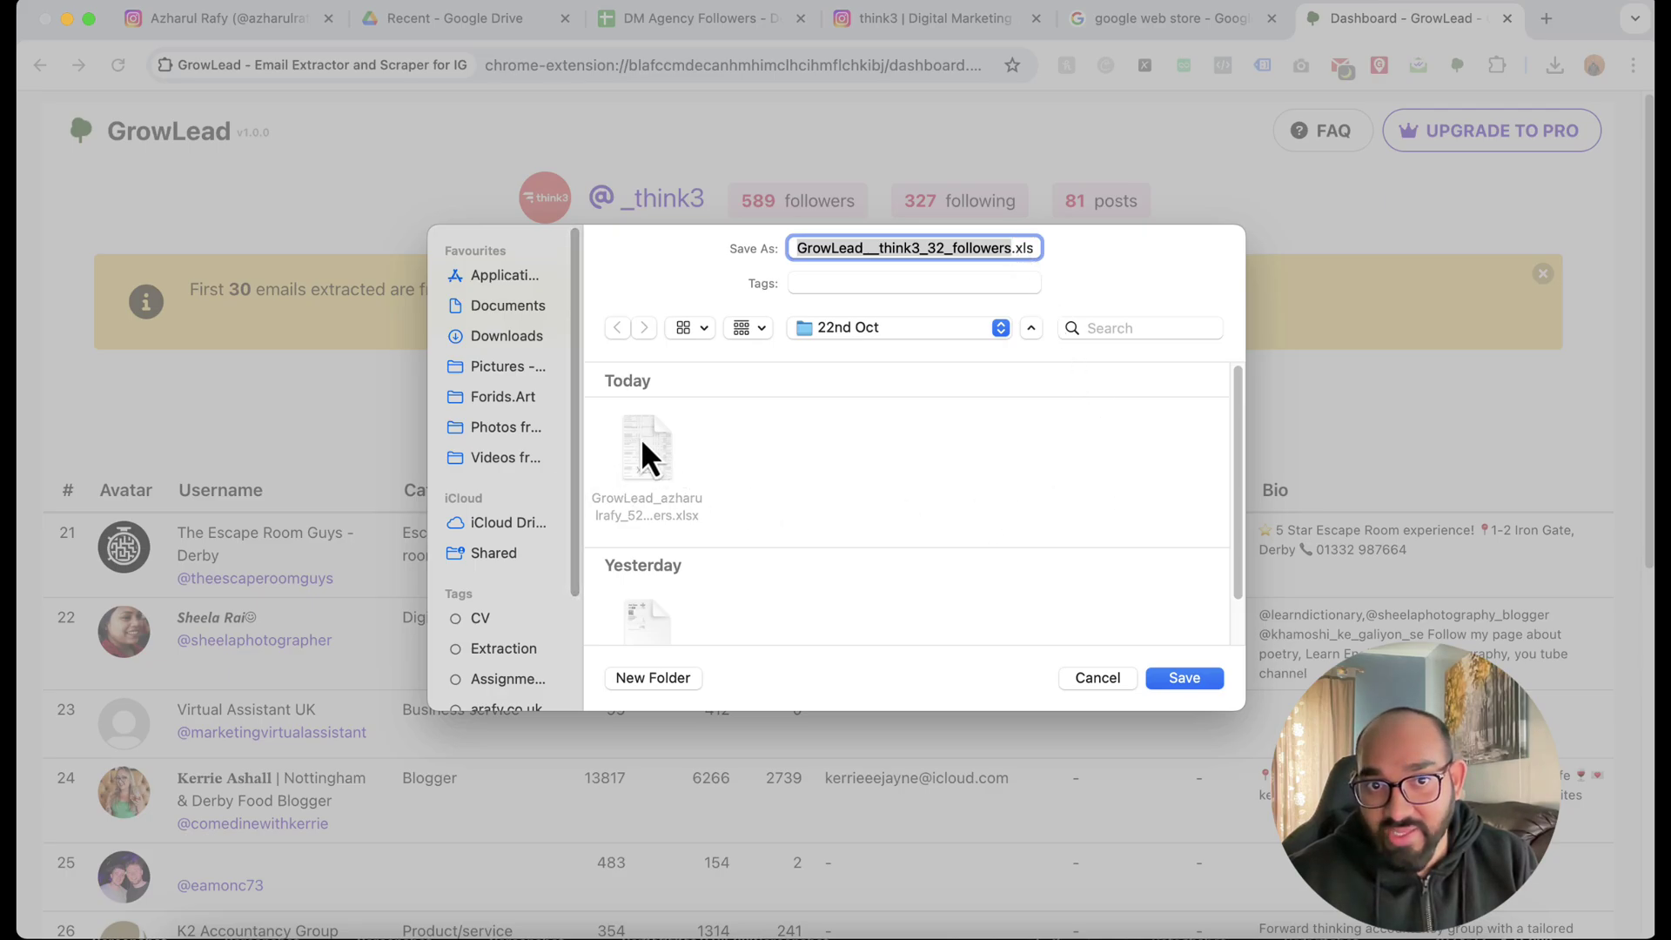
pyautogui.click(1182, 679)
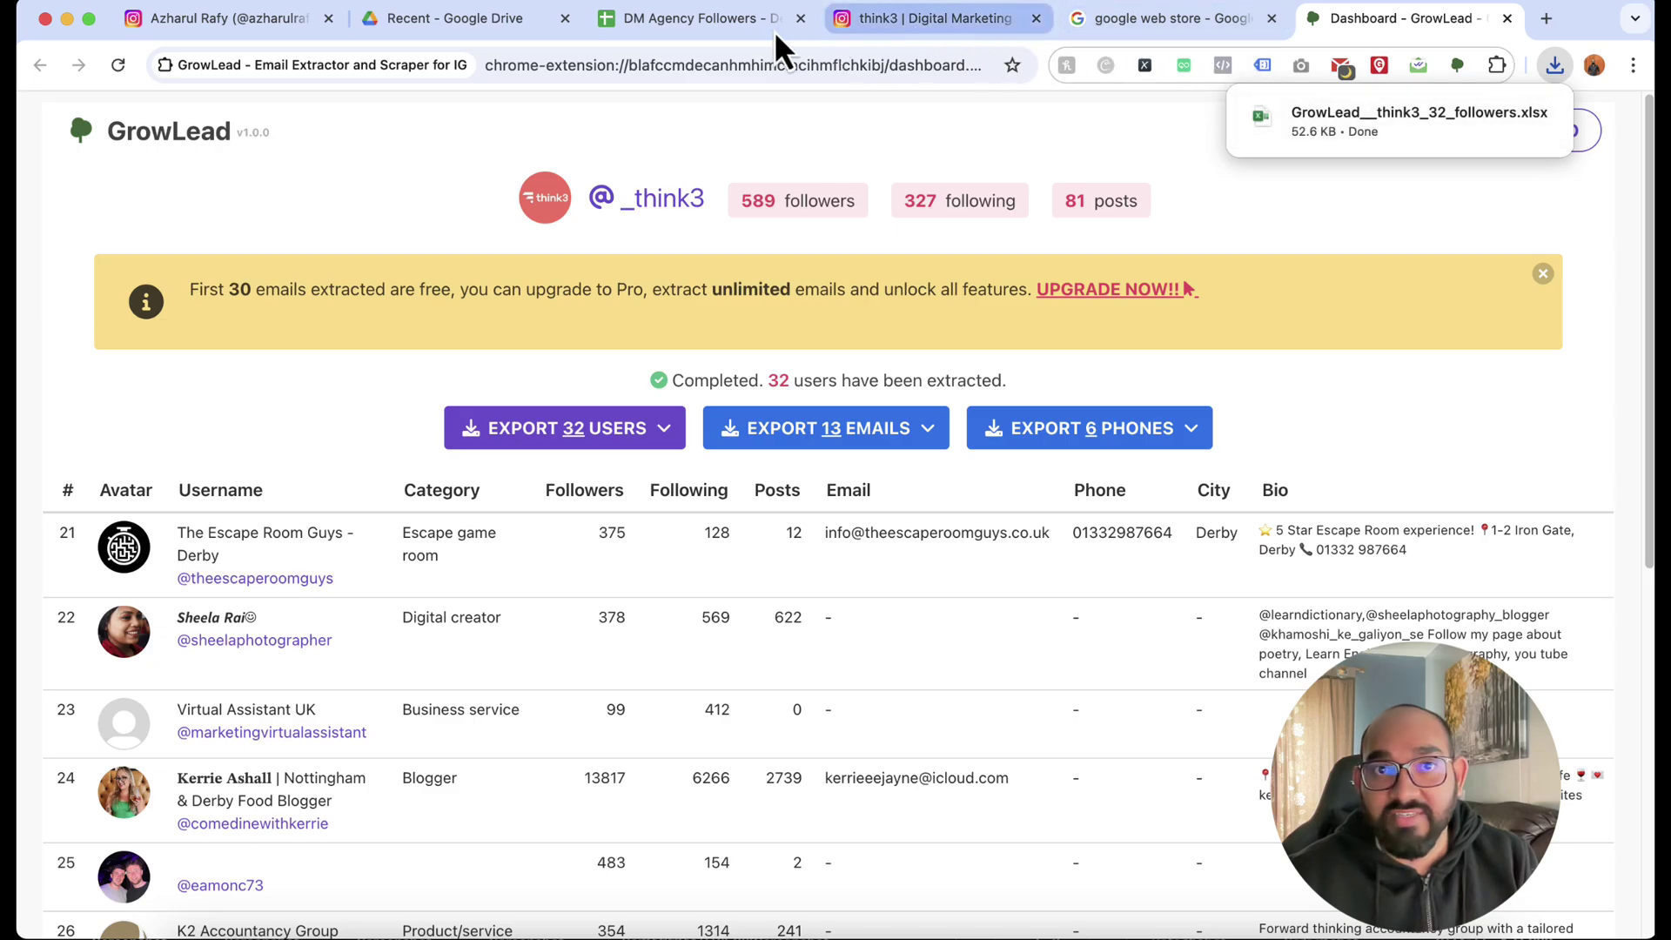
# From the DM Agency Followers sheet, import GrowLead__think3_32_followers.xlsx as a new spreadsheet and open it
pyautogui.click(696, 30)
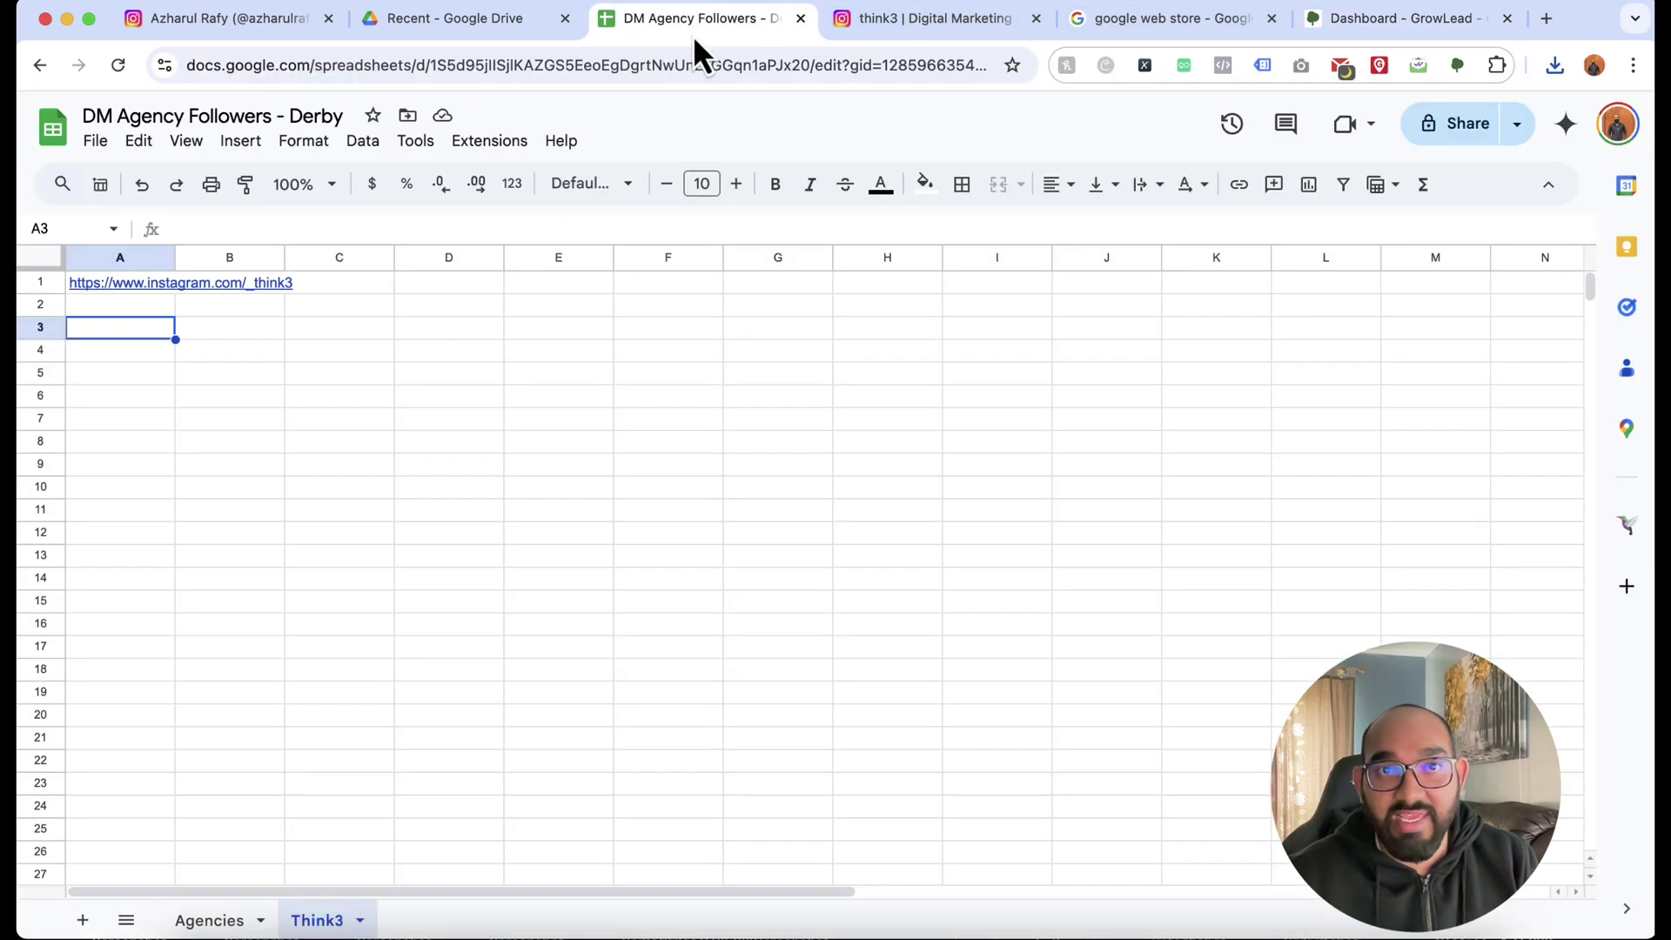
pyautogui.click(112, 306)
pyautogui.click(95, 141)
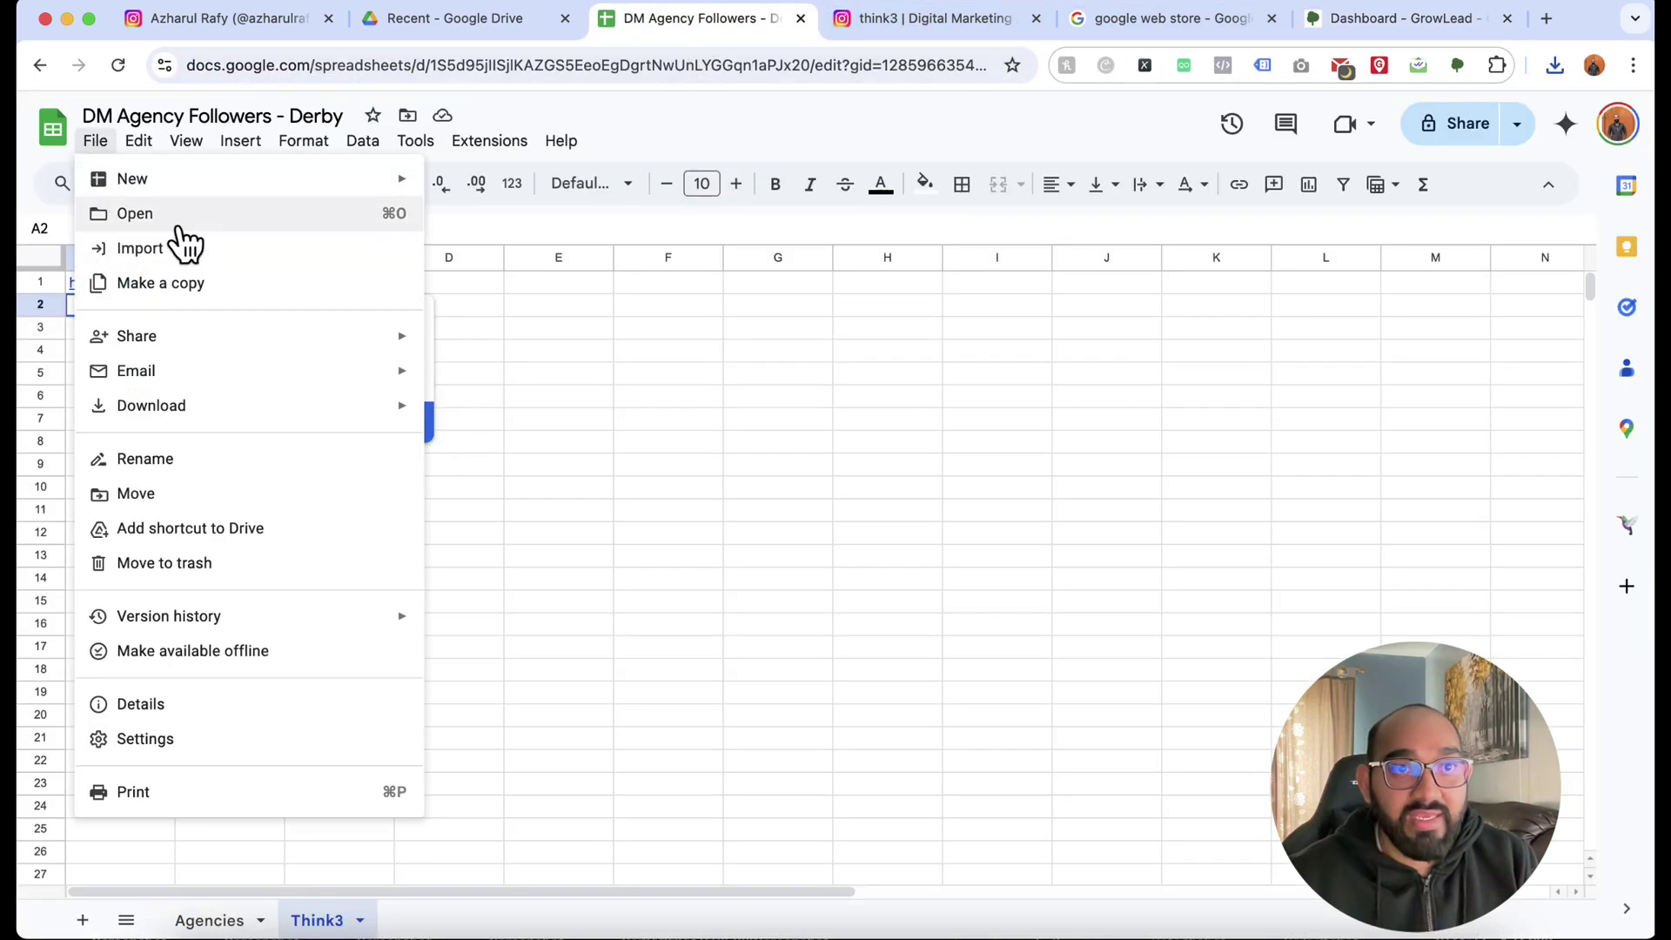
pyautogui.click(143, 248)
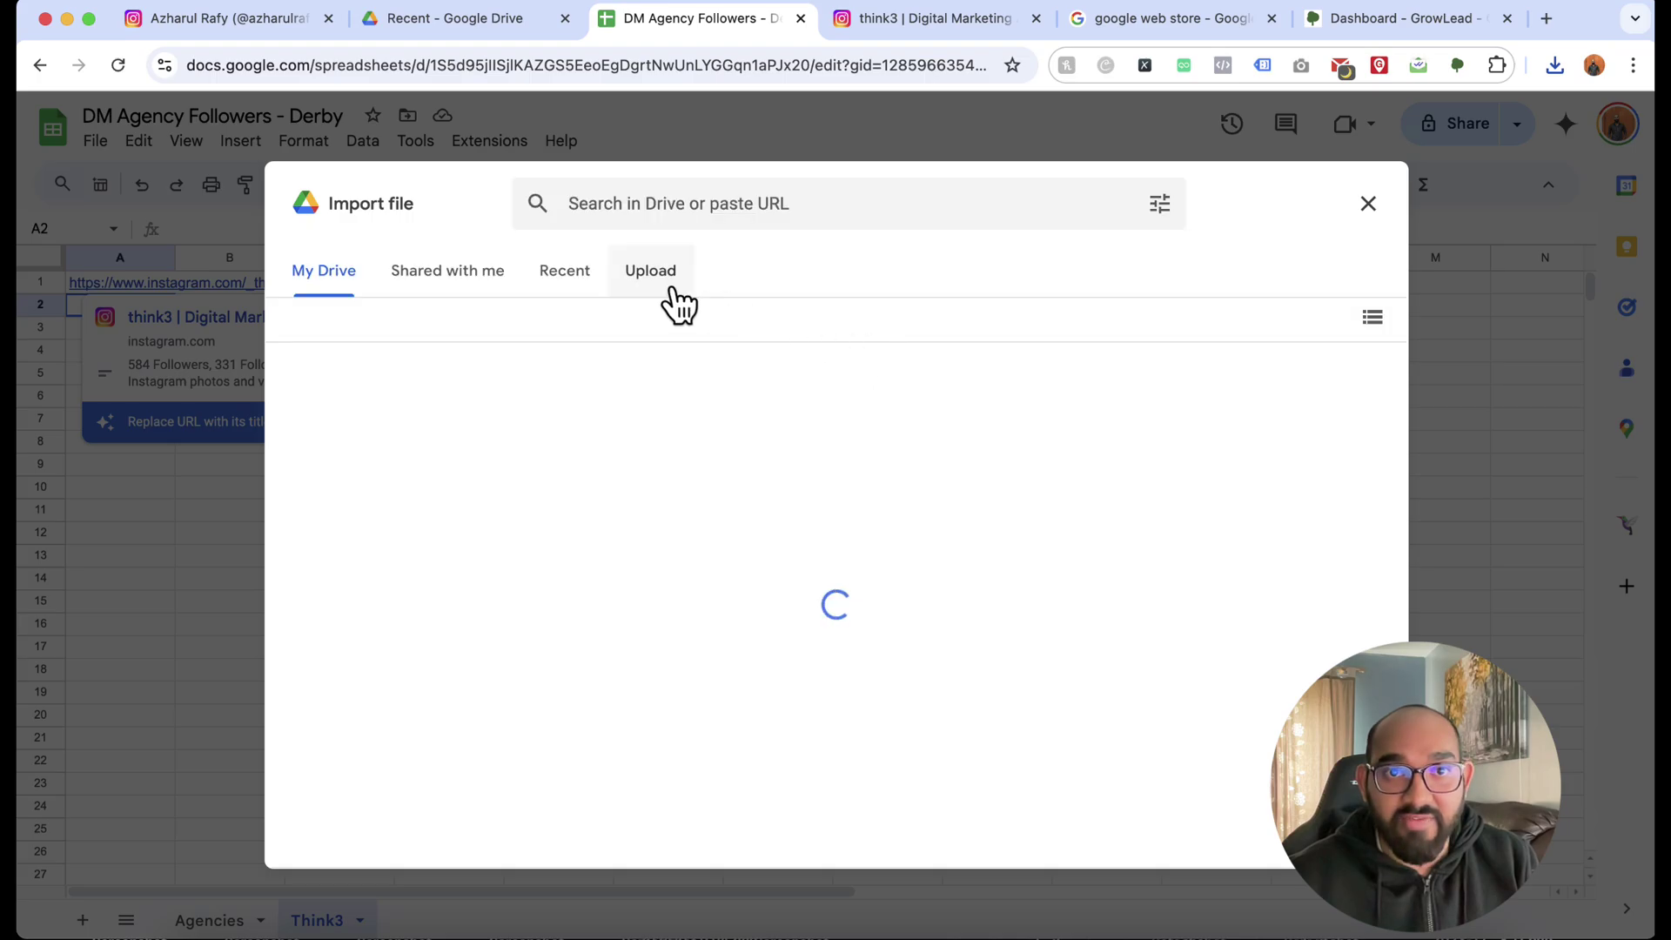
pyautogui.click(672, 289)
pyautogui.click(818, 654)
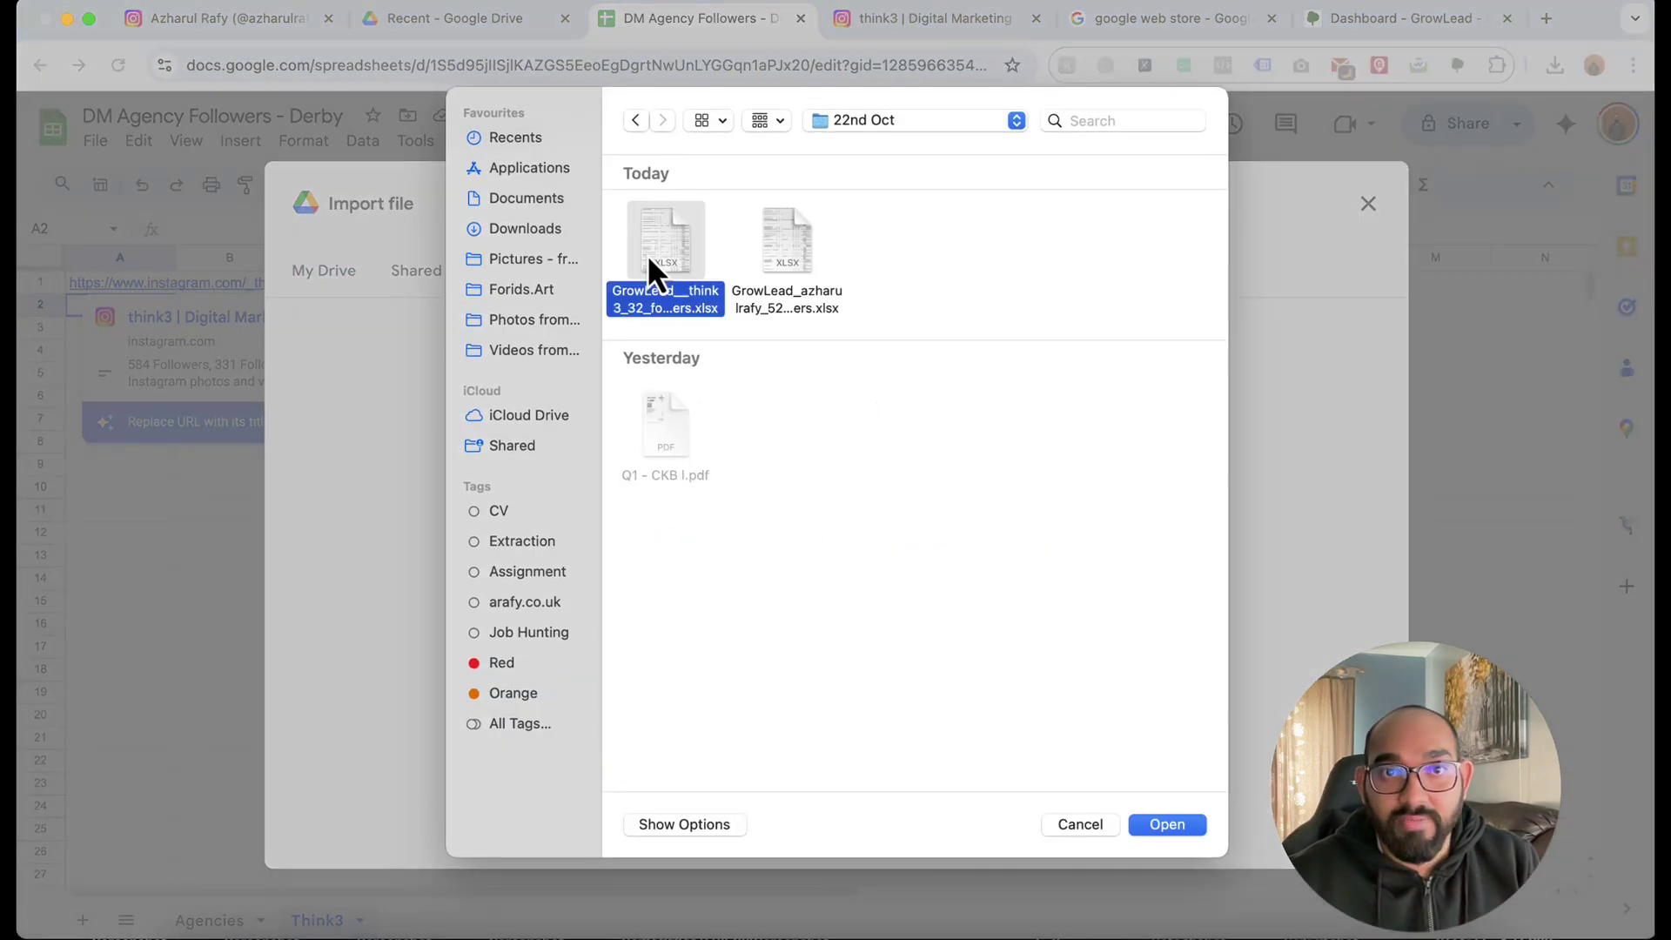
pyautogui.click(1166, 824)
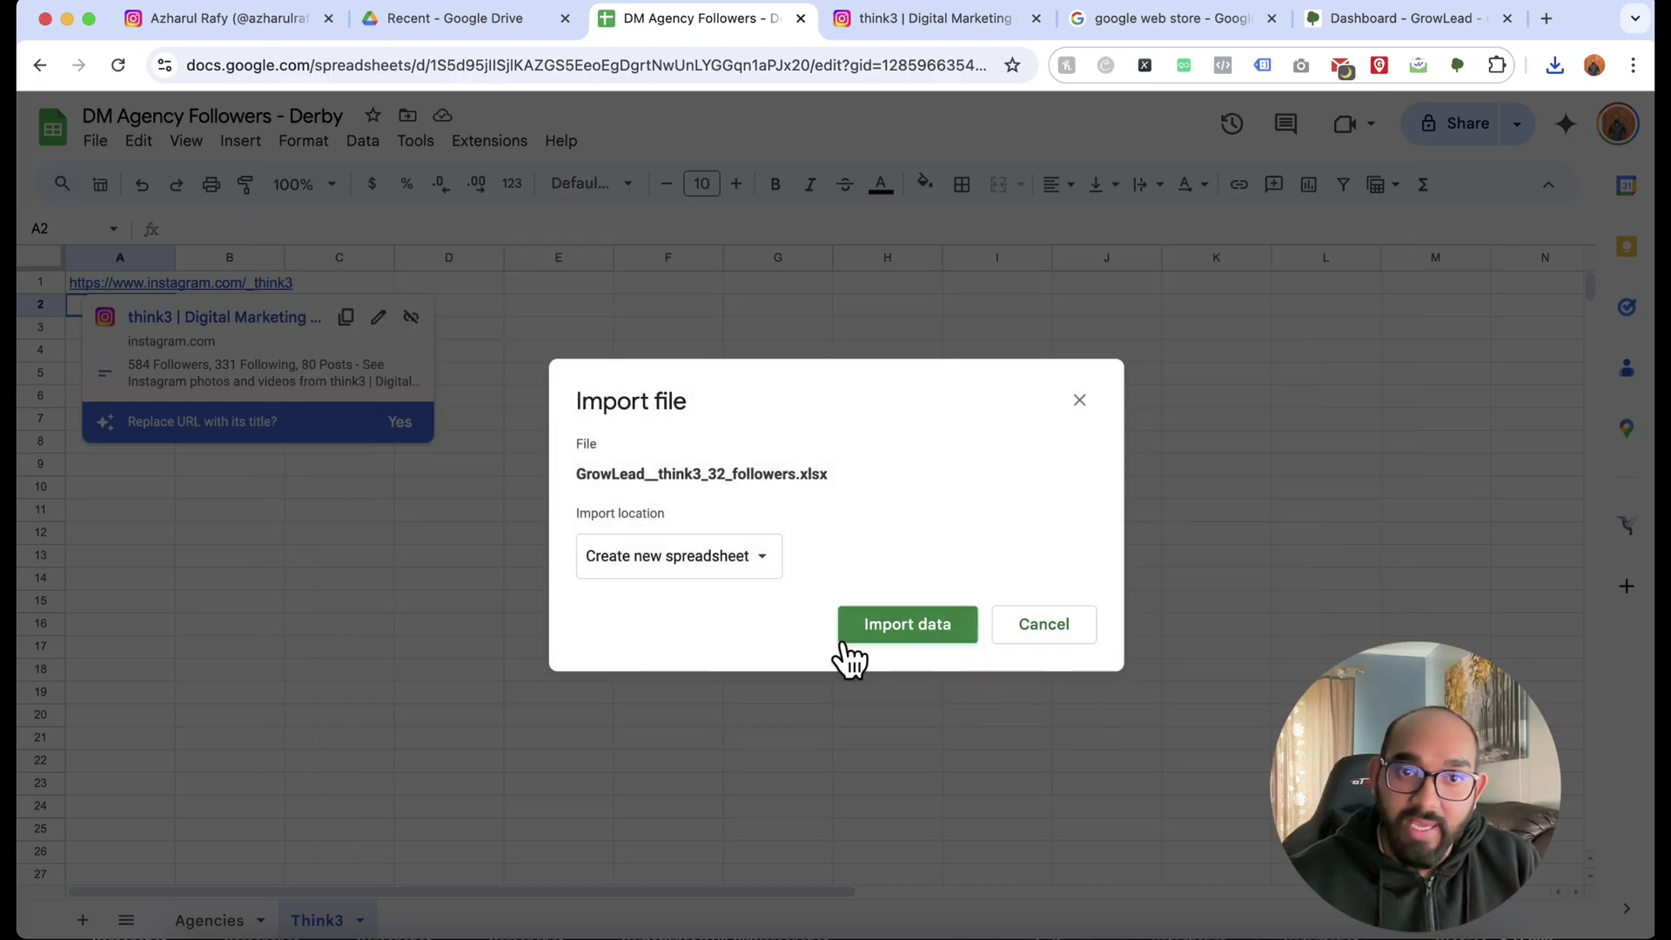
pyautogui.click(867, 642)
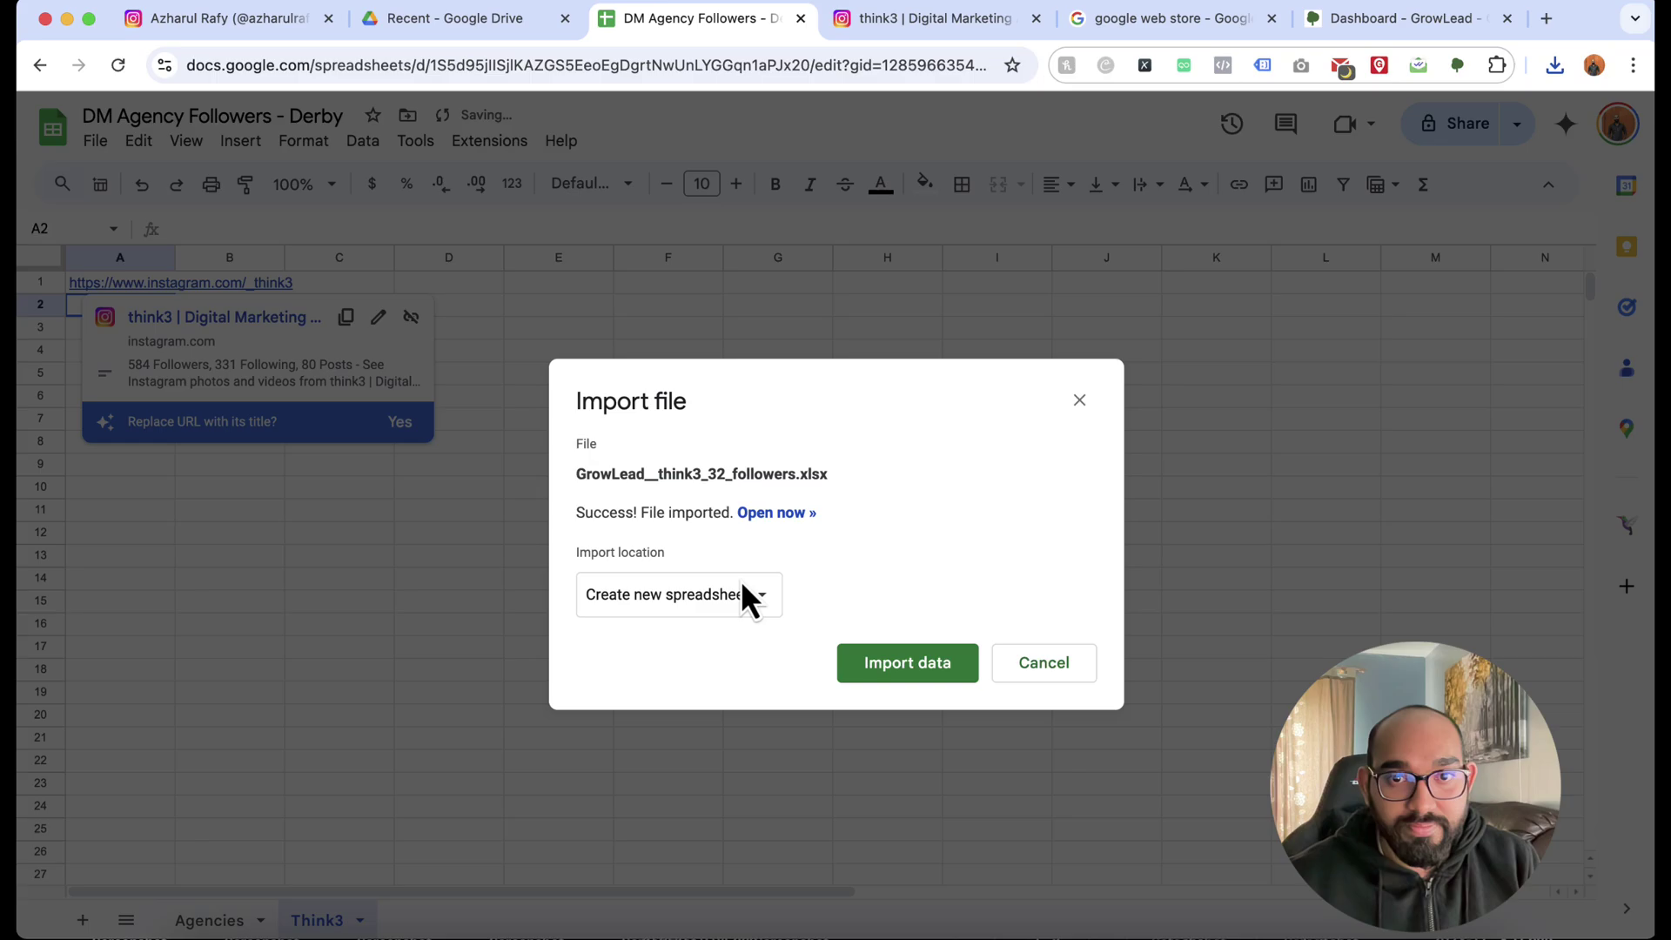
pyautogui.click(755, 519)
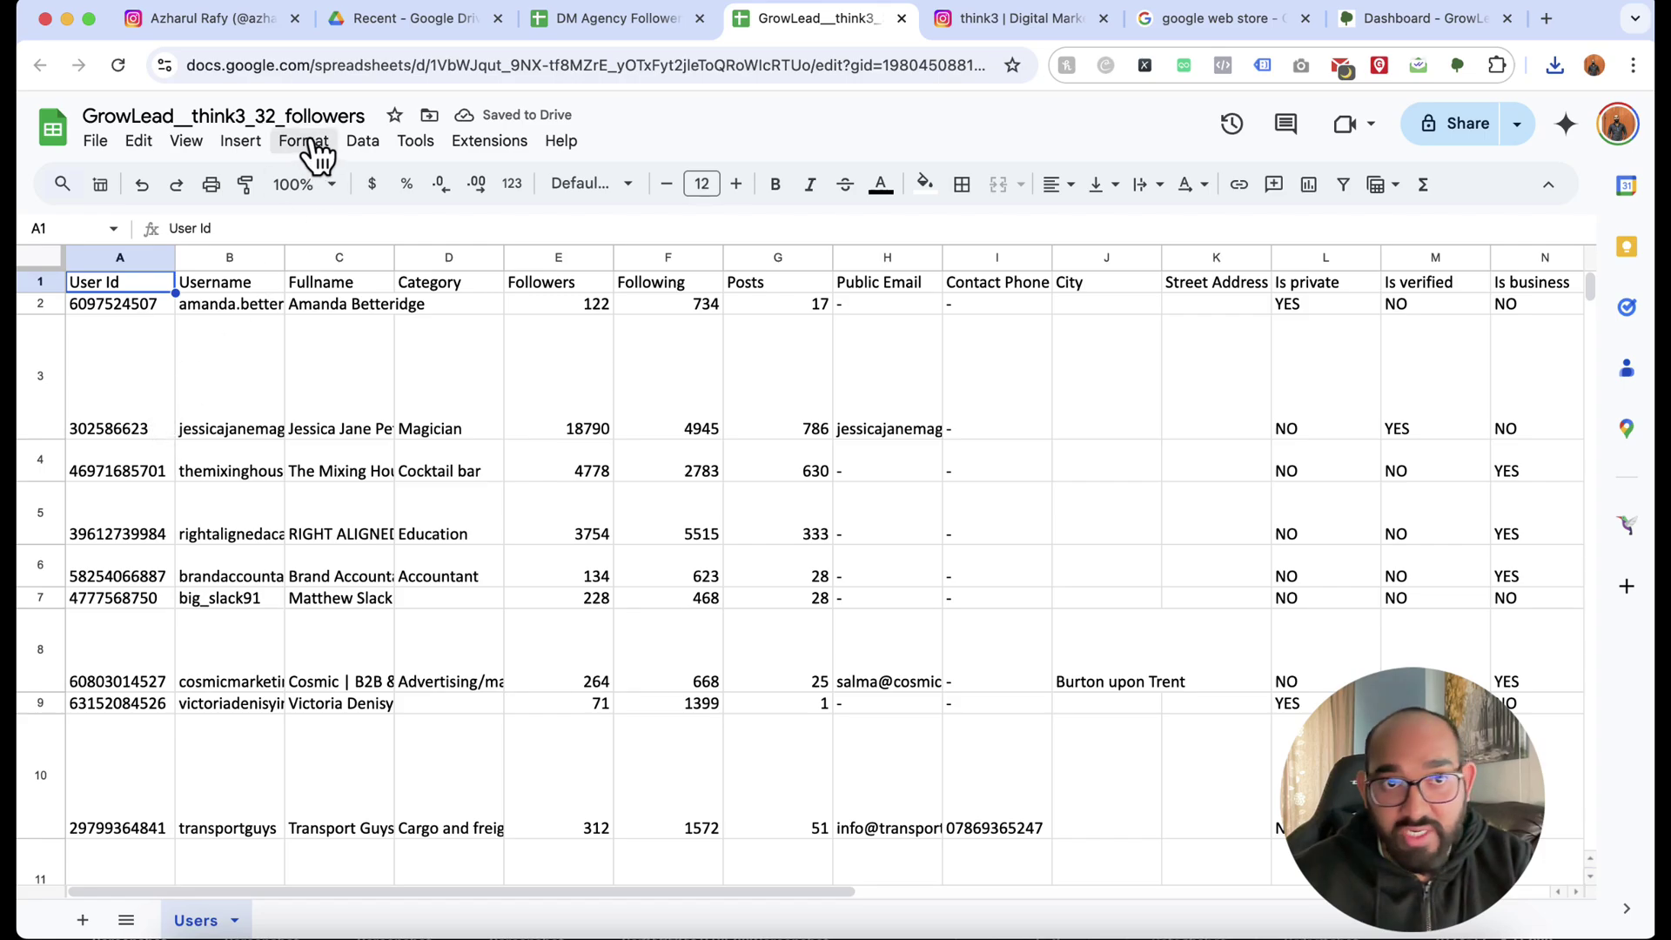
# Glance at the think3 Instagram tab, then select the Public Email column H in the followers sheet
pyautogui.click(296, 114)
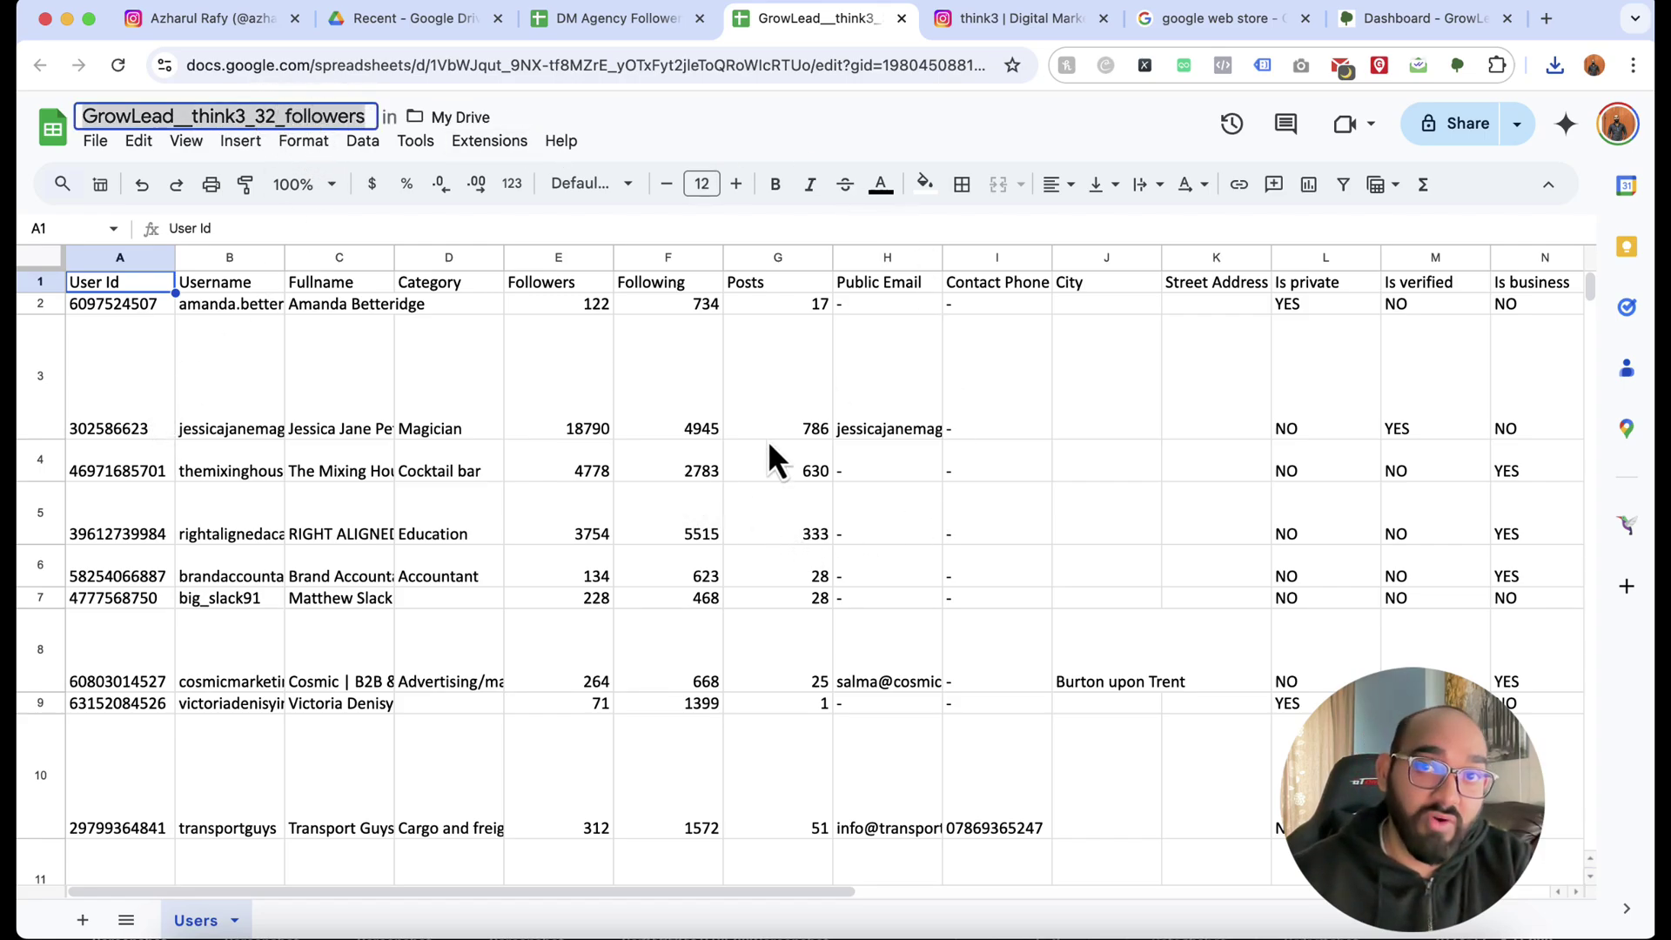
pyautogui.click(1020, 21)
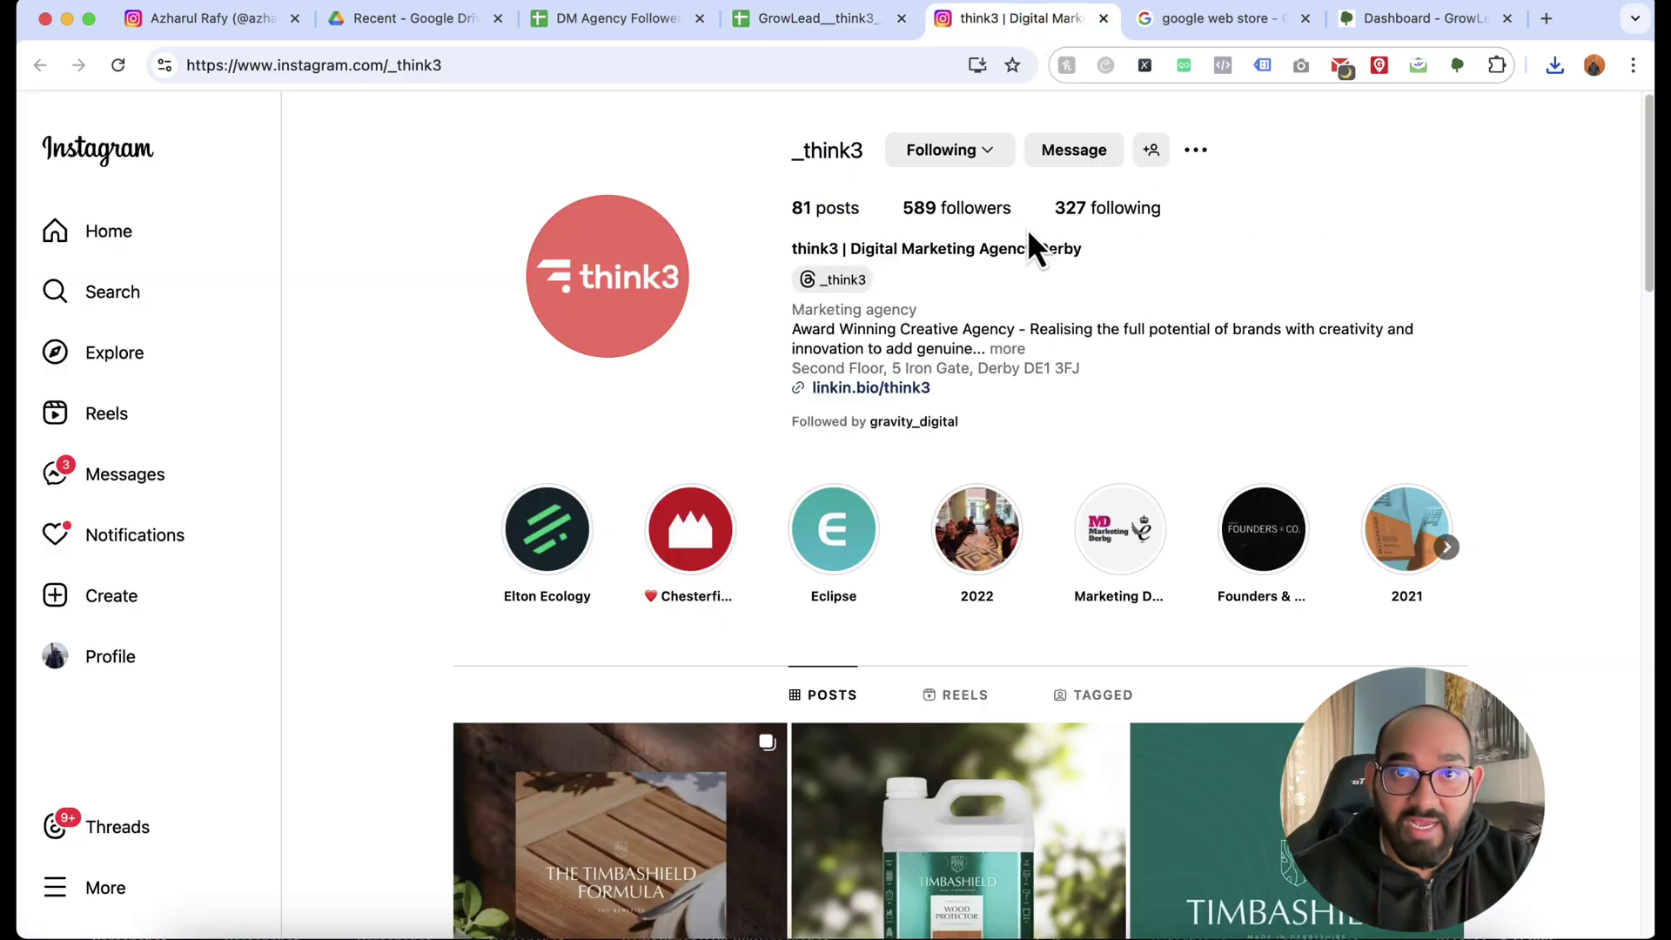
pyautogui.click(809, 17)
pyautogui.click(342, 383)
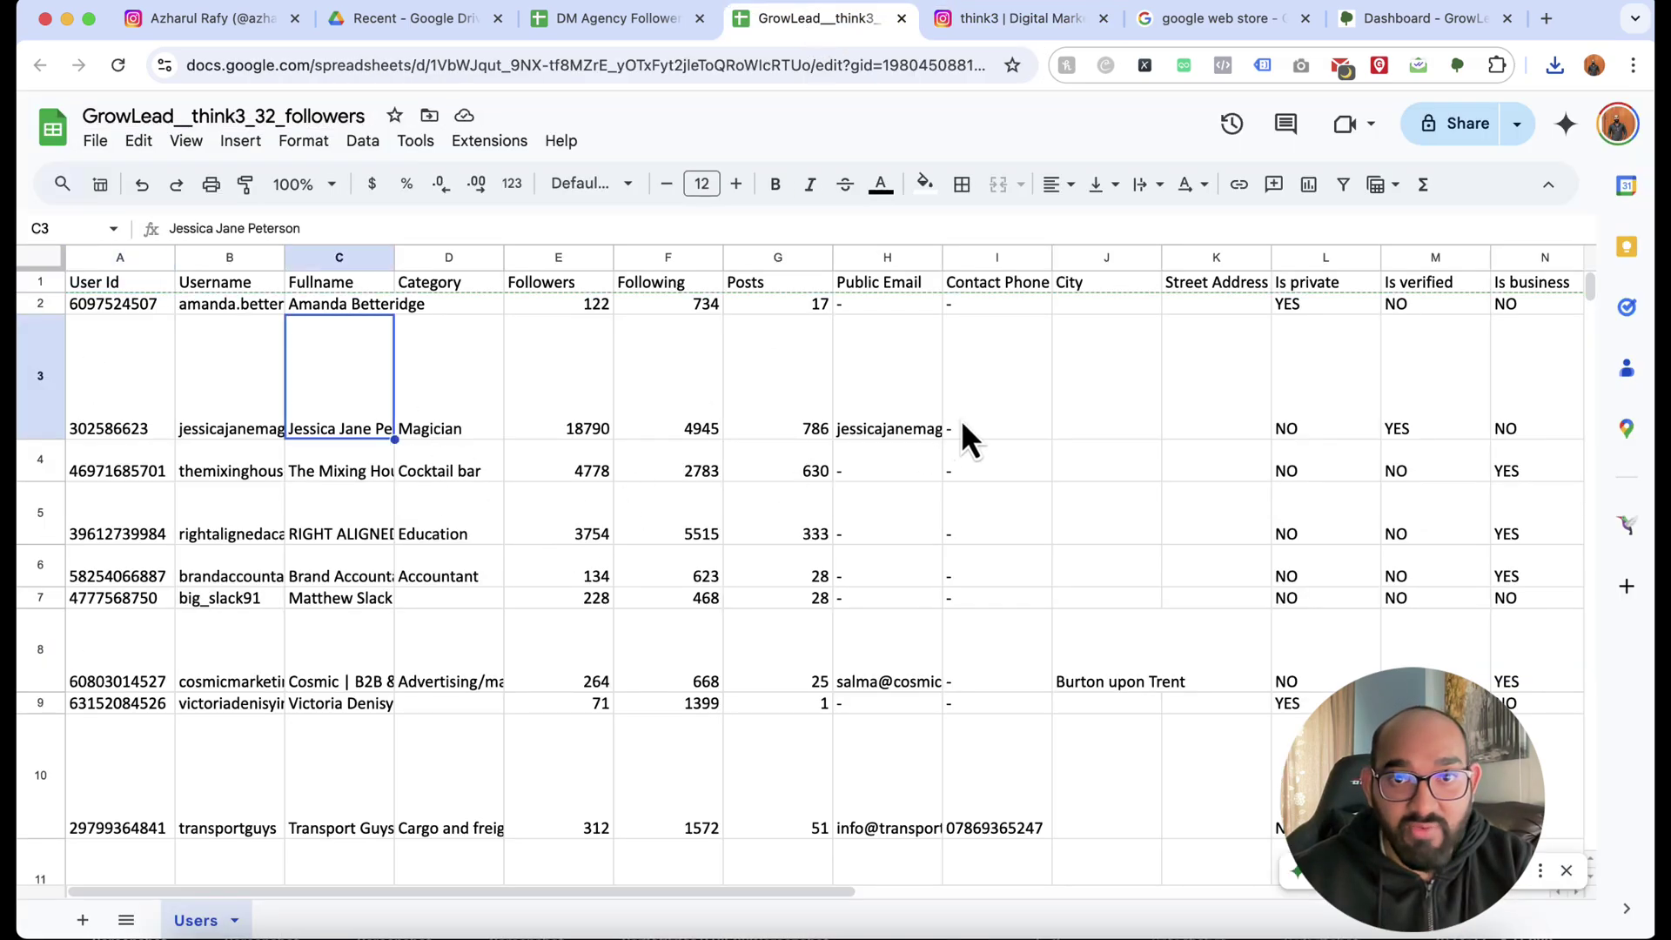
pyautogui.click(873, 404)
pyautogui.click(893, 260)
# Check the last email in H33 and widen the Public Email column to show full addresses
pyautogui.scroll(-5, 928, 614)
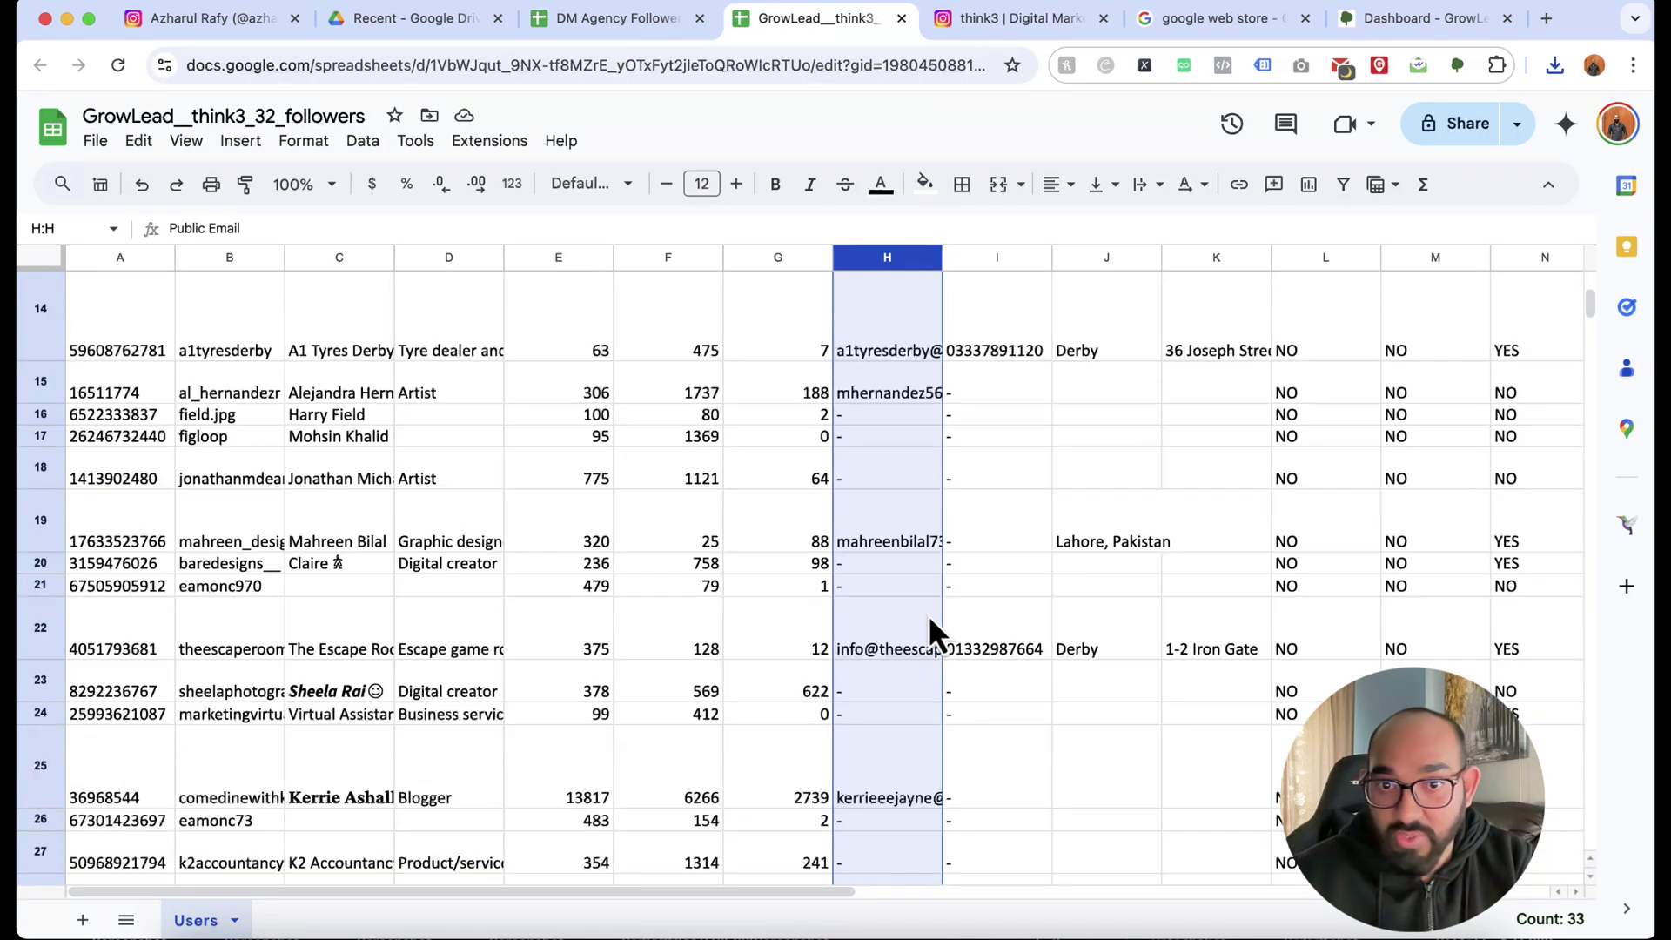
pyautogui.scroll(-5, 896, 623)
pyautogui.scroll(3, 891, 616)
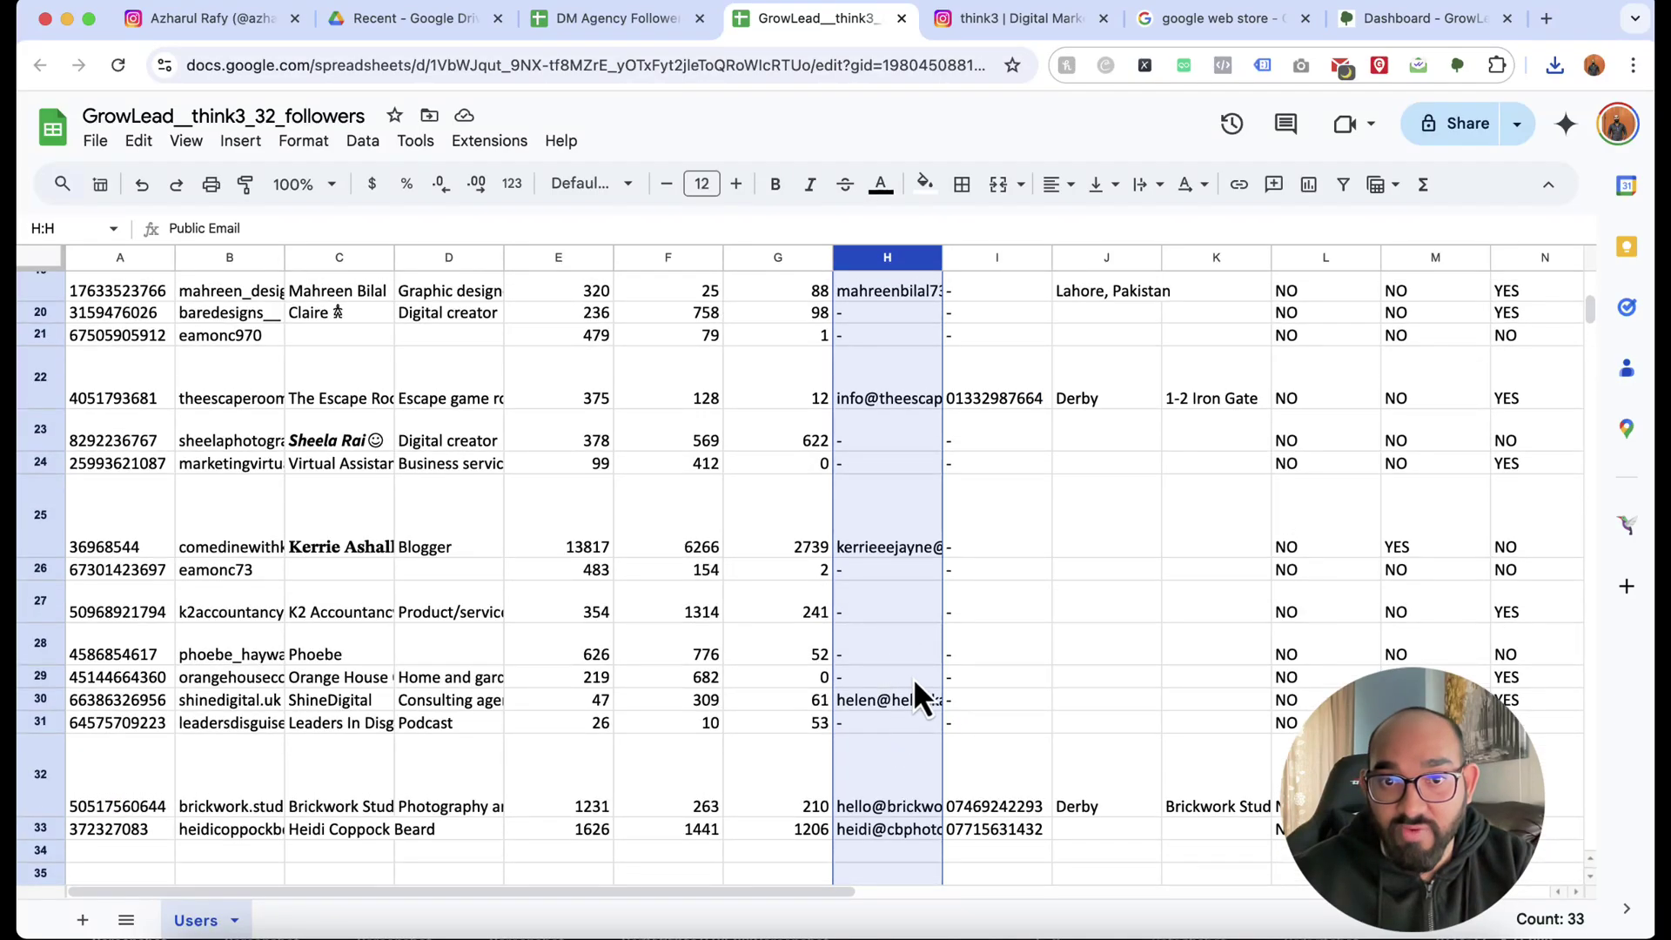
pyautogui.scroll(-1, 912, 677)
pyautogui.click(869, 790)
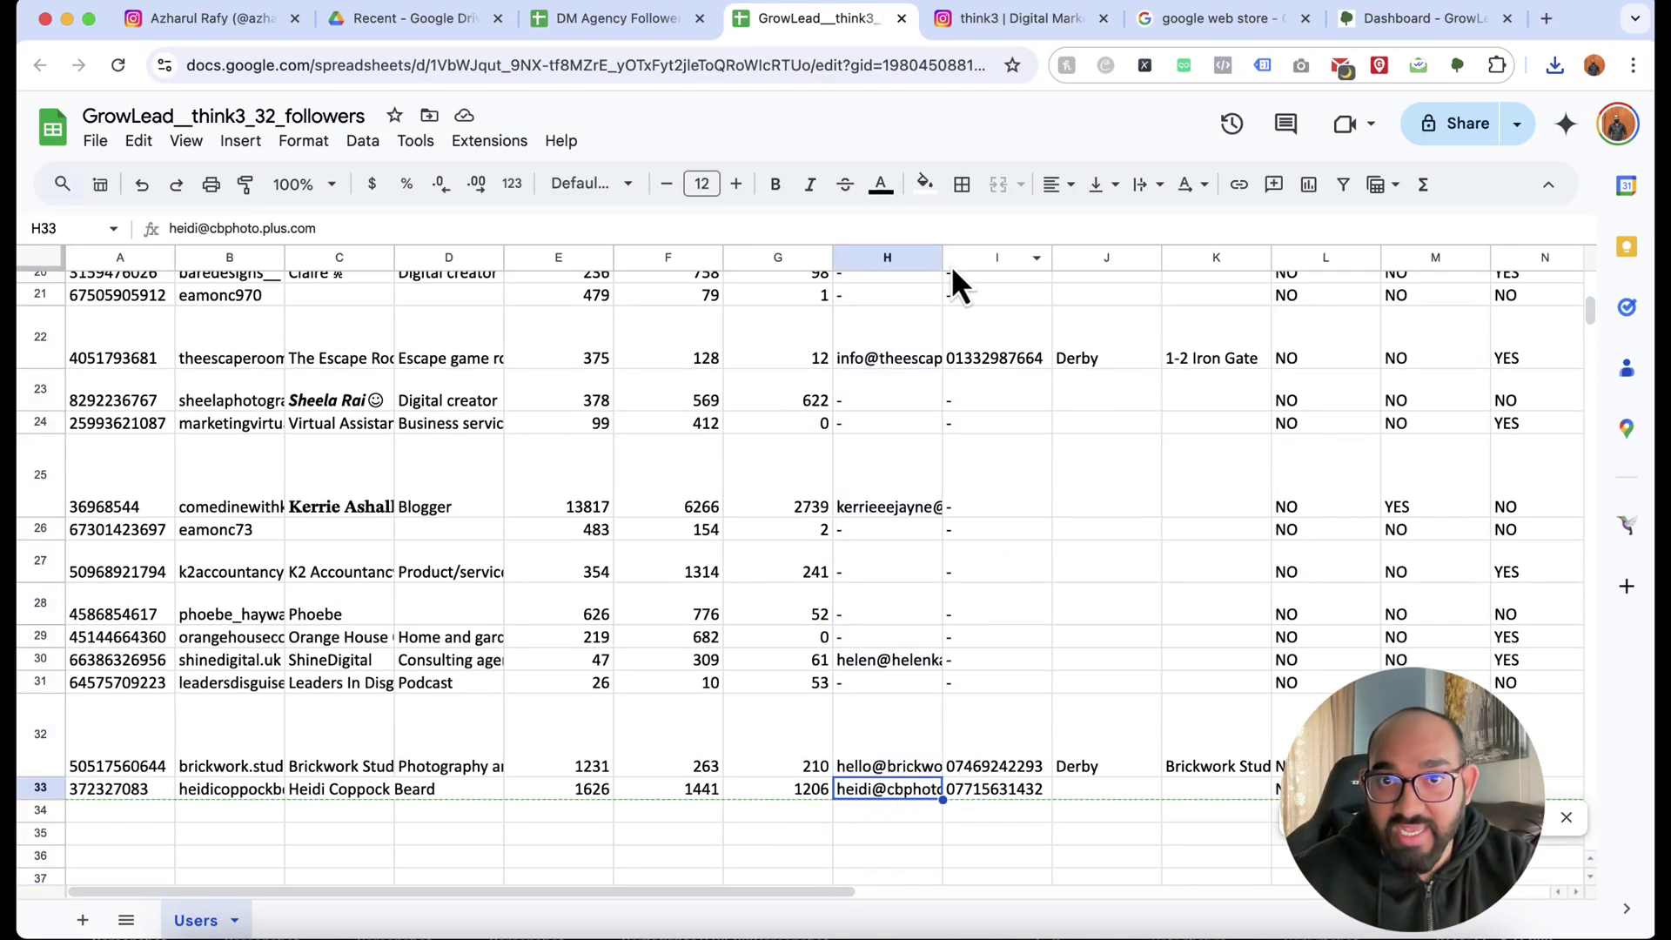
pyautogui.moveTo(942, 257); pyautogui.dragTo(1029, 261)
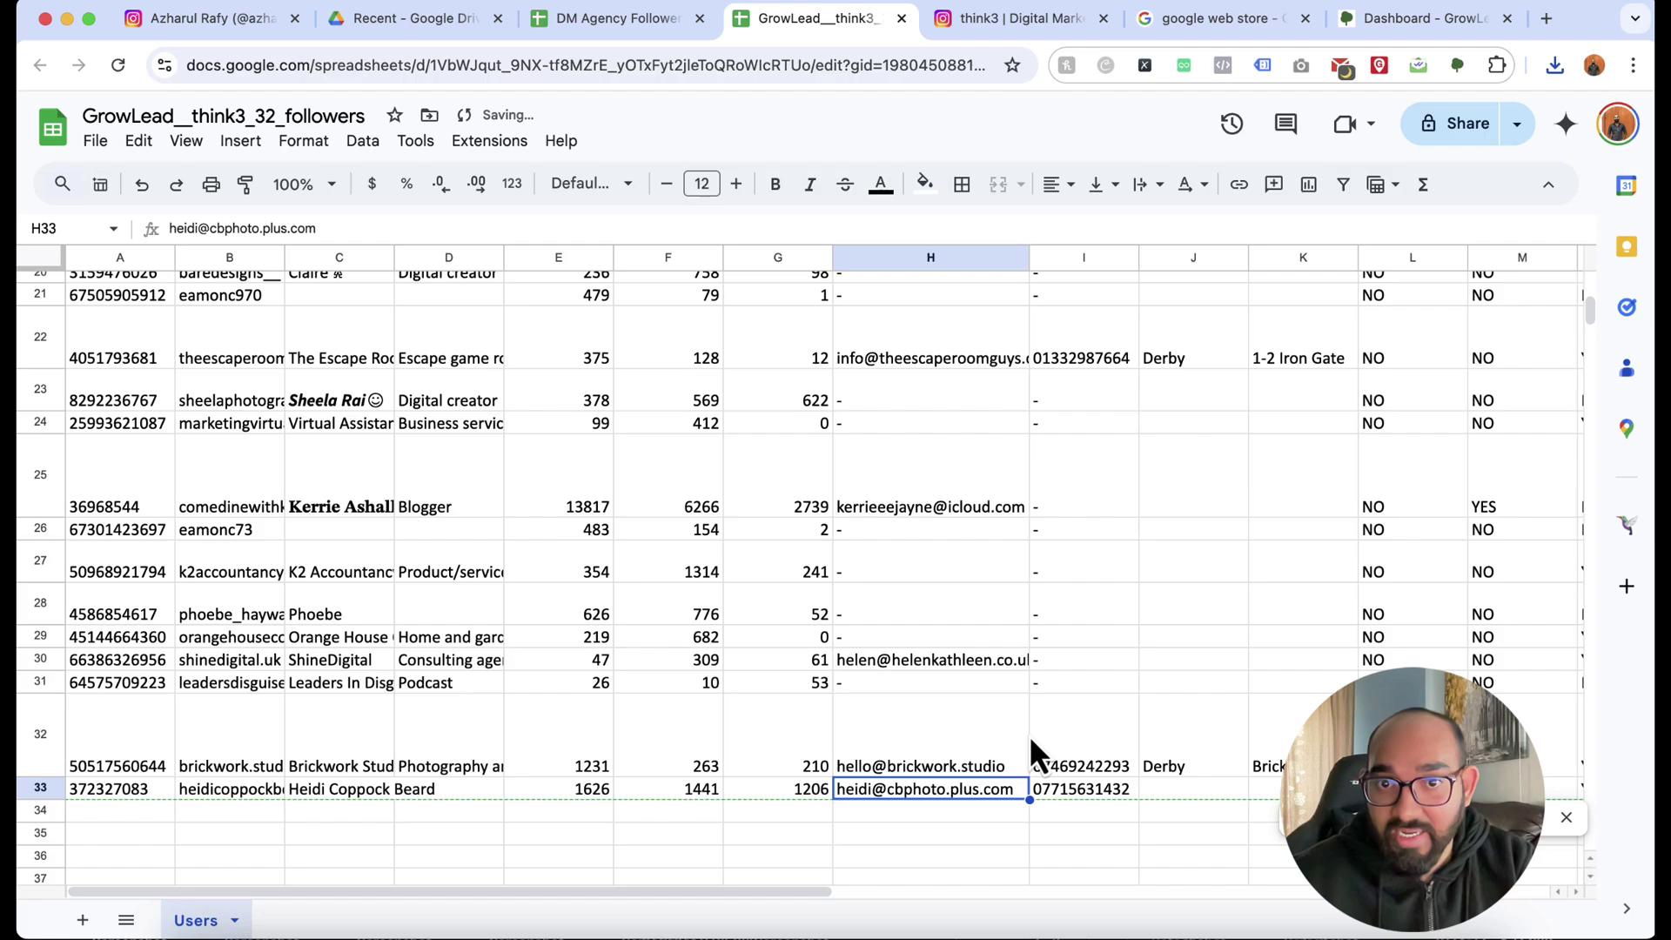
# Select the email range H3:H33
pyautogui.scroll(5, 992, 696)
pyautogui.scroll(5, 957, 644)
pyautogui.moveTo(971, 383); pyautogui.dragTo(970, 781)
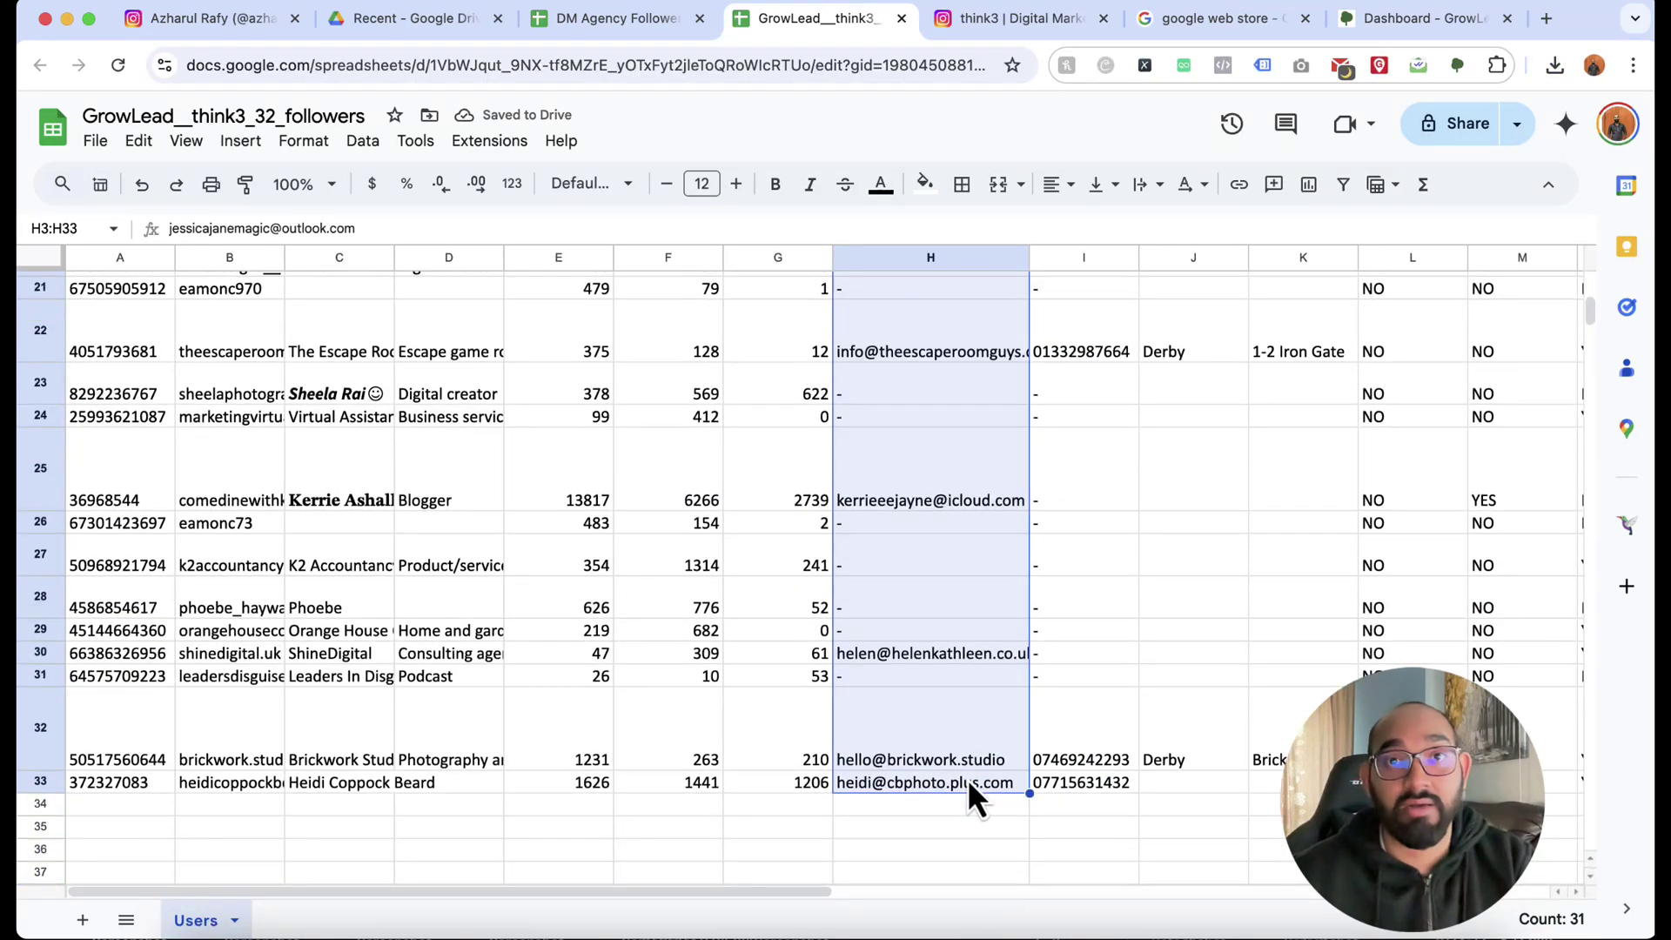
pyautogui.scroll(10, 957, 696)
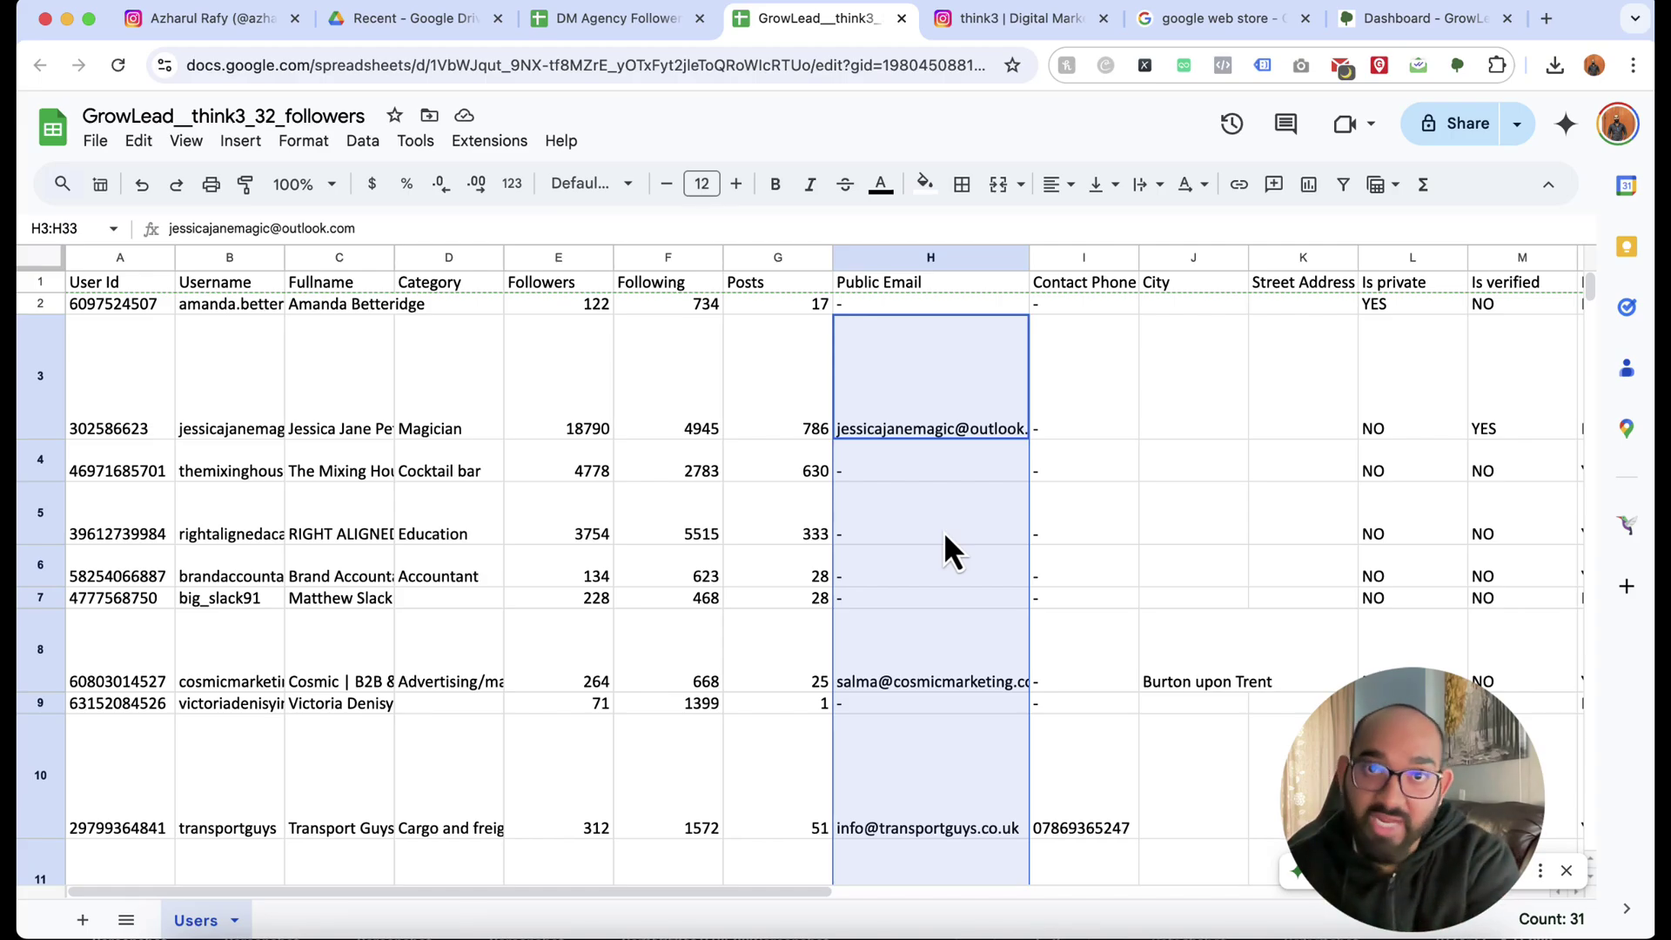
# Return to the _think3 Instagram profile
pyautogui.click(1010, 19)
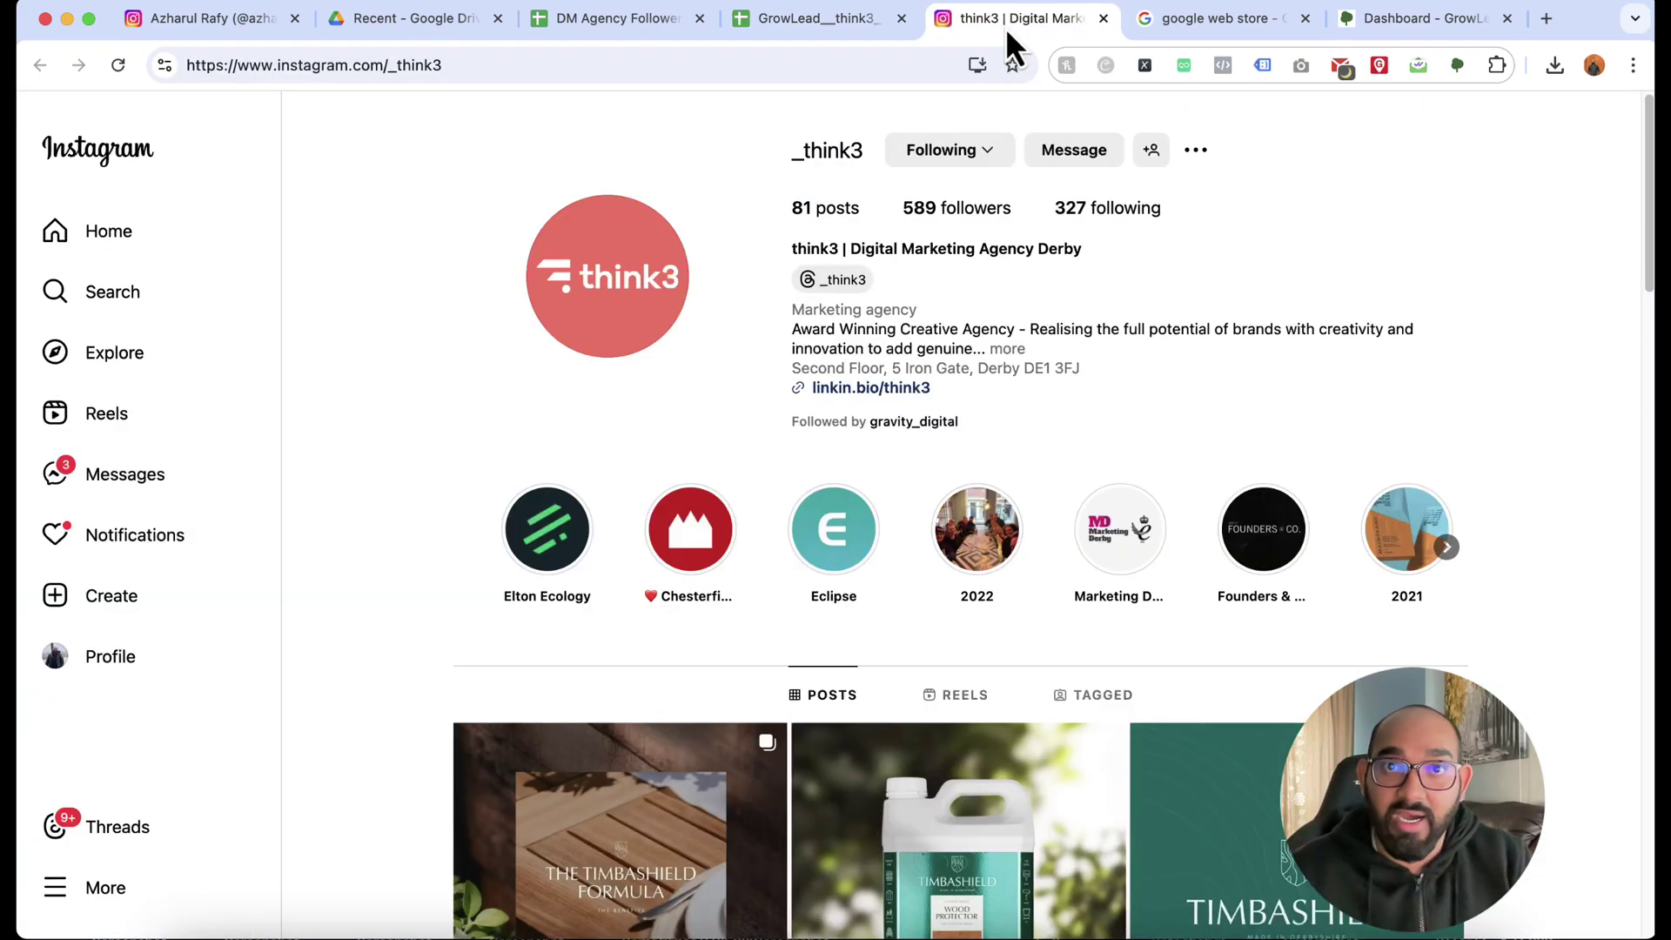
pyautogui.click(839, 27)
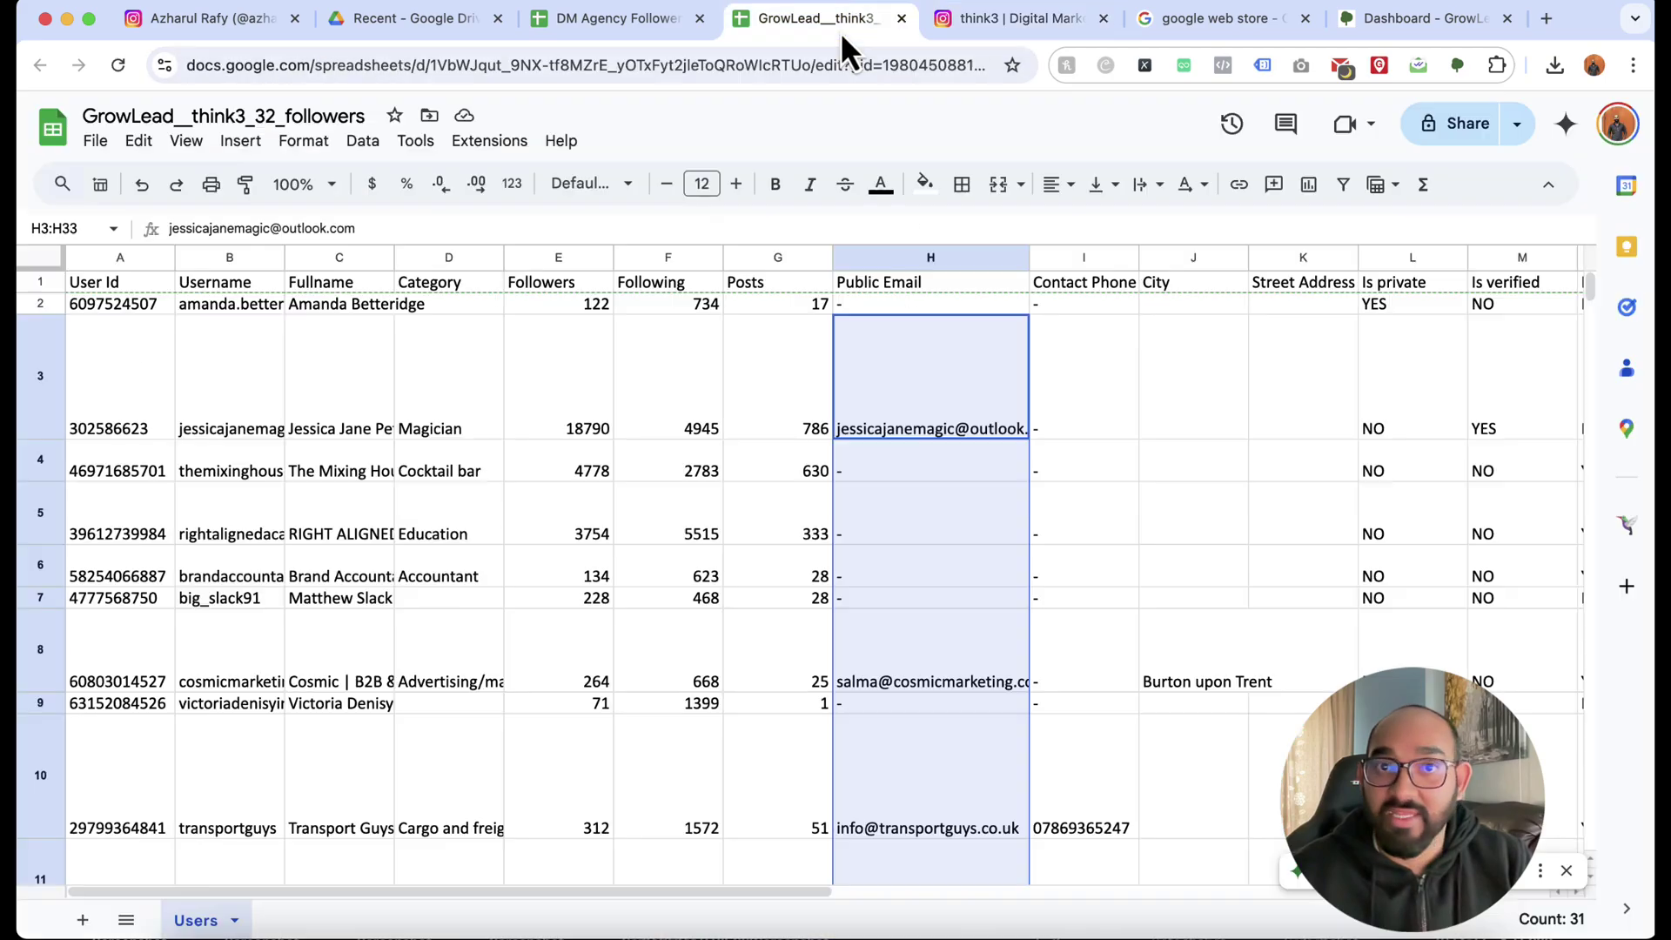
pyautogui.click(1028, 33)
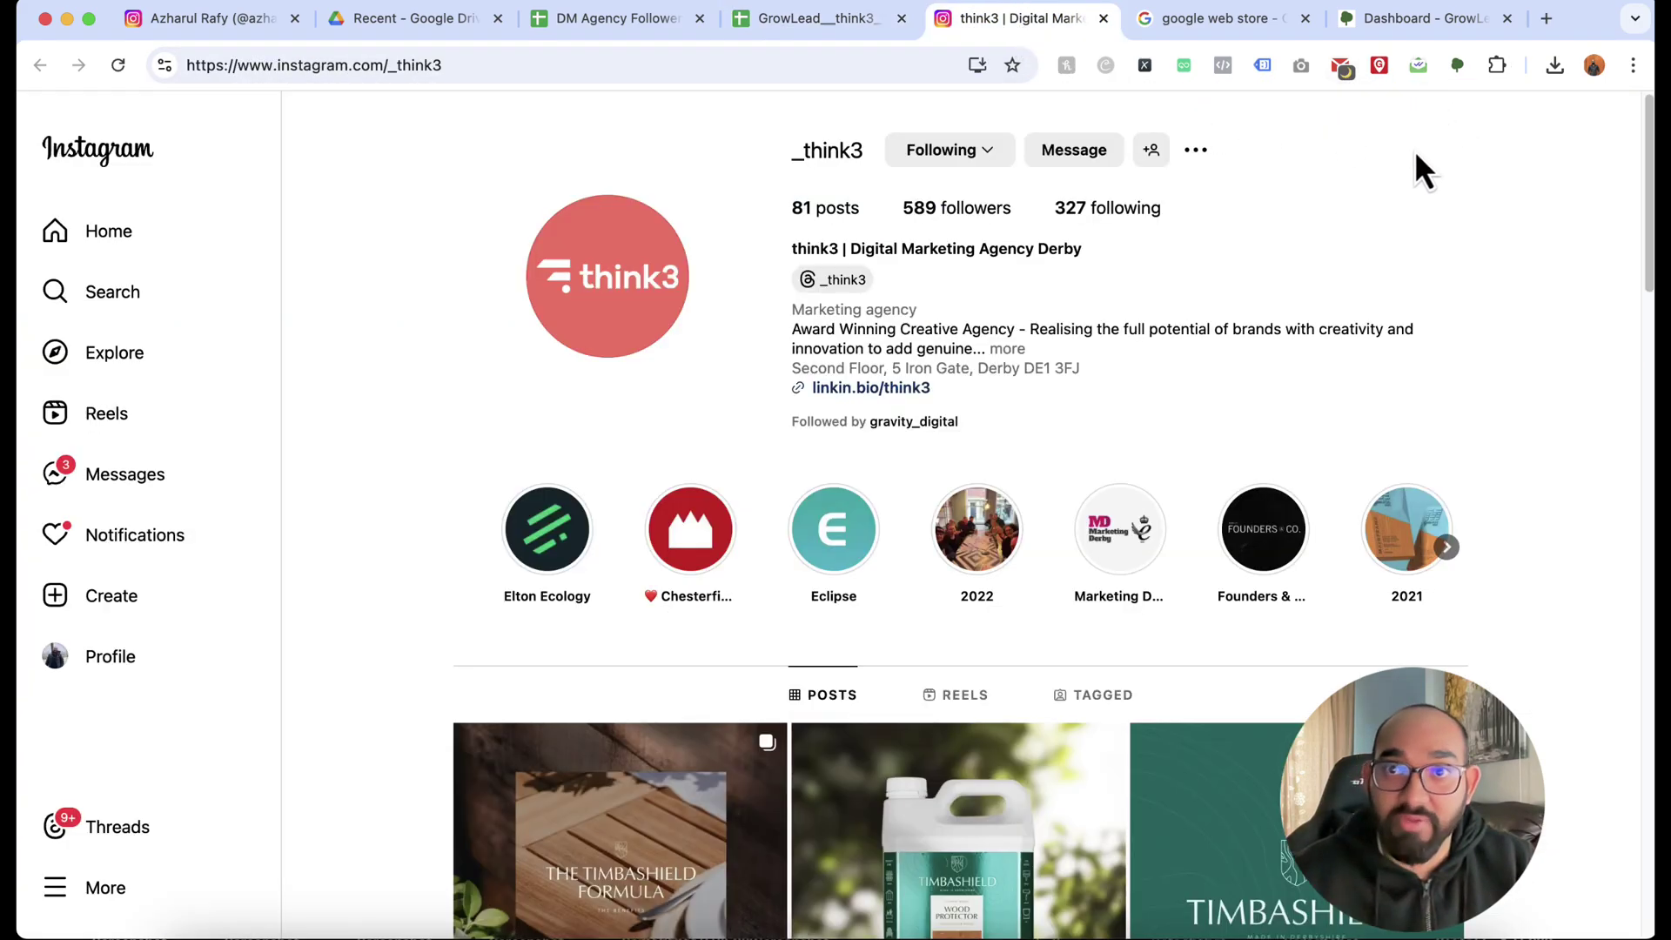